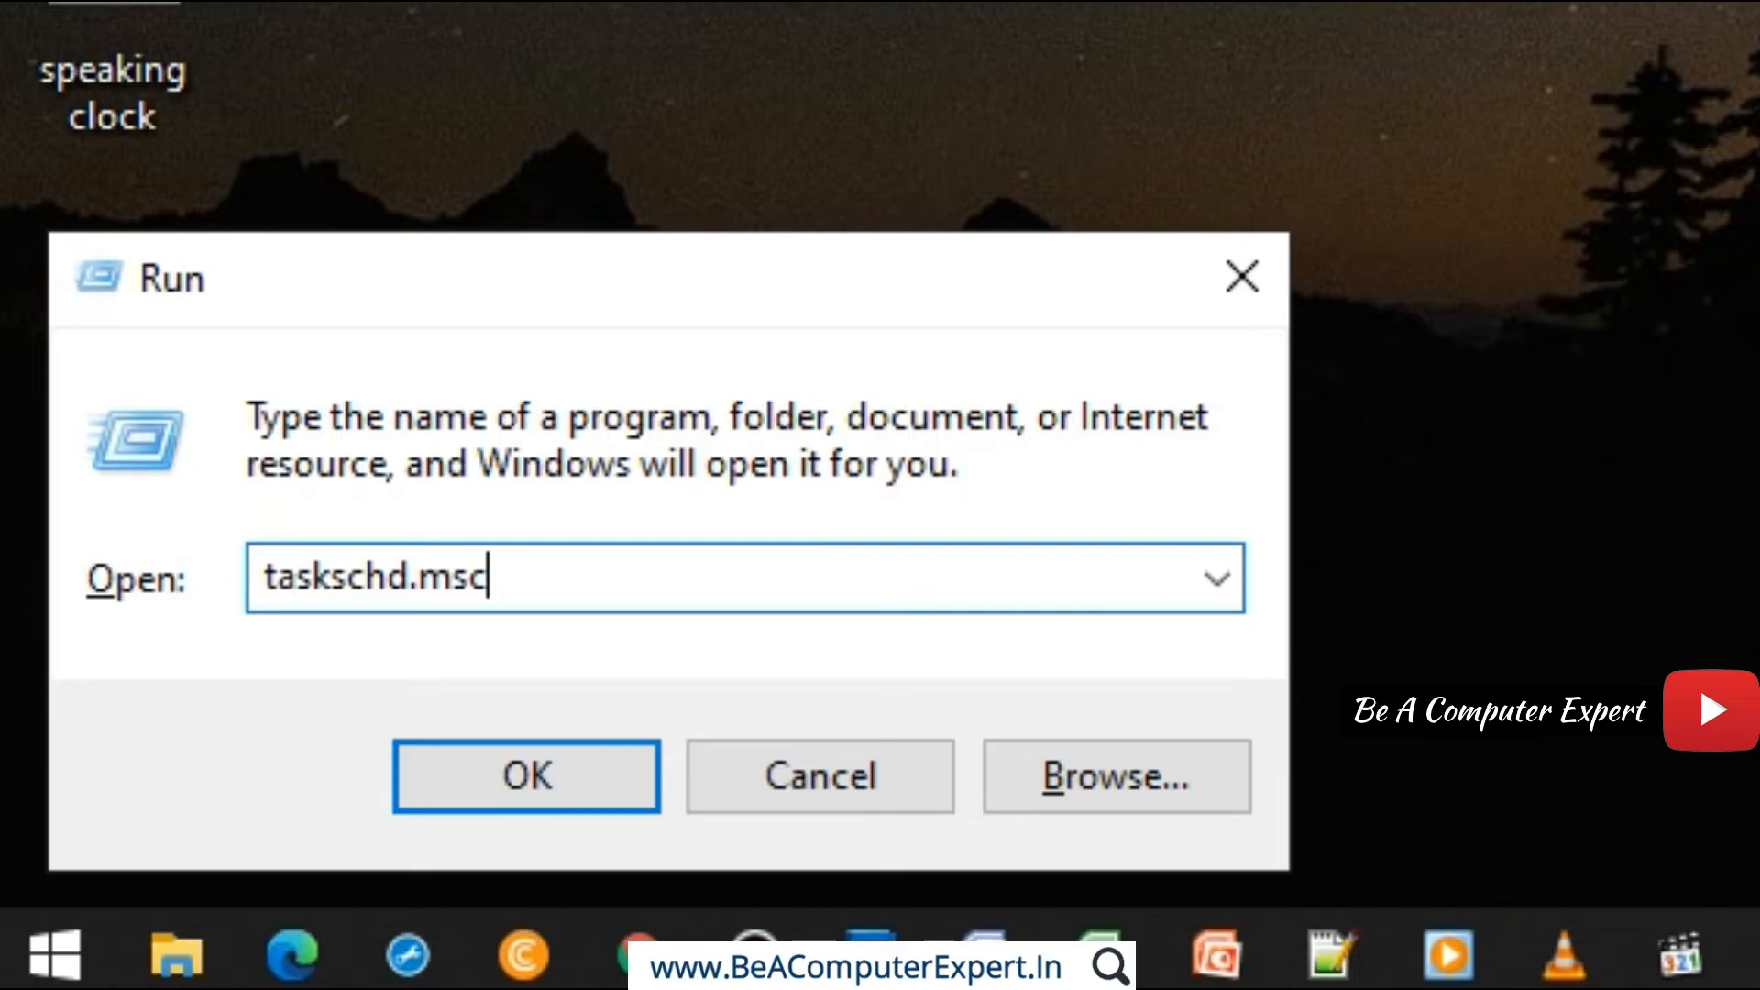
Launch Task Scheduler by running taskschd.msc and start a new non-basic task.
click(530, 803)
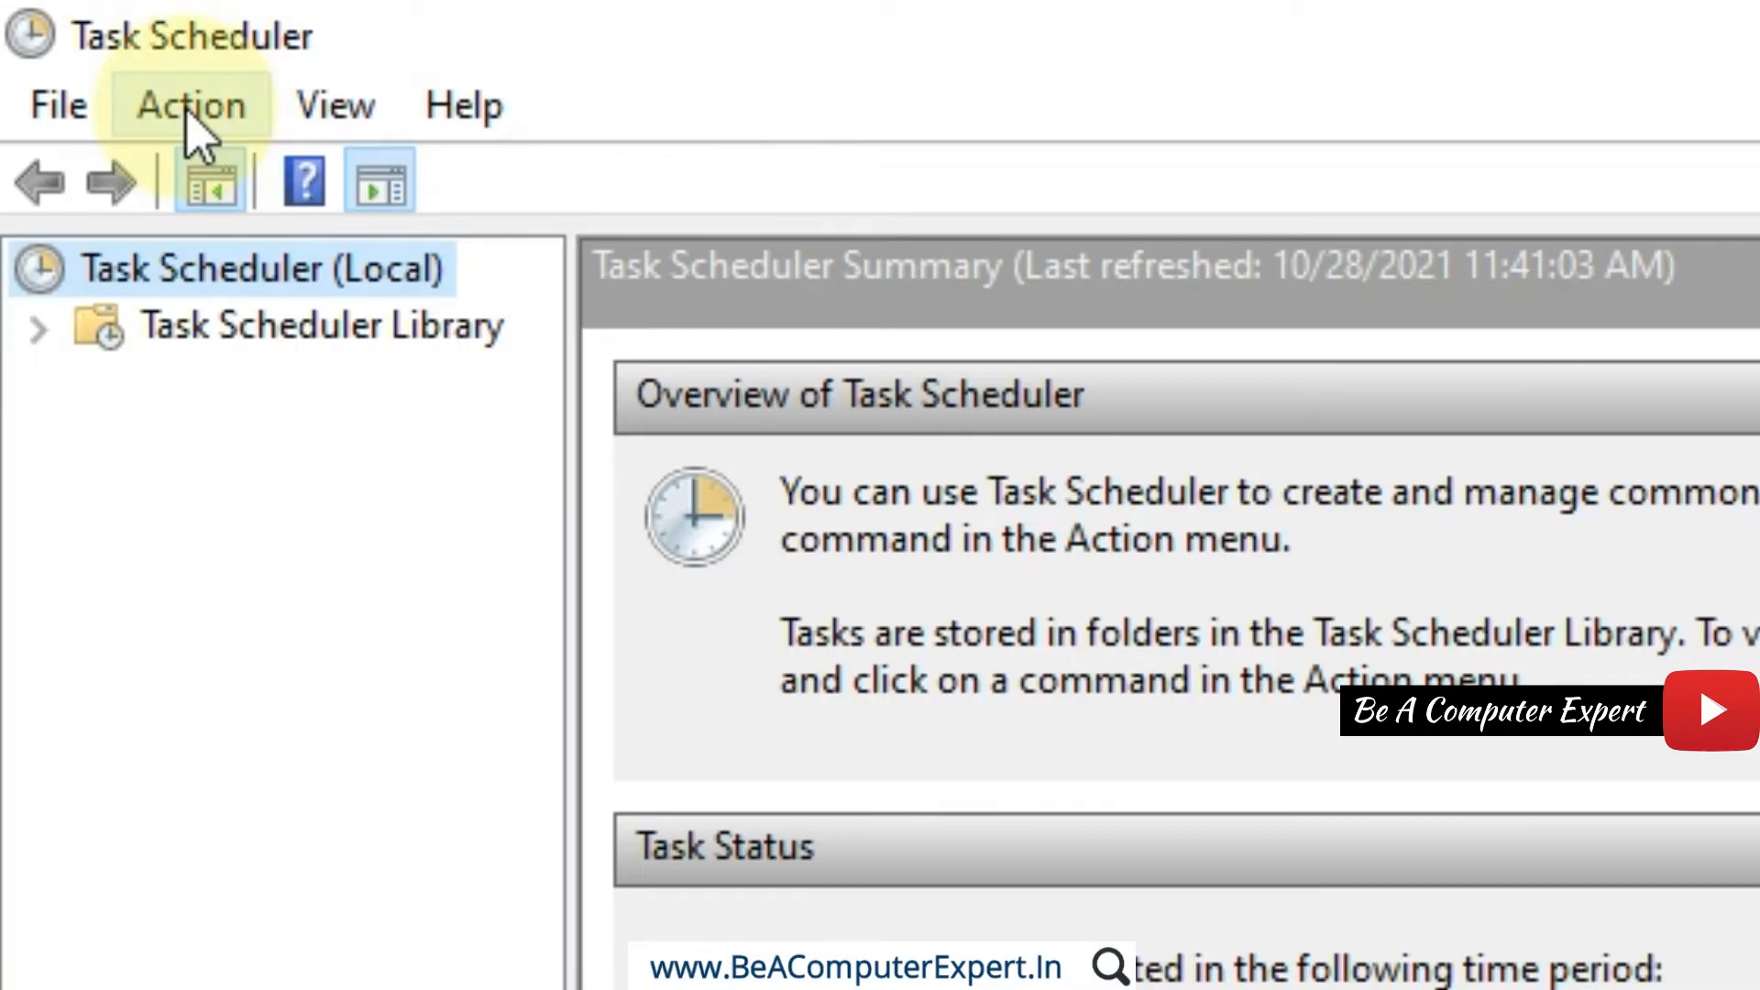
click(193, 109)
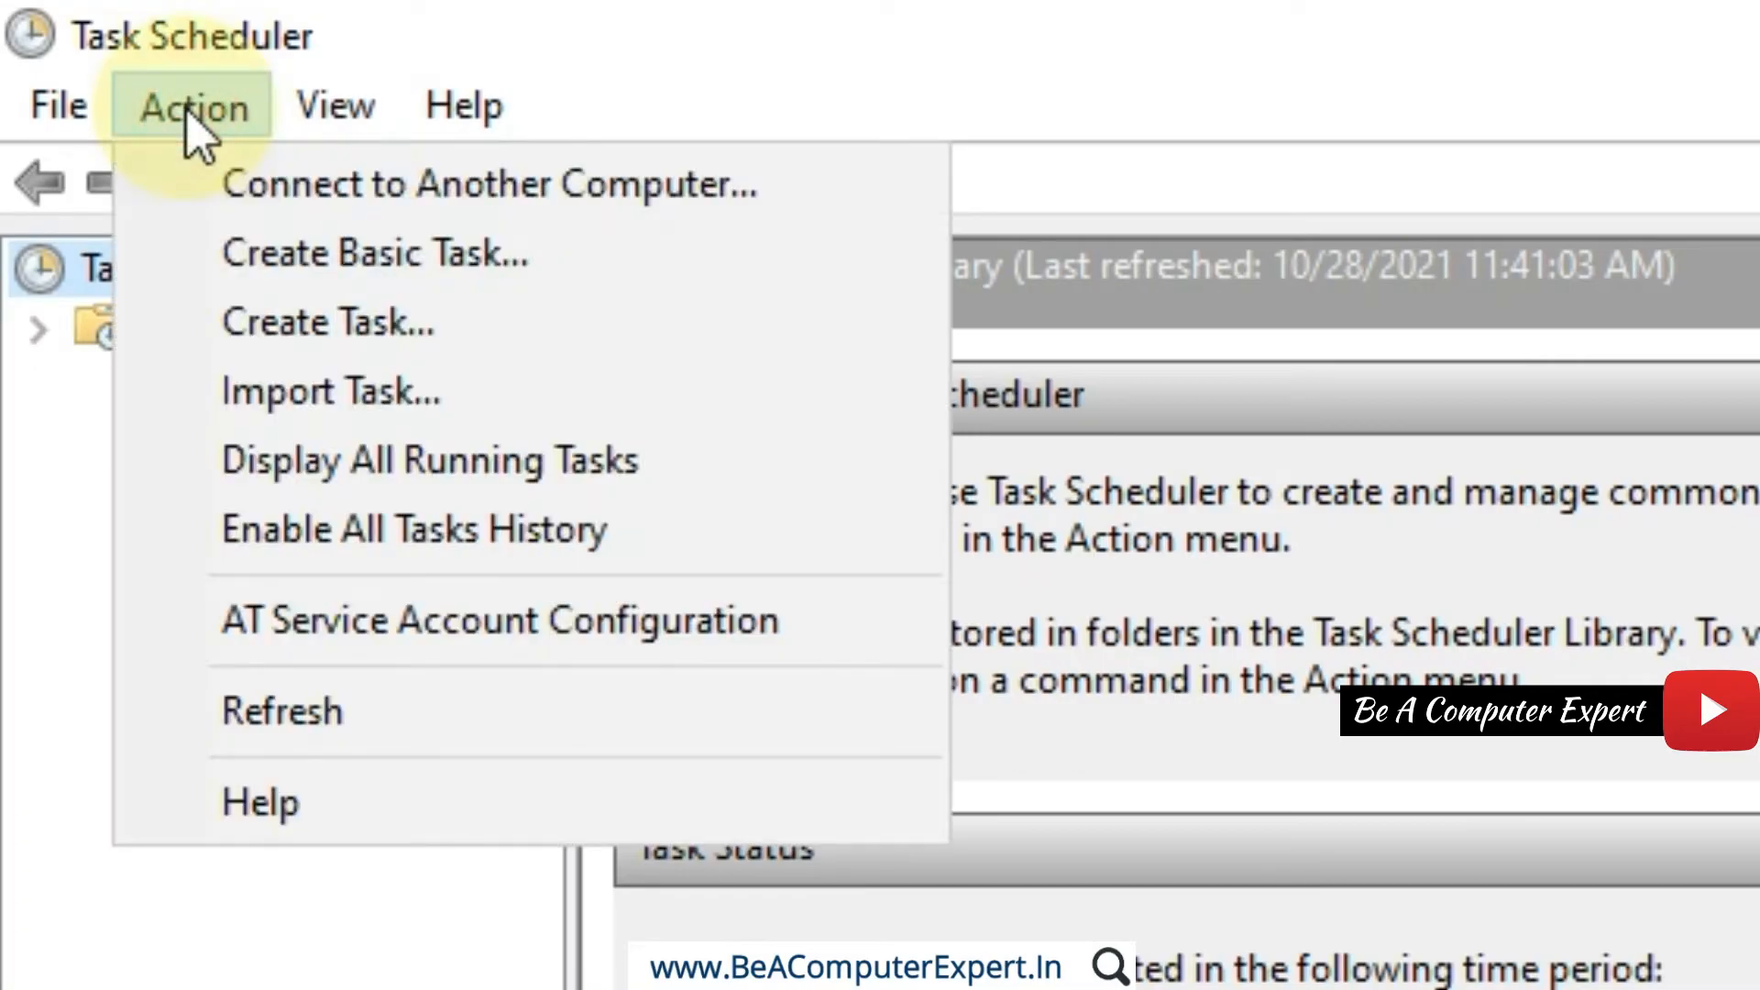
click(254, 318)
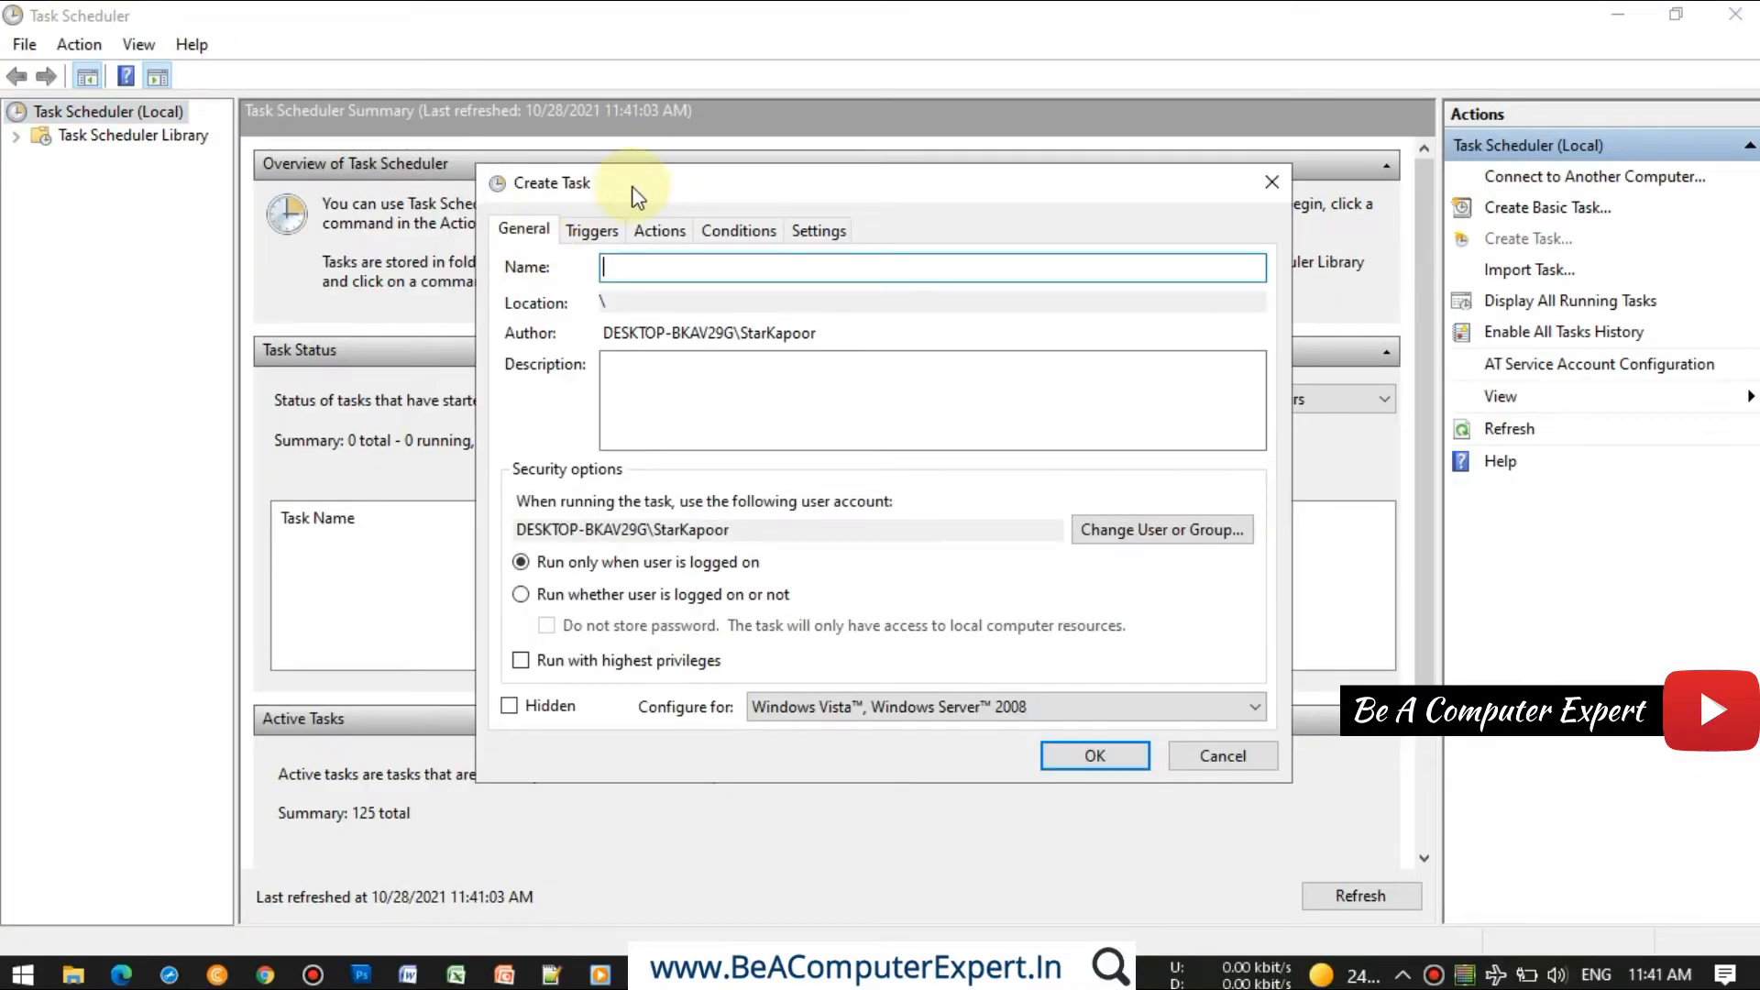
drag(639, 198, 599, 156)
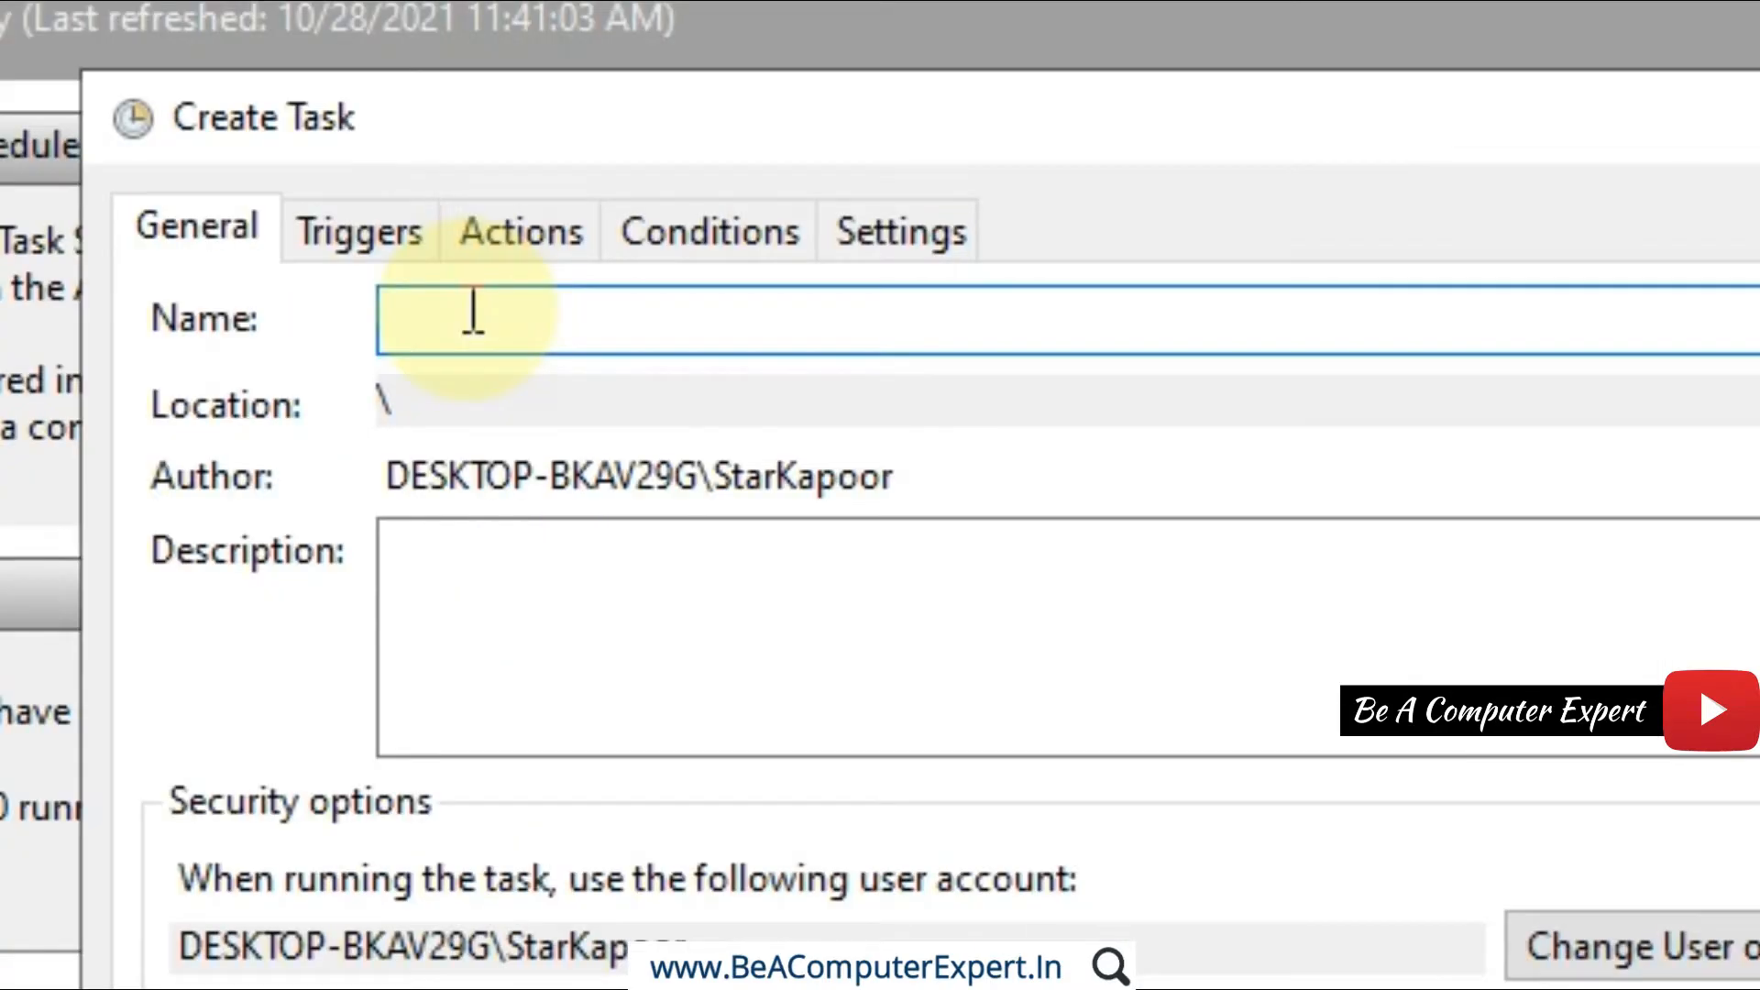
Name the task "Speaking Clock for Water Drinking".
text(Speaki)
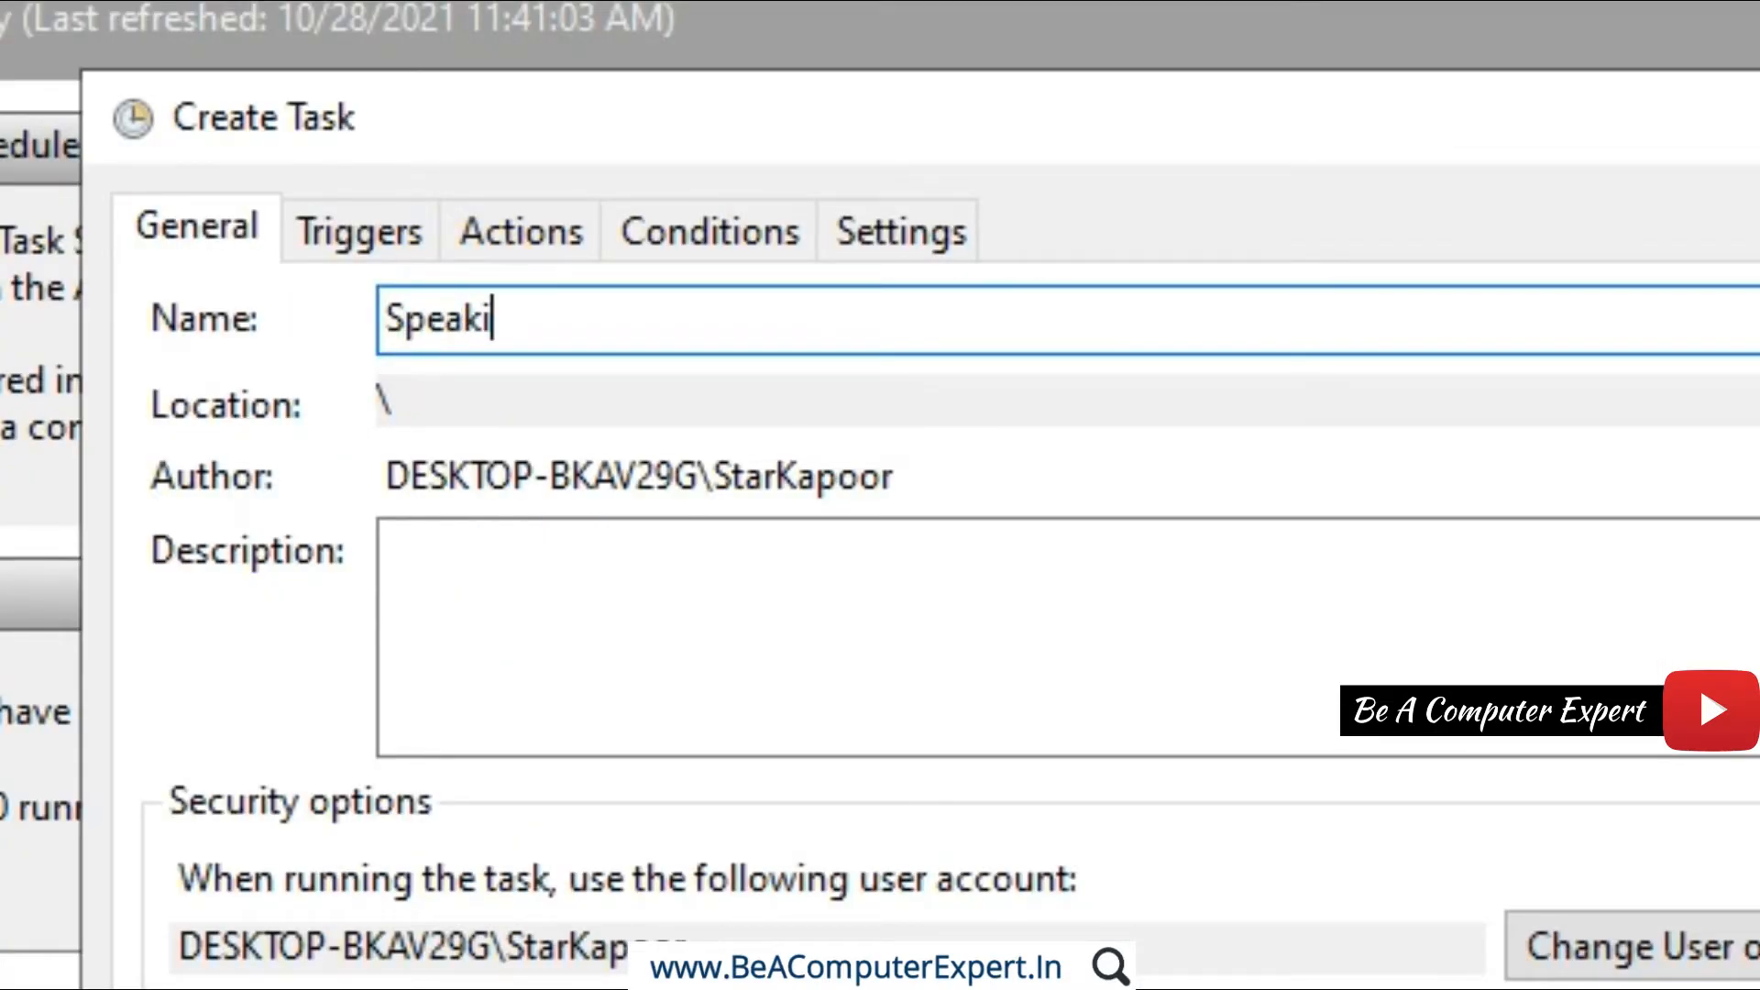
text(ng Clock)
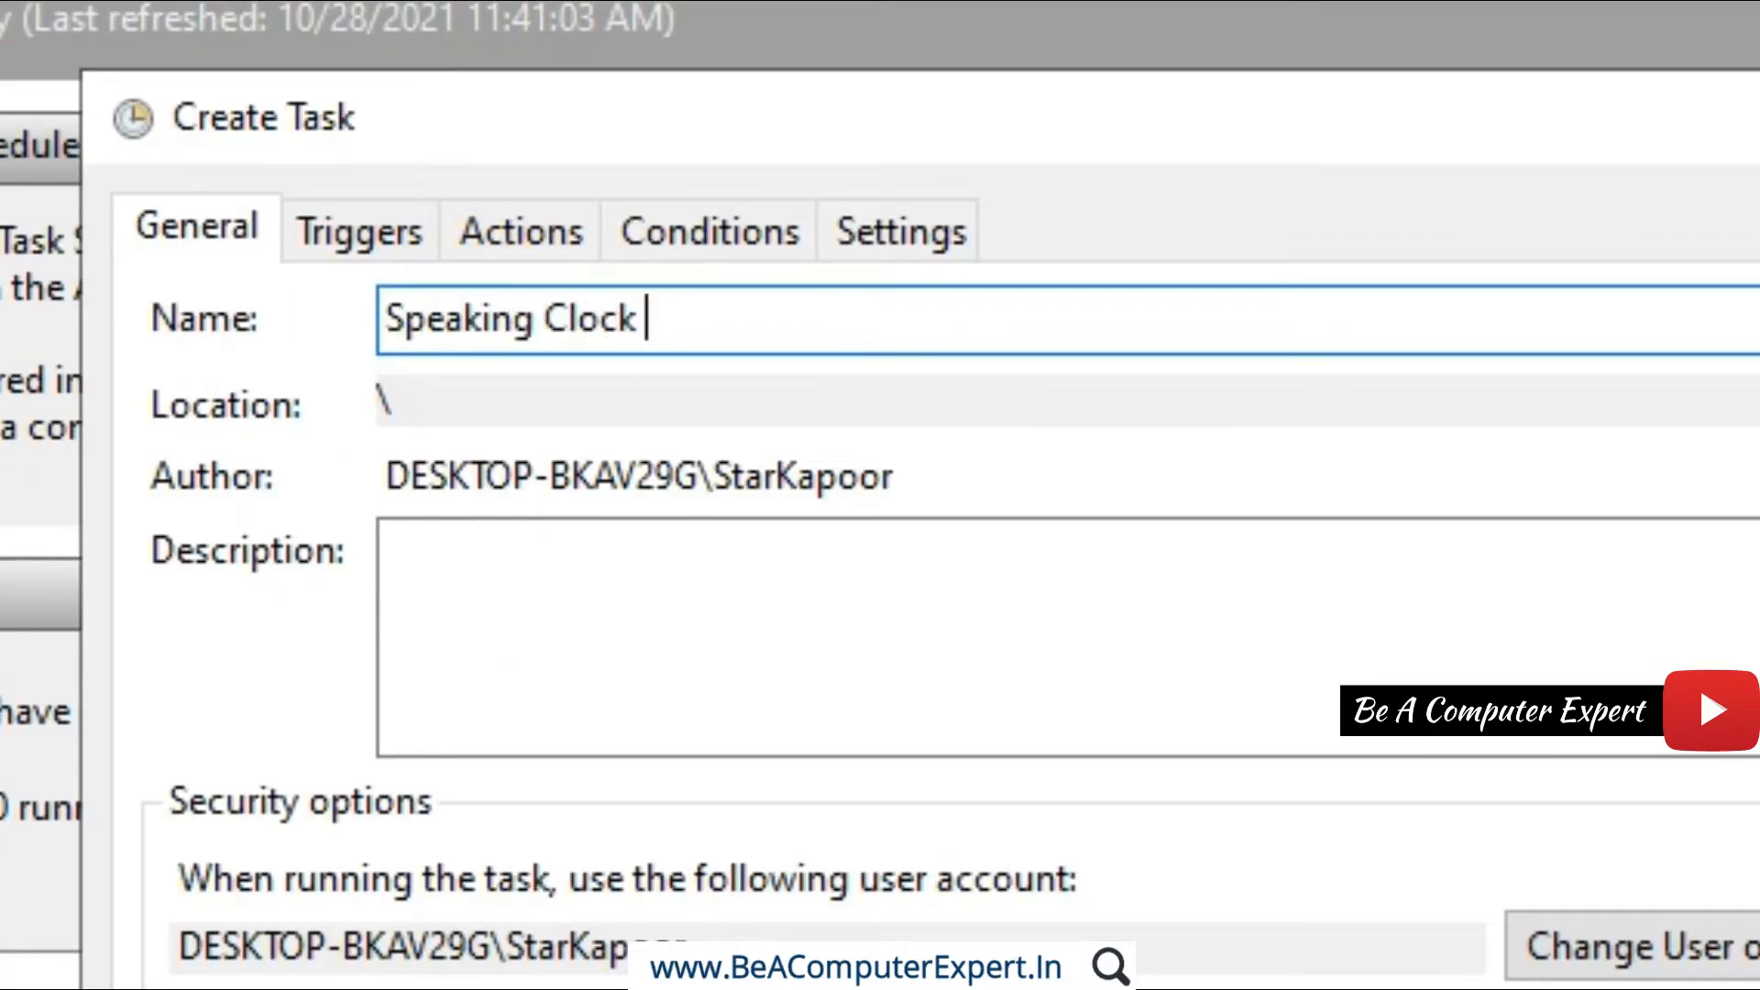
text( fo)
key(BackSpace)
text(for Wate)
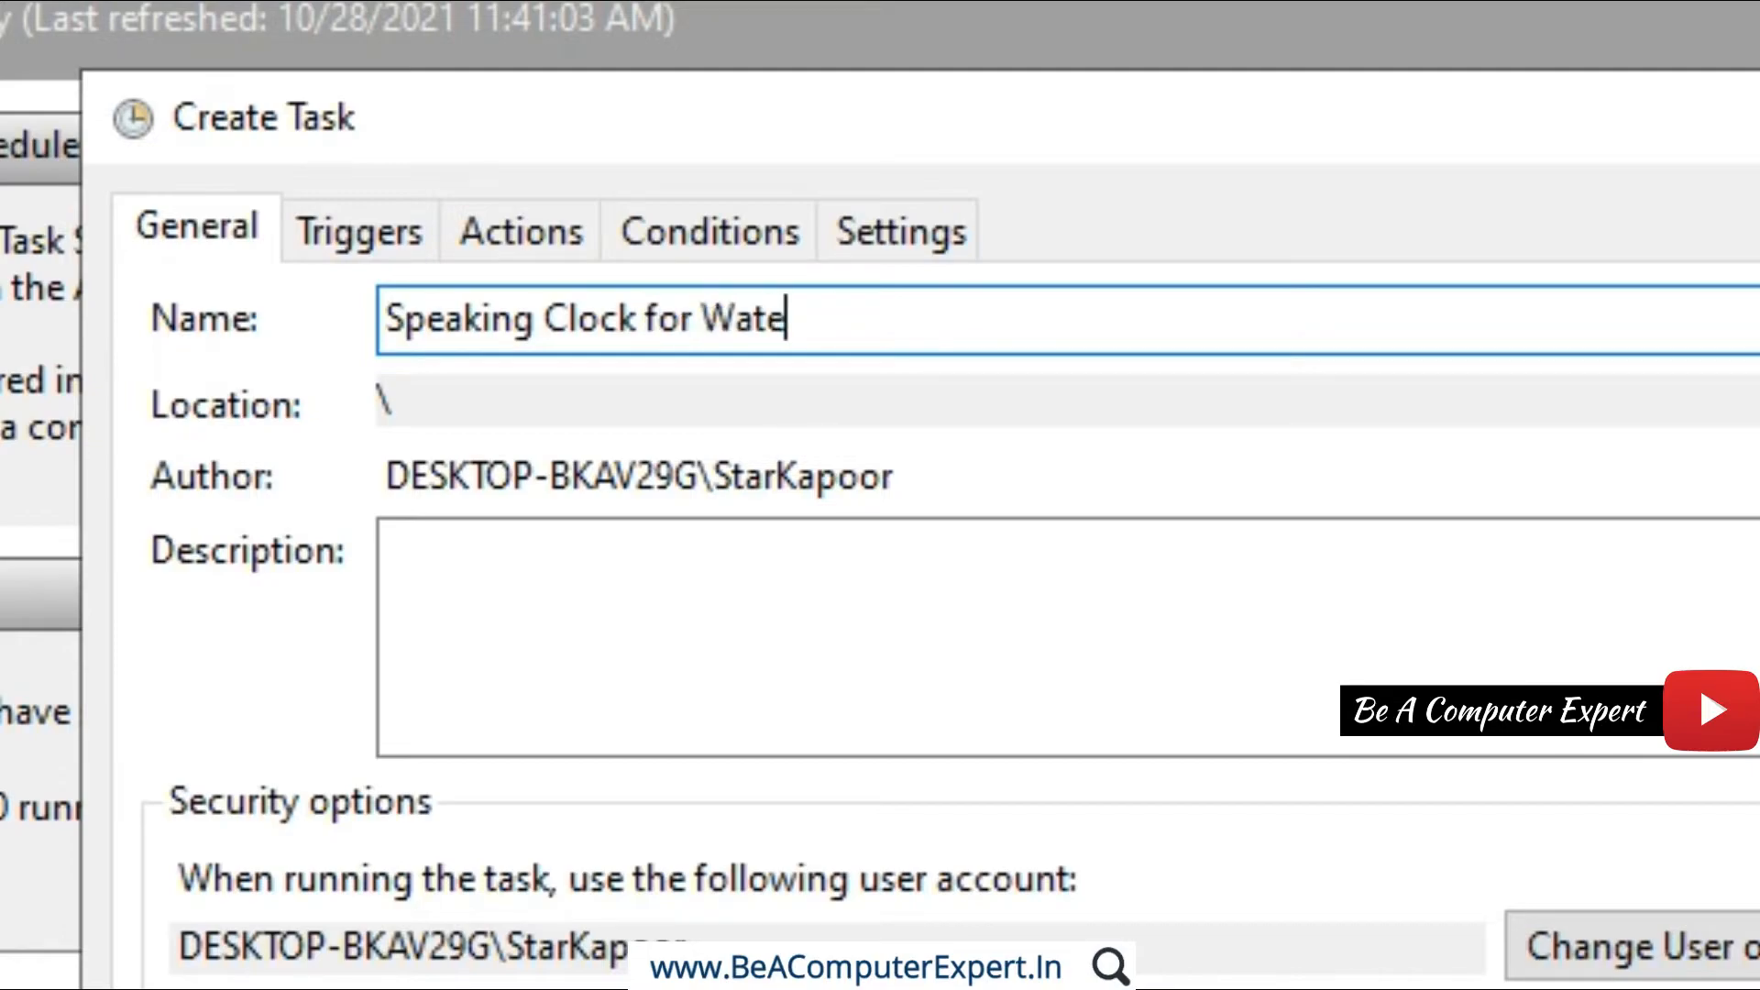
text(r Drinking)
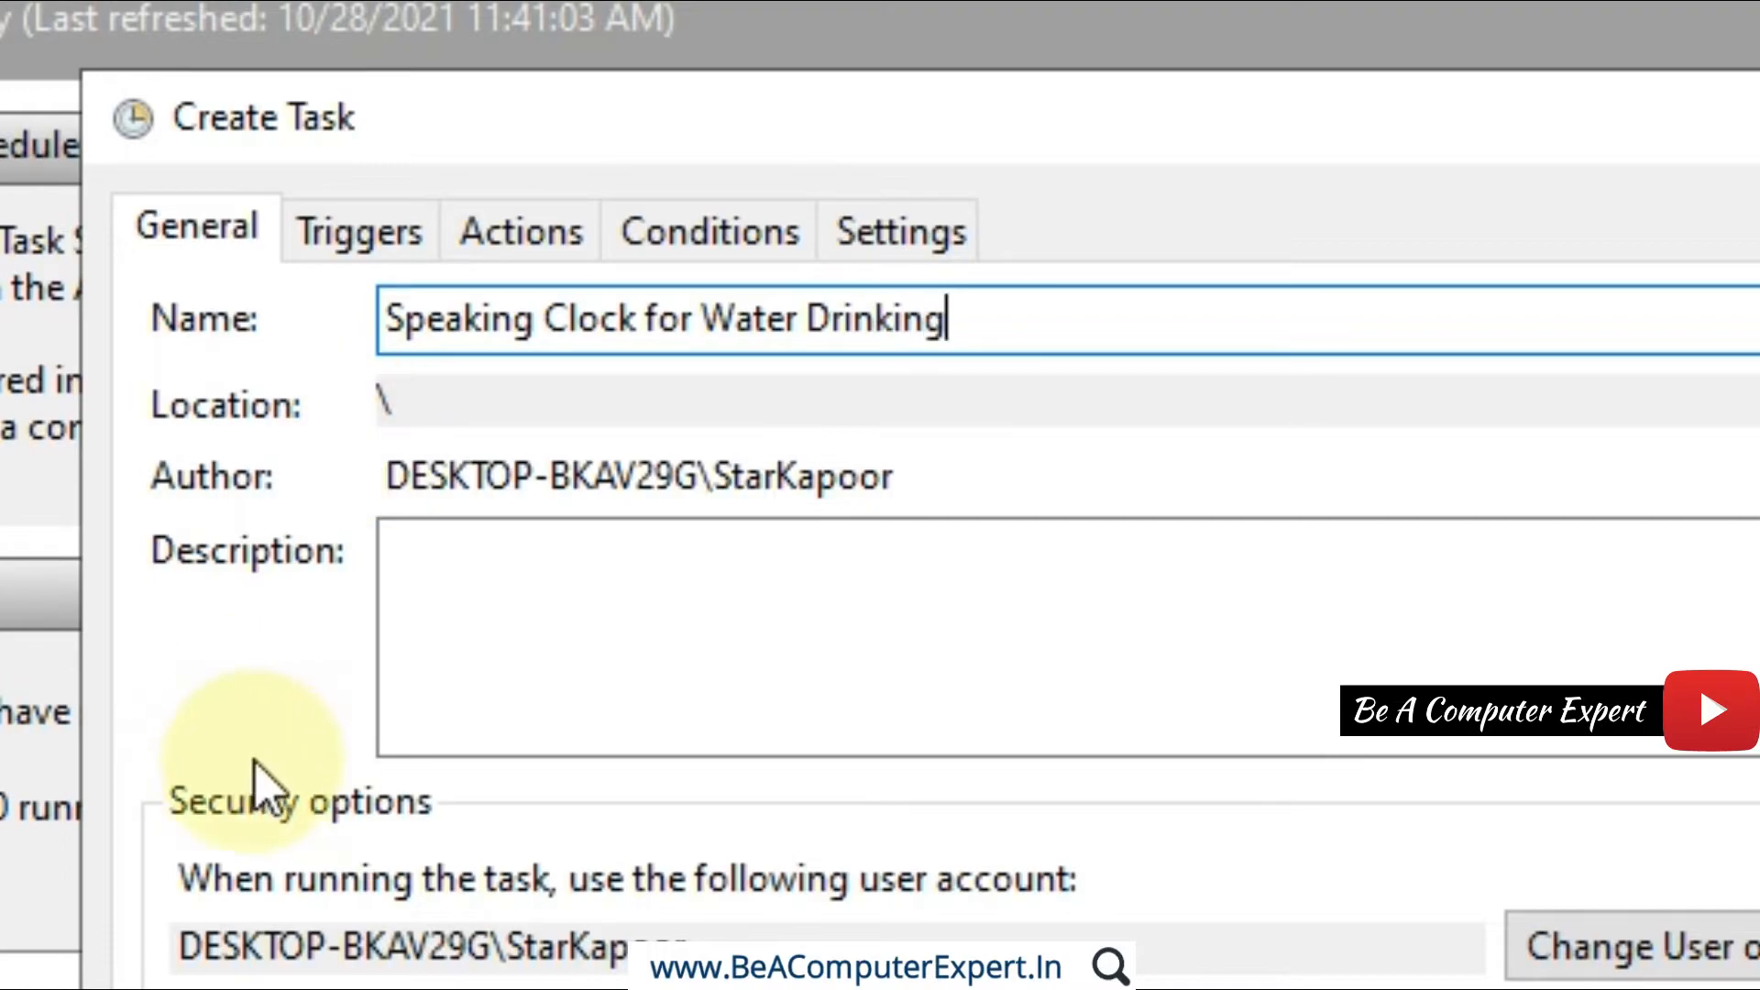
Enter "Created by Be A Computer Expert" as the task's description.
click(583, 596)
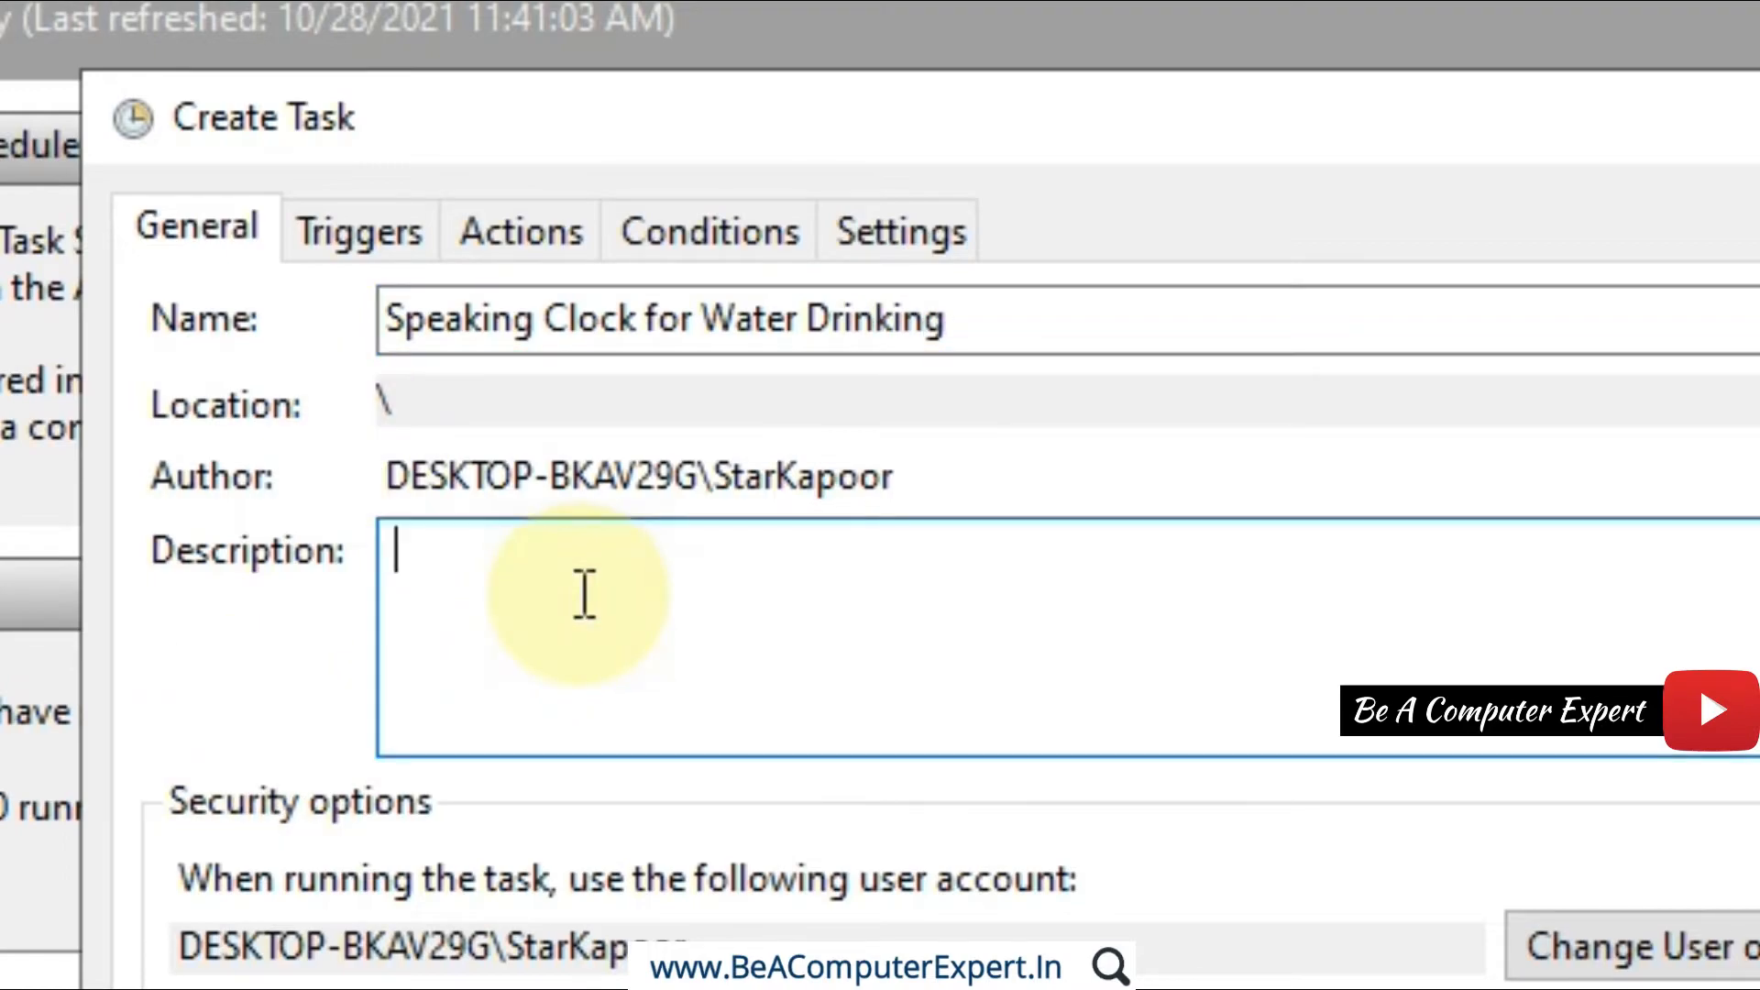
text(C)
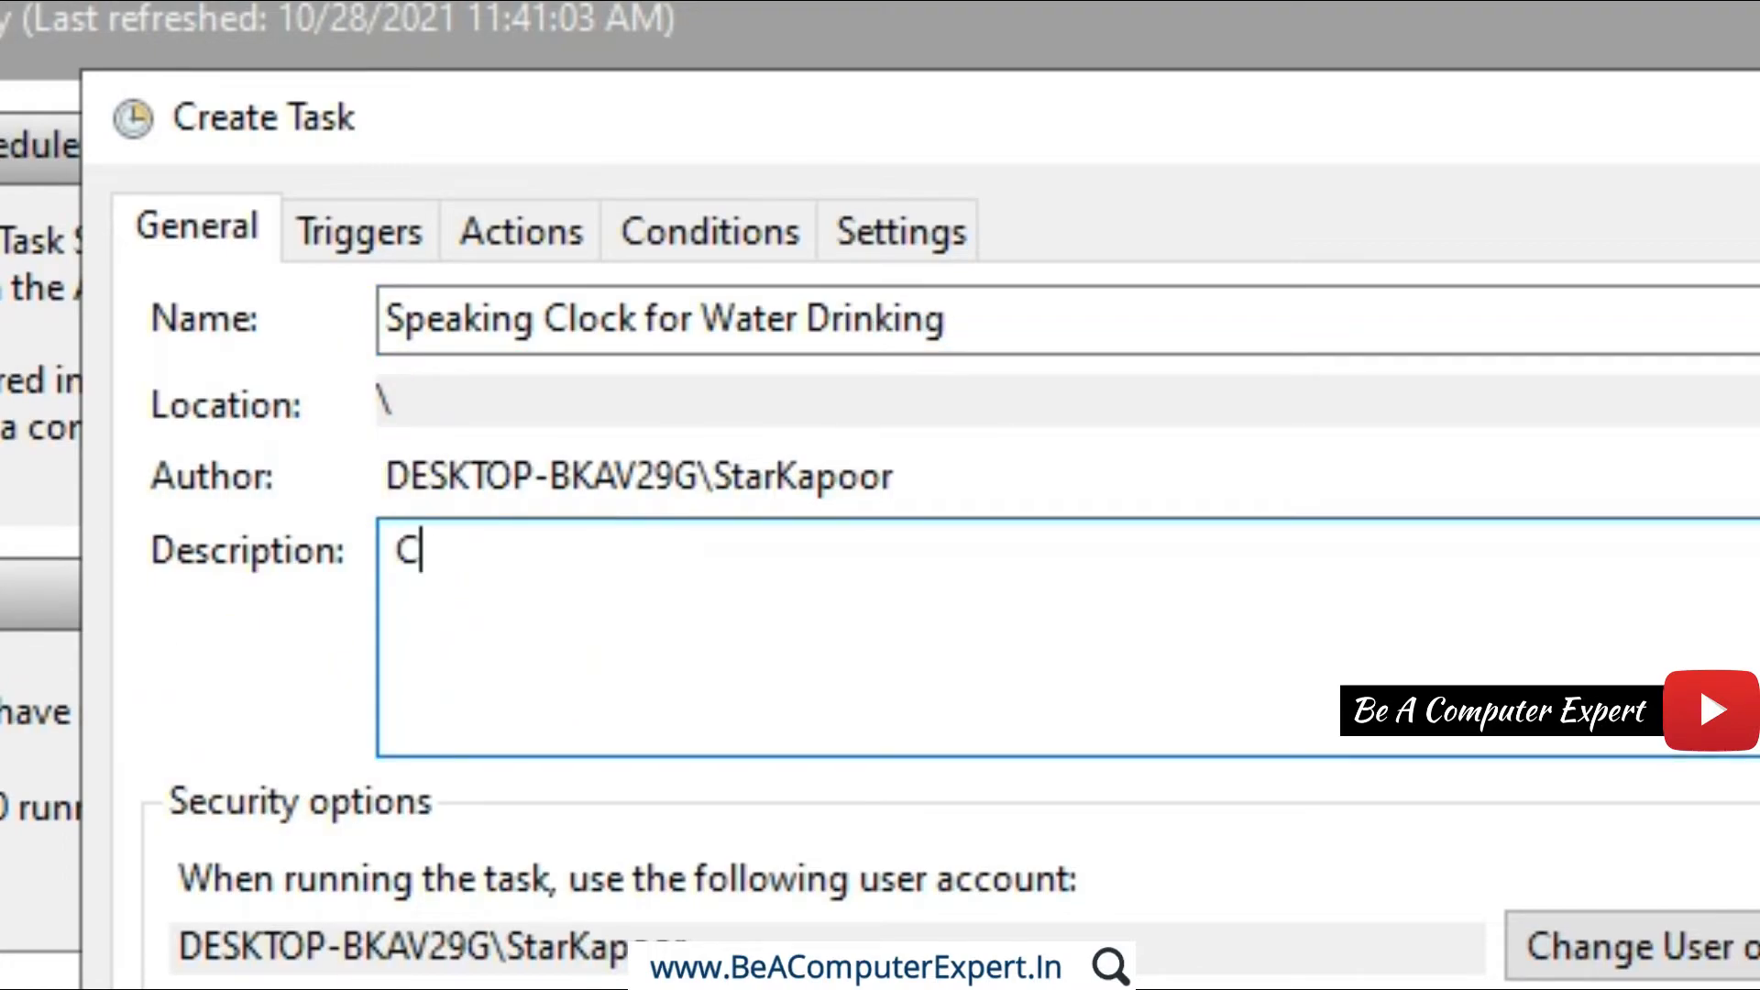
text(reated by Be A )
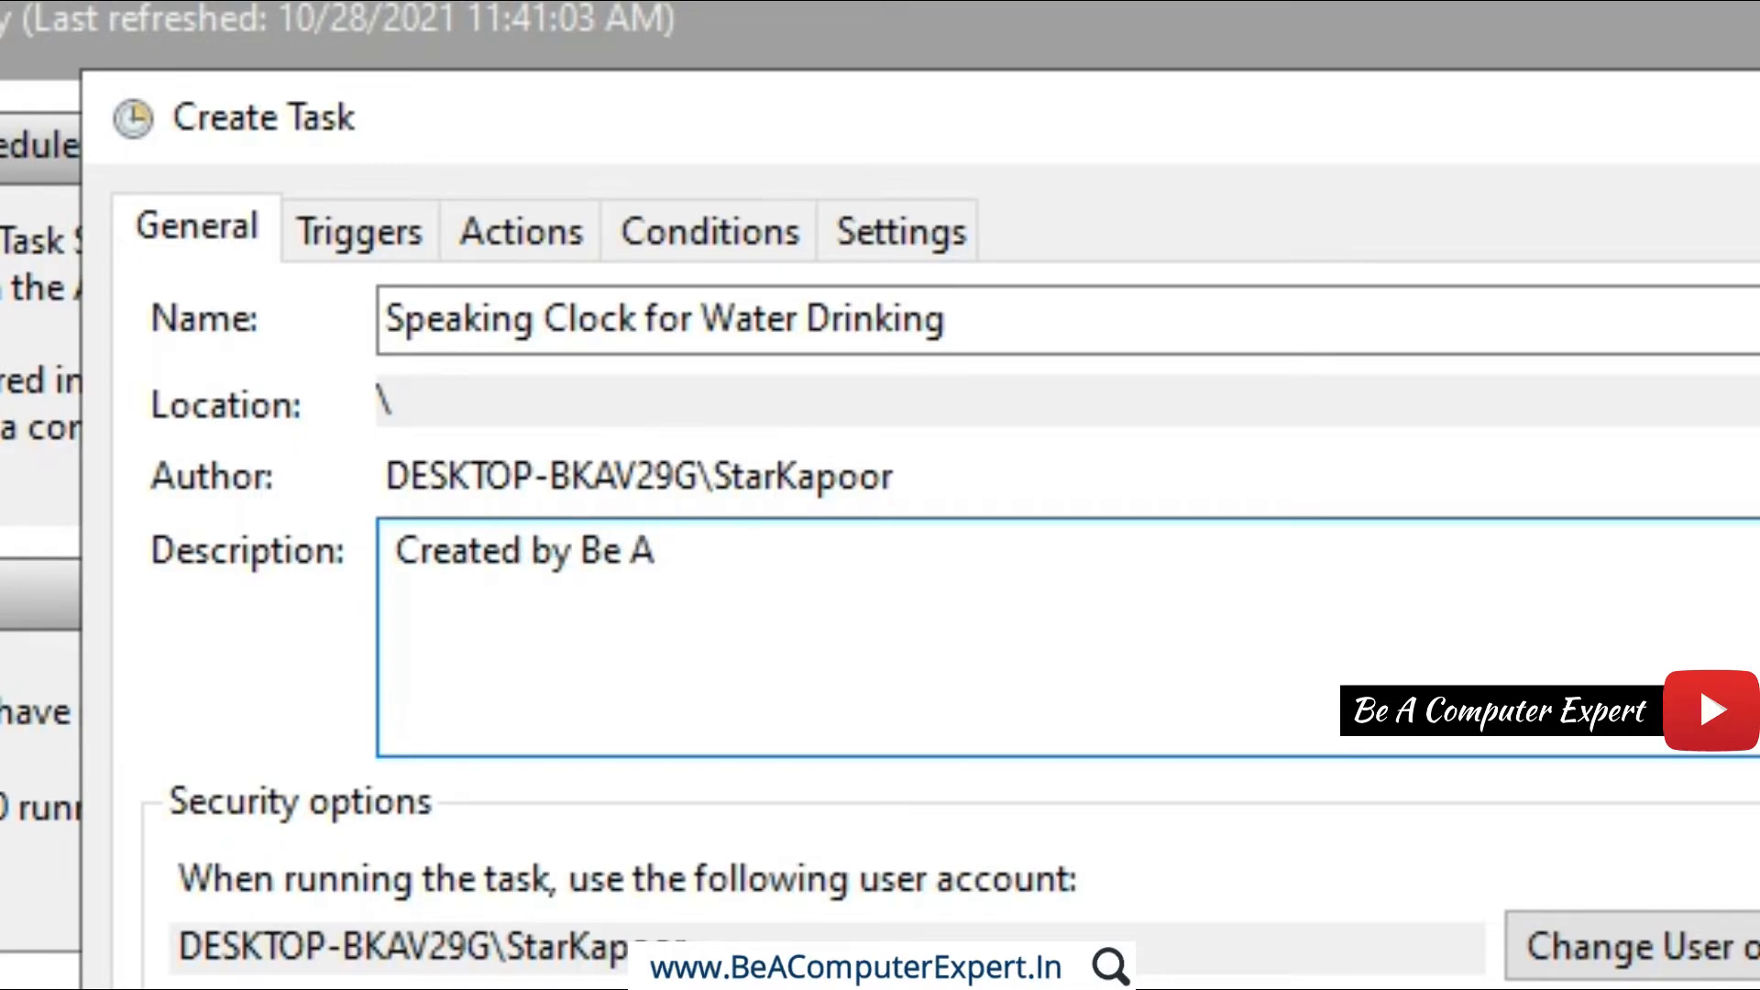
text(Computer Expert)
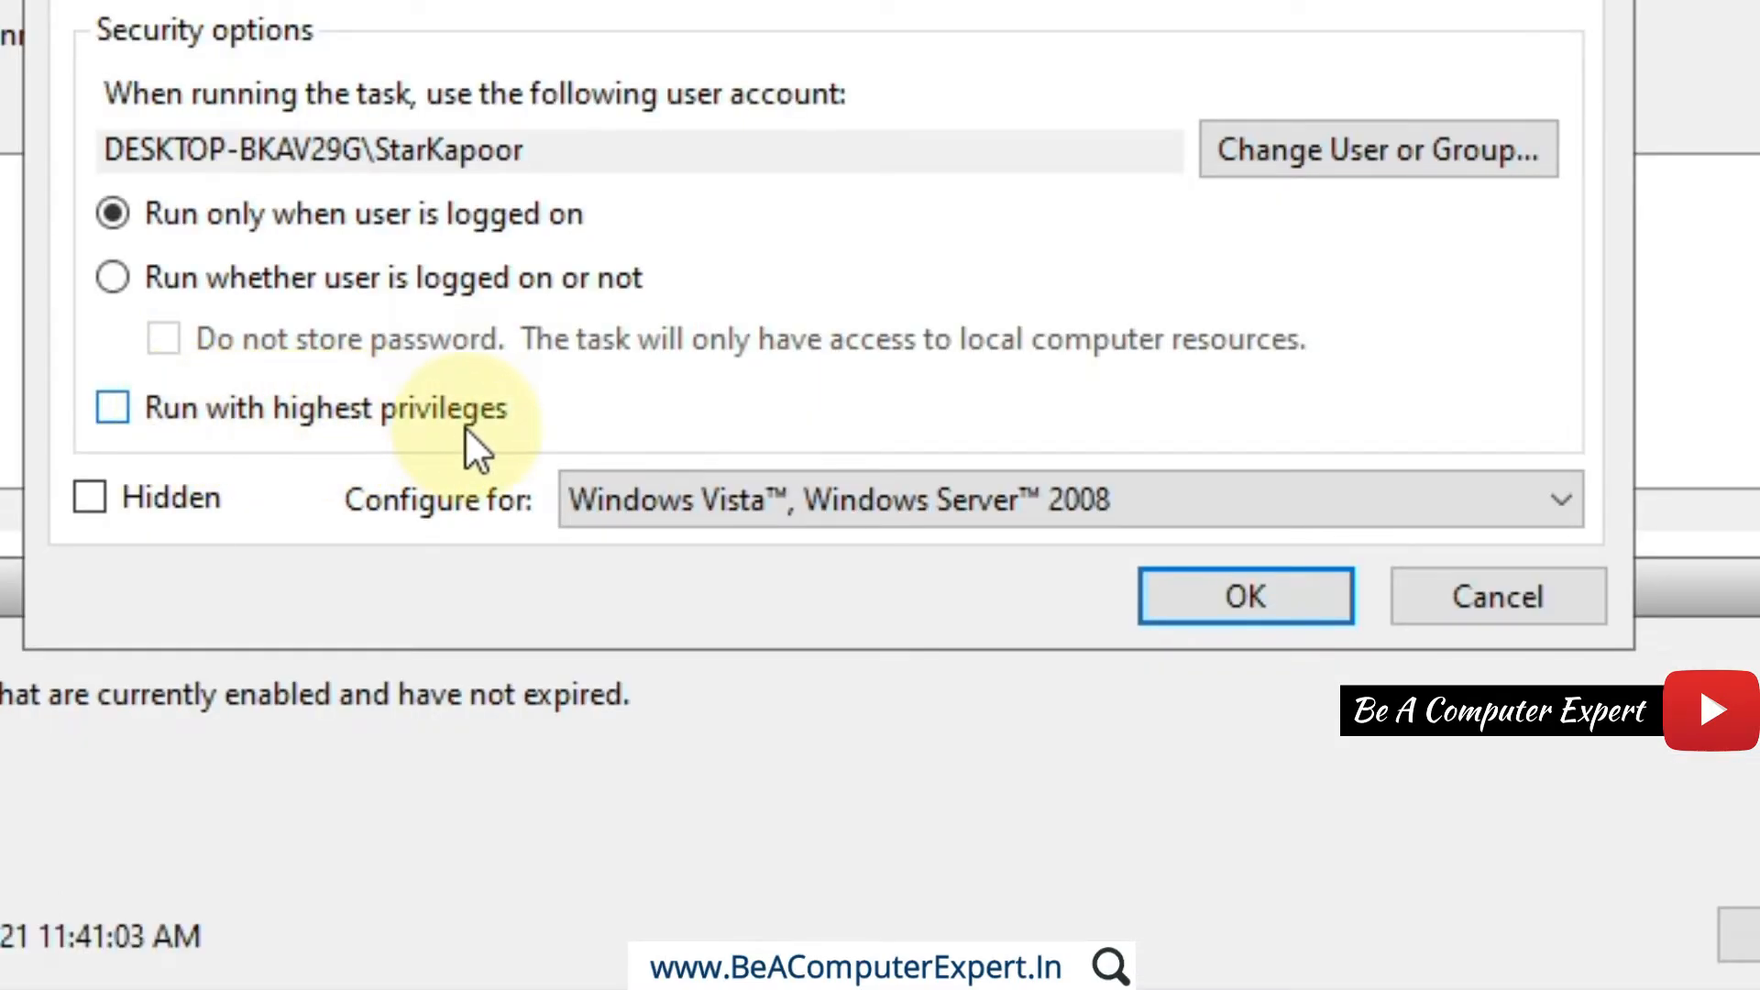
Make the task run with highest privileges and configure it for Windows 10.
click(109, 409)
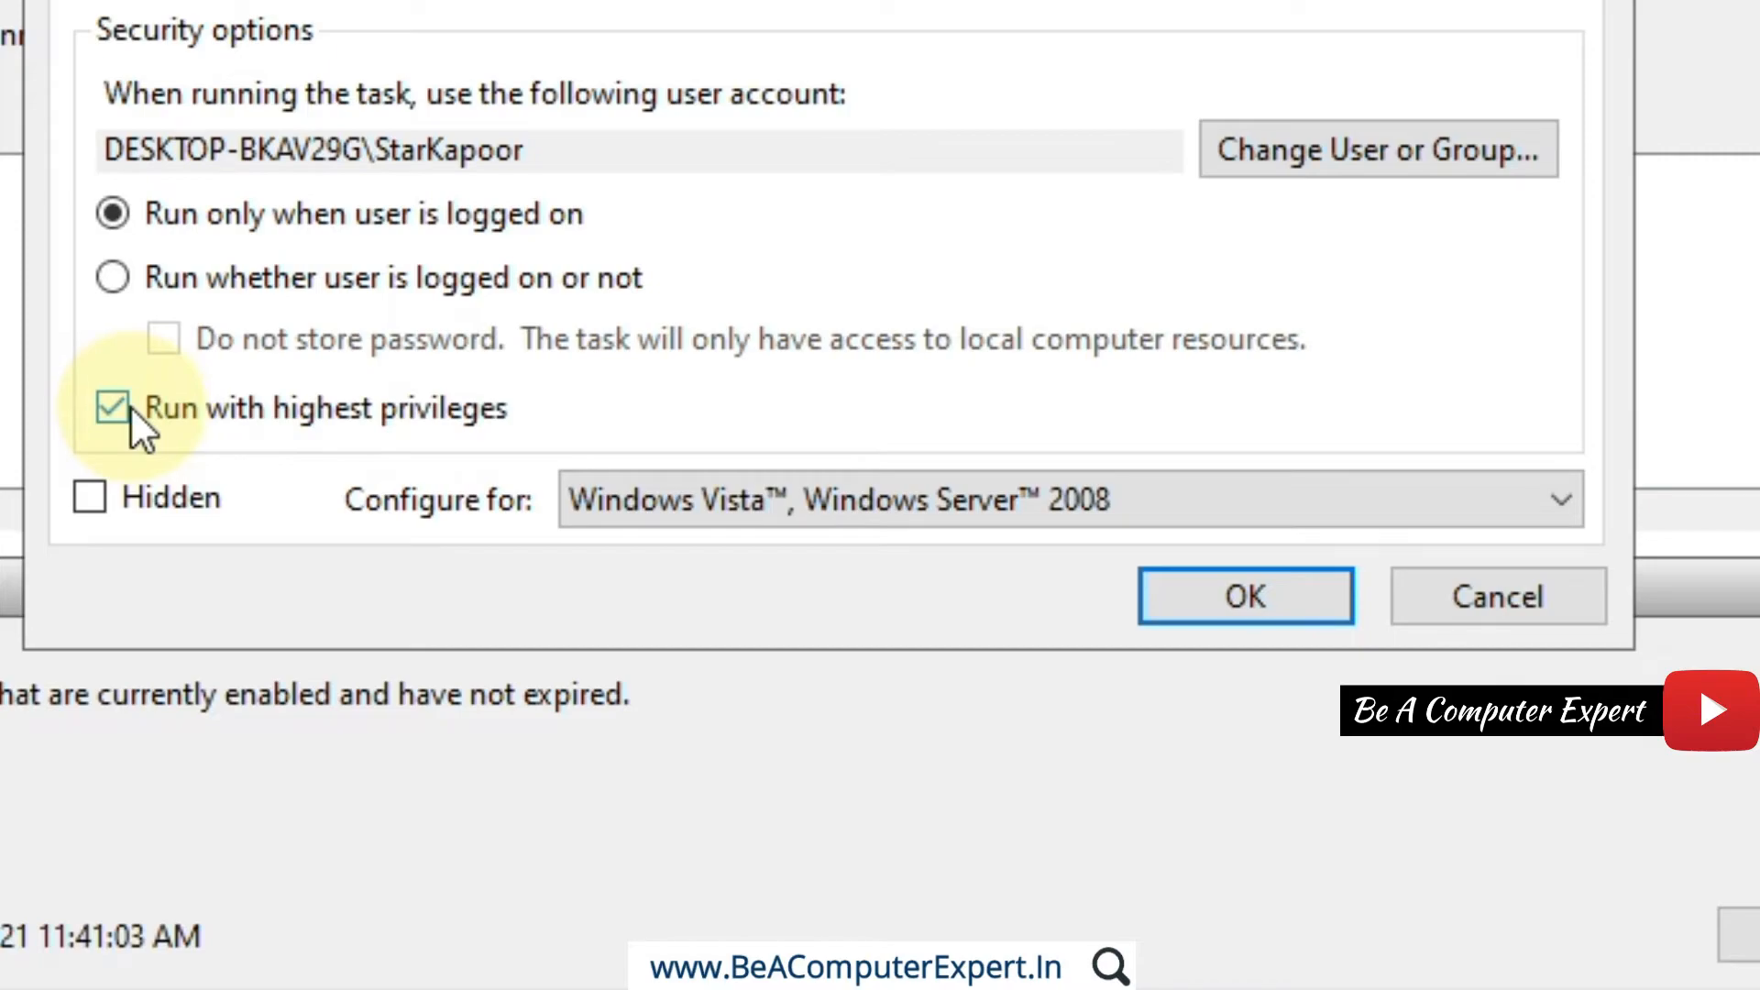
click(620, 510)
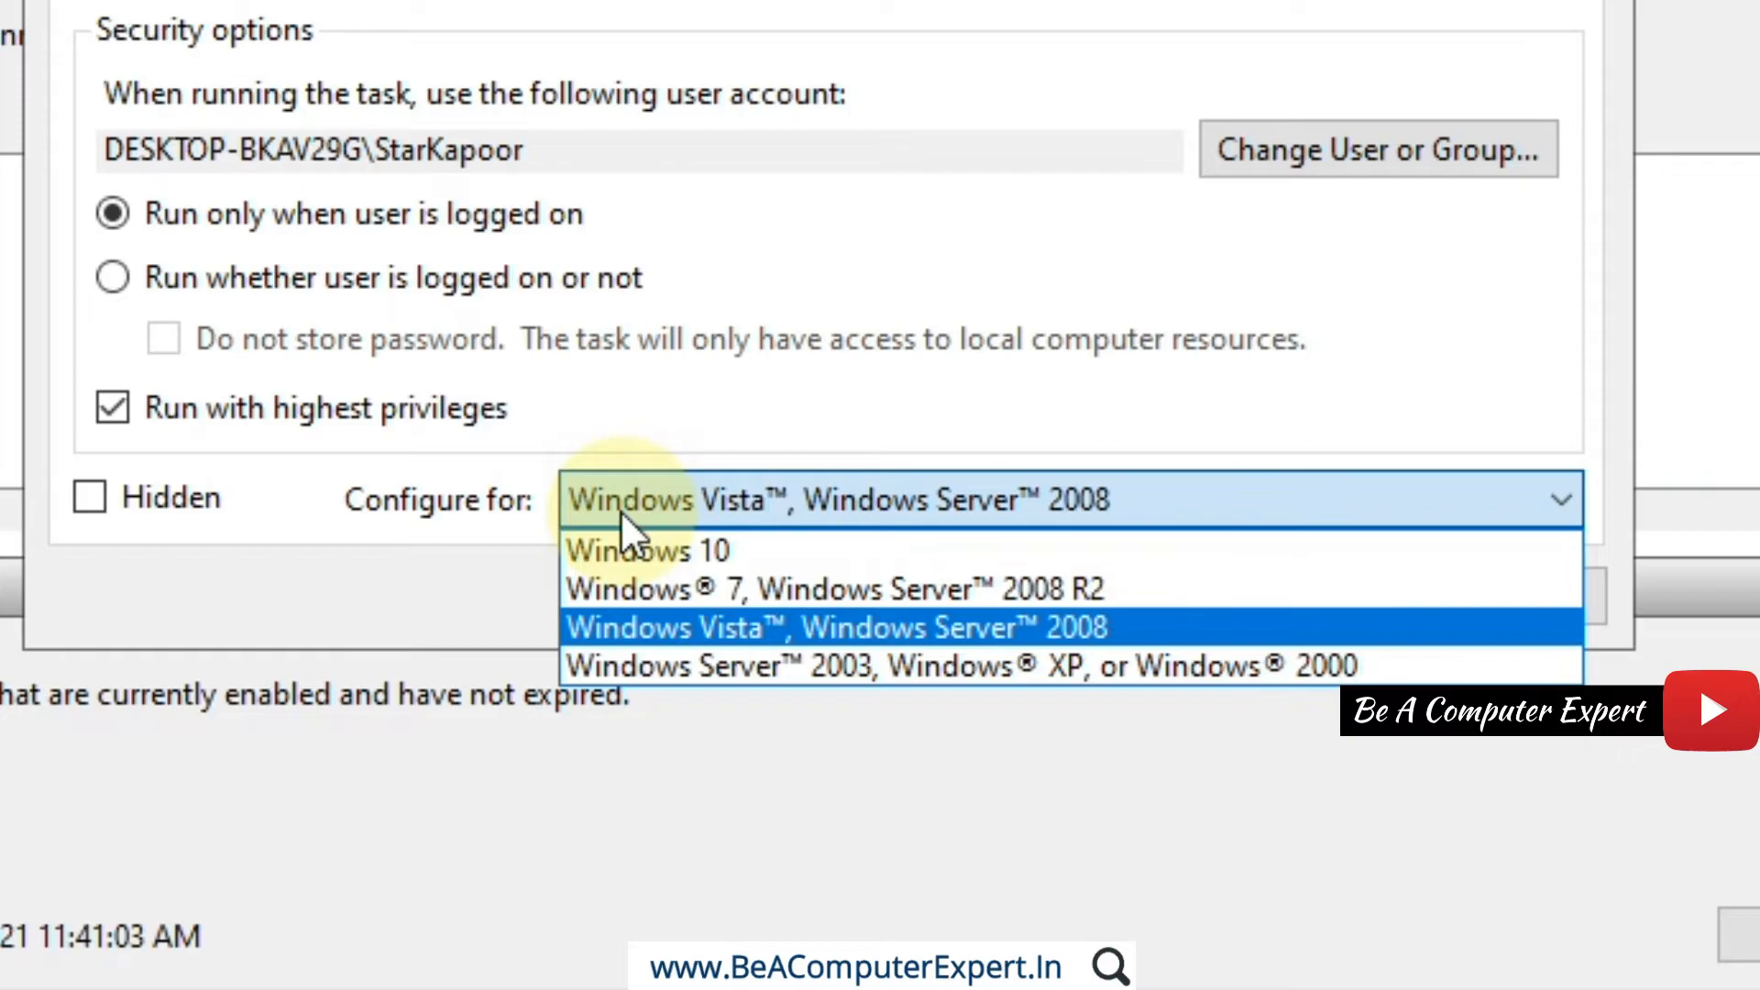
click(694, 556)
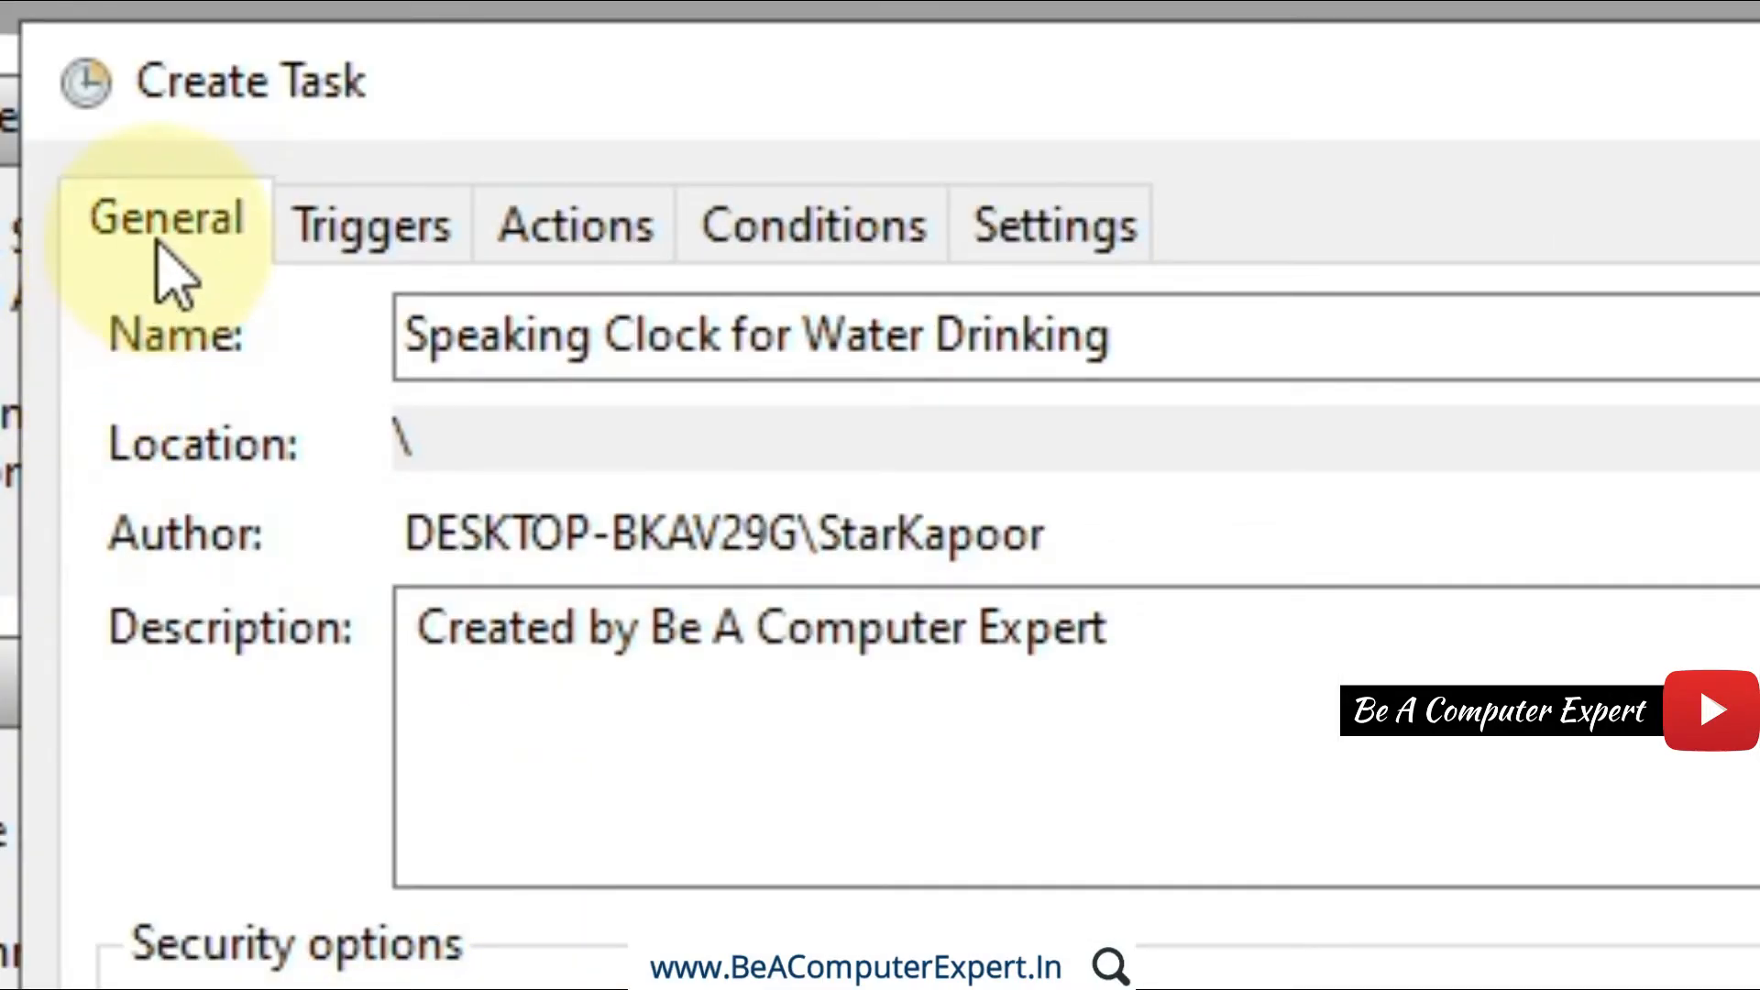
Add a new trigger to the task and set its start time to 12:00:00 PM.
click(360, 255)
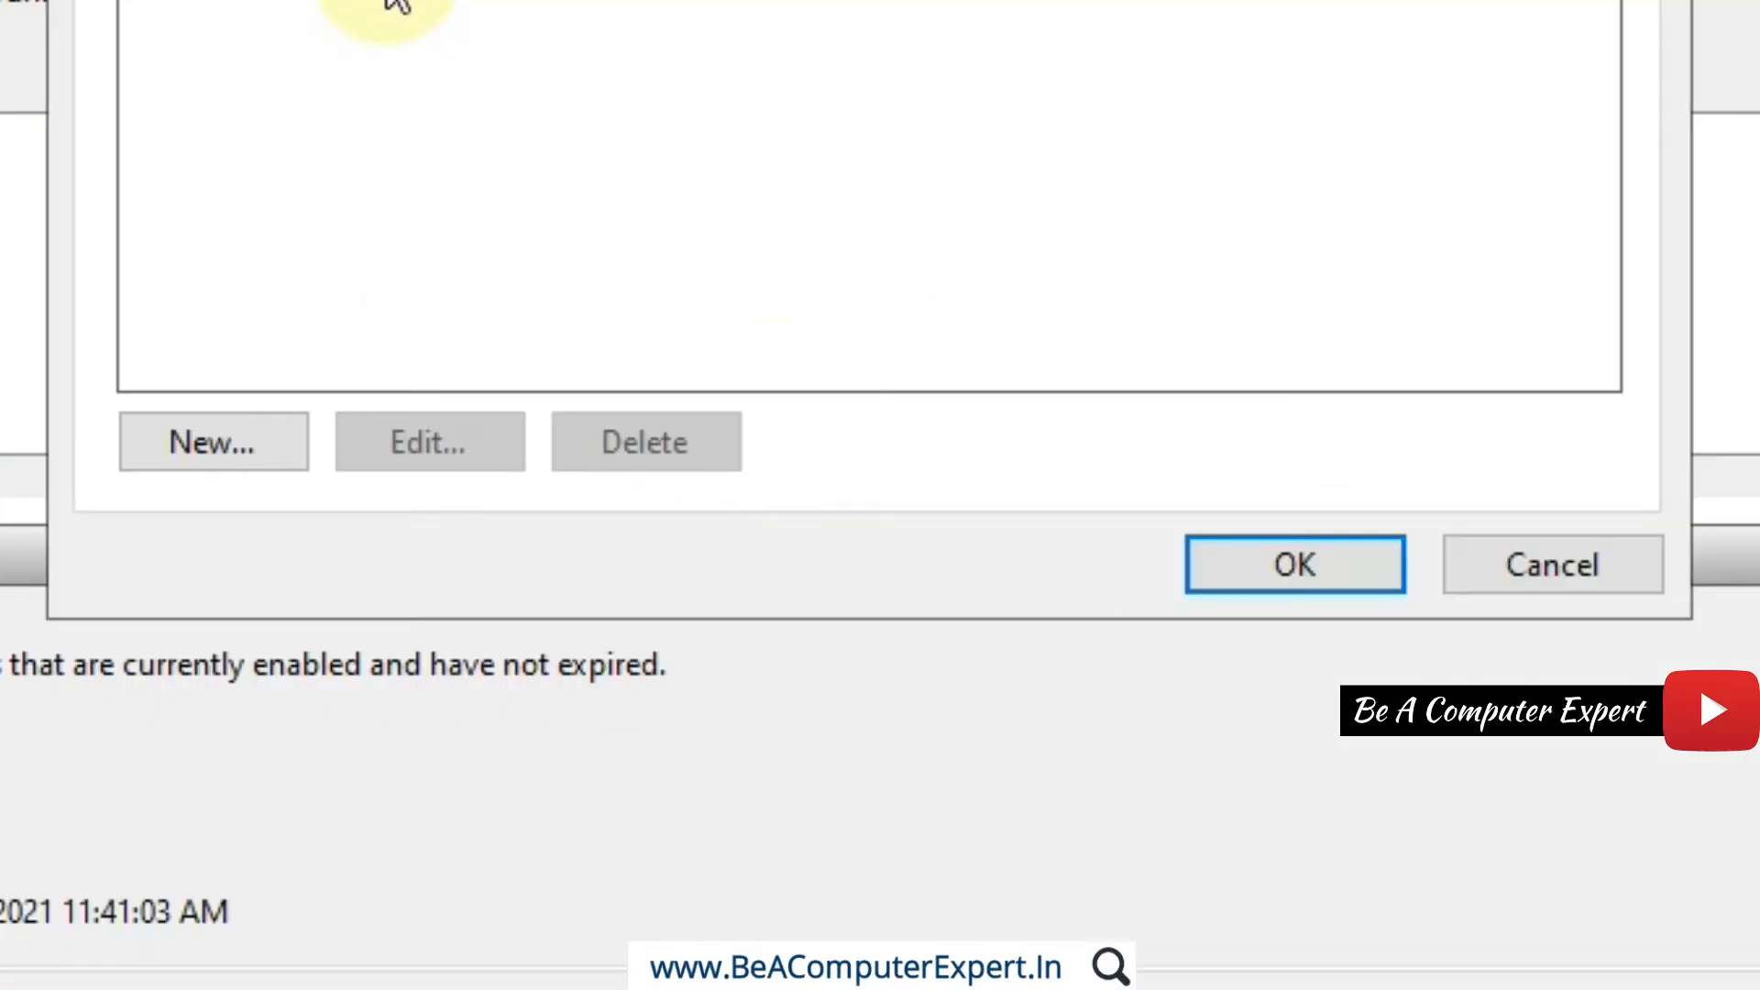
click(235, 442)
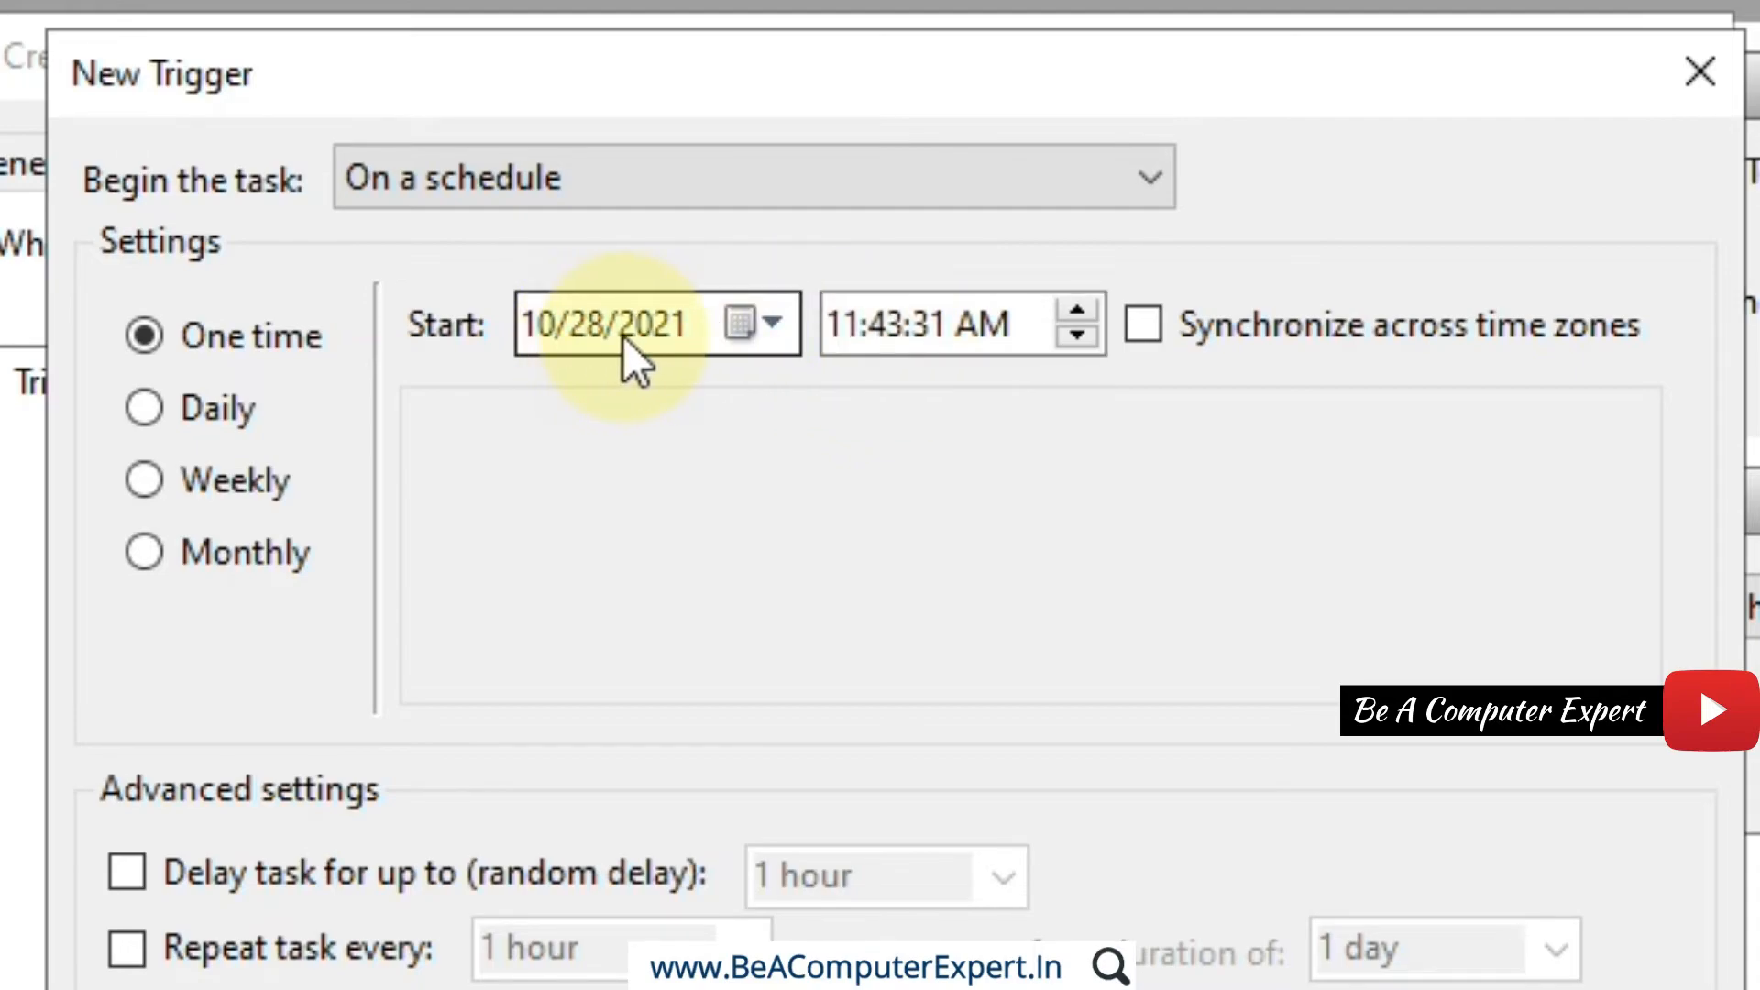
click(886, 332)
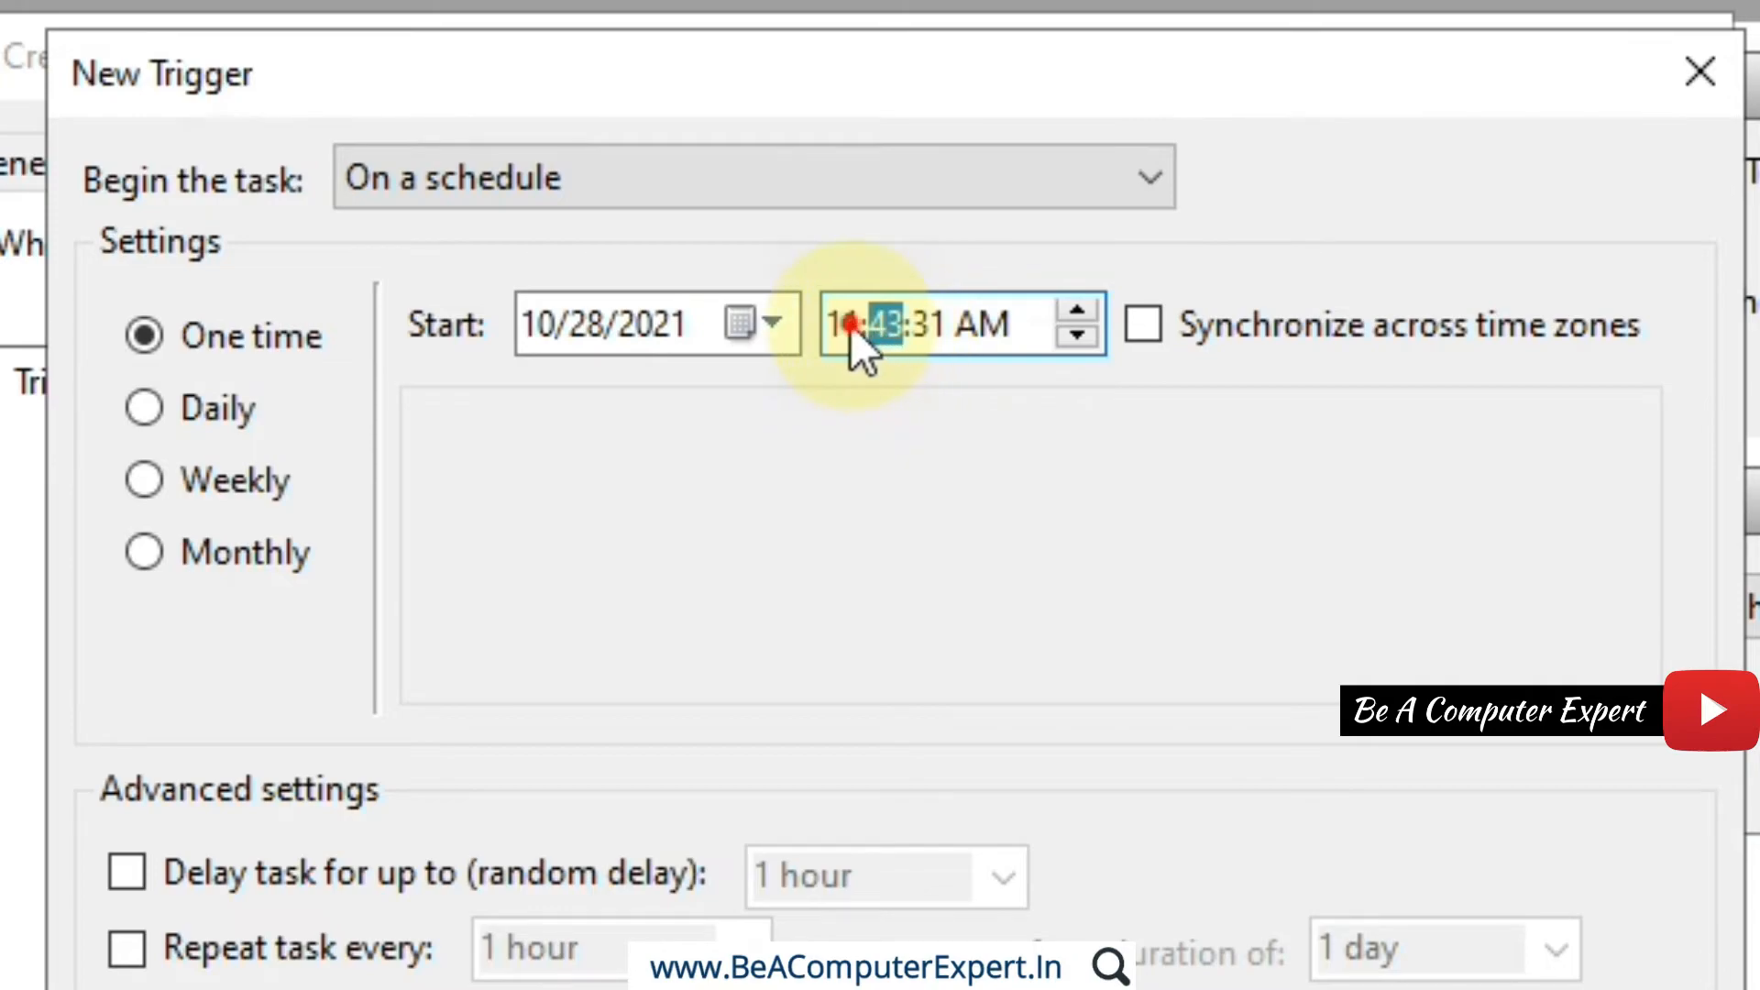
click(851, 325)
key(Up)
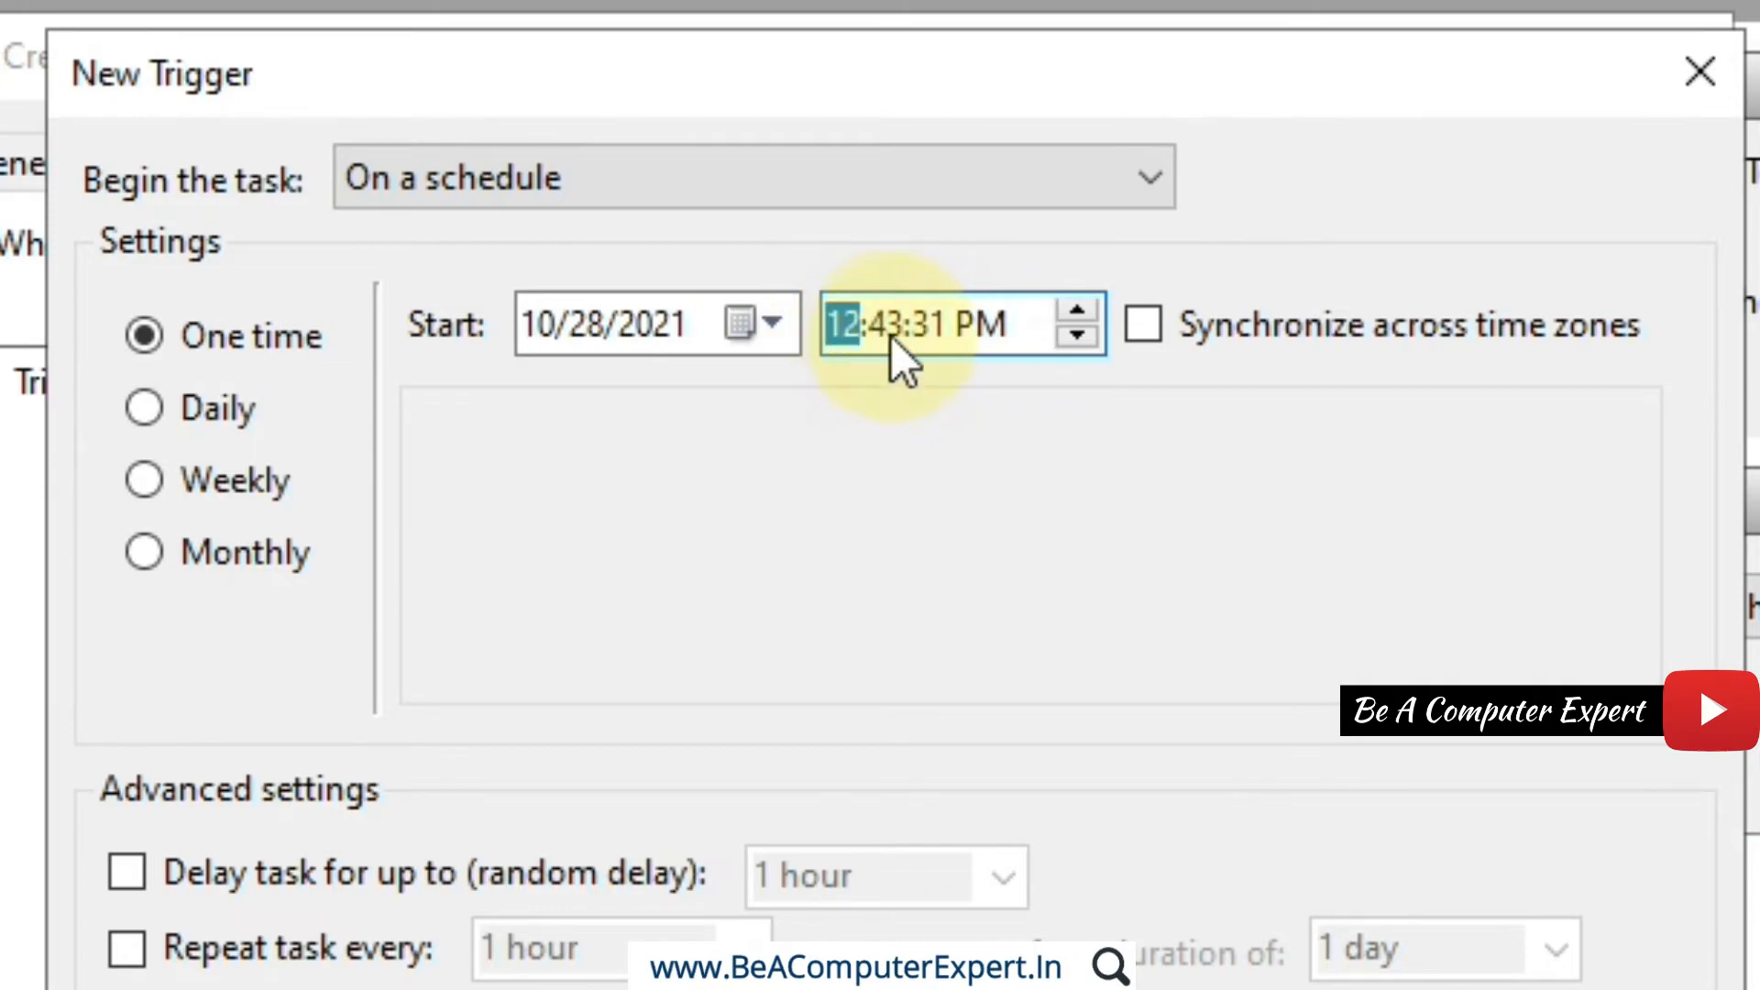
click(889, 329)
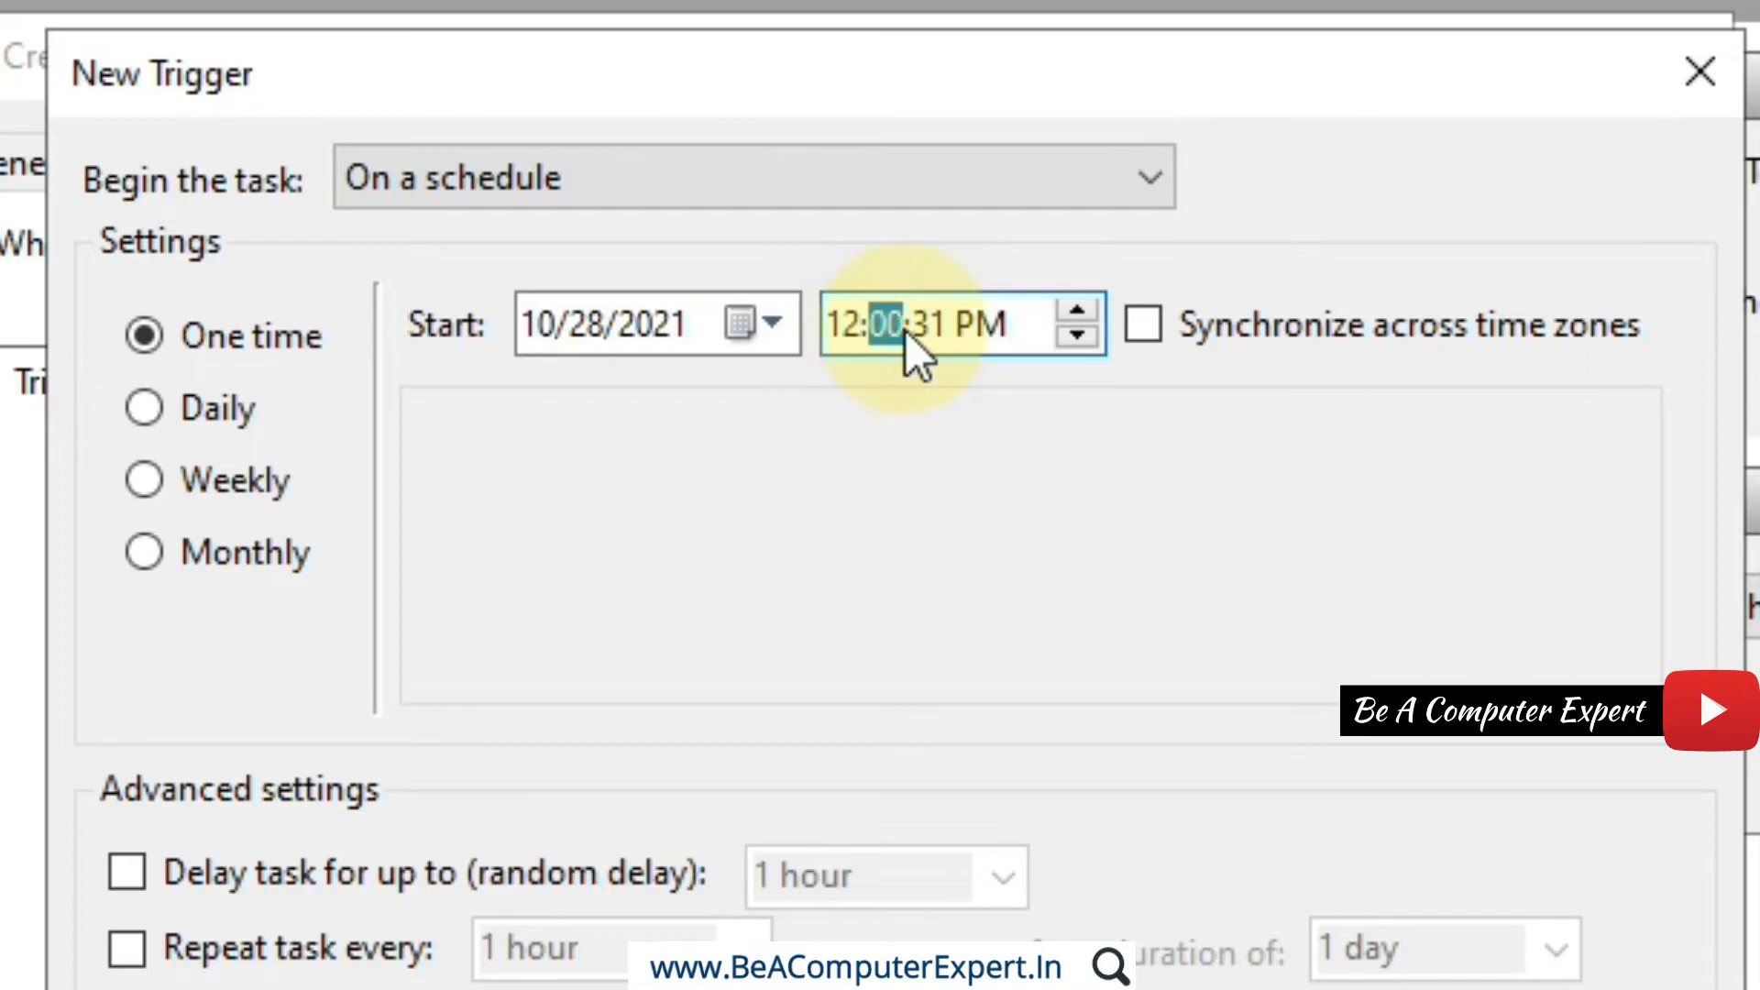
click(928, 332)
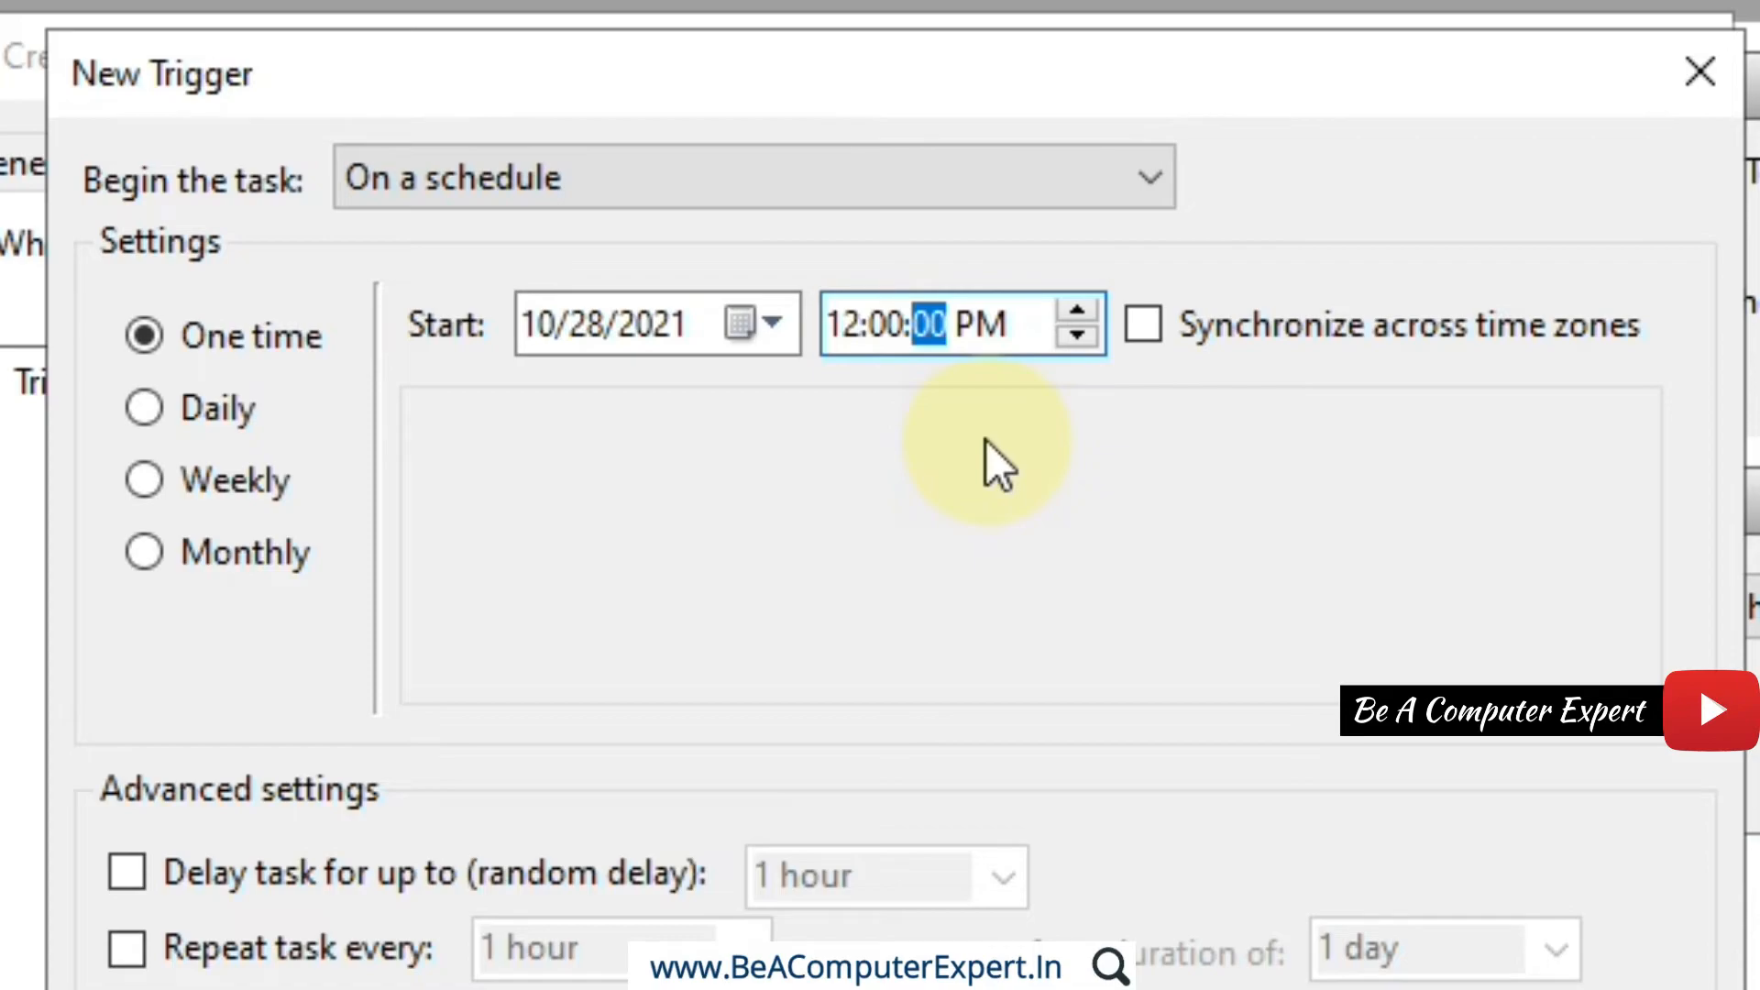
Switch the trigger's start time to AM and back to PM.
click(888, 338)
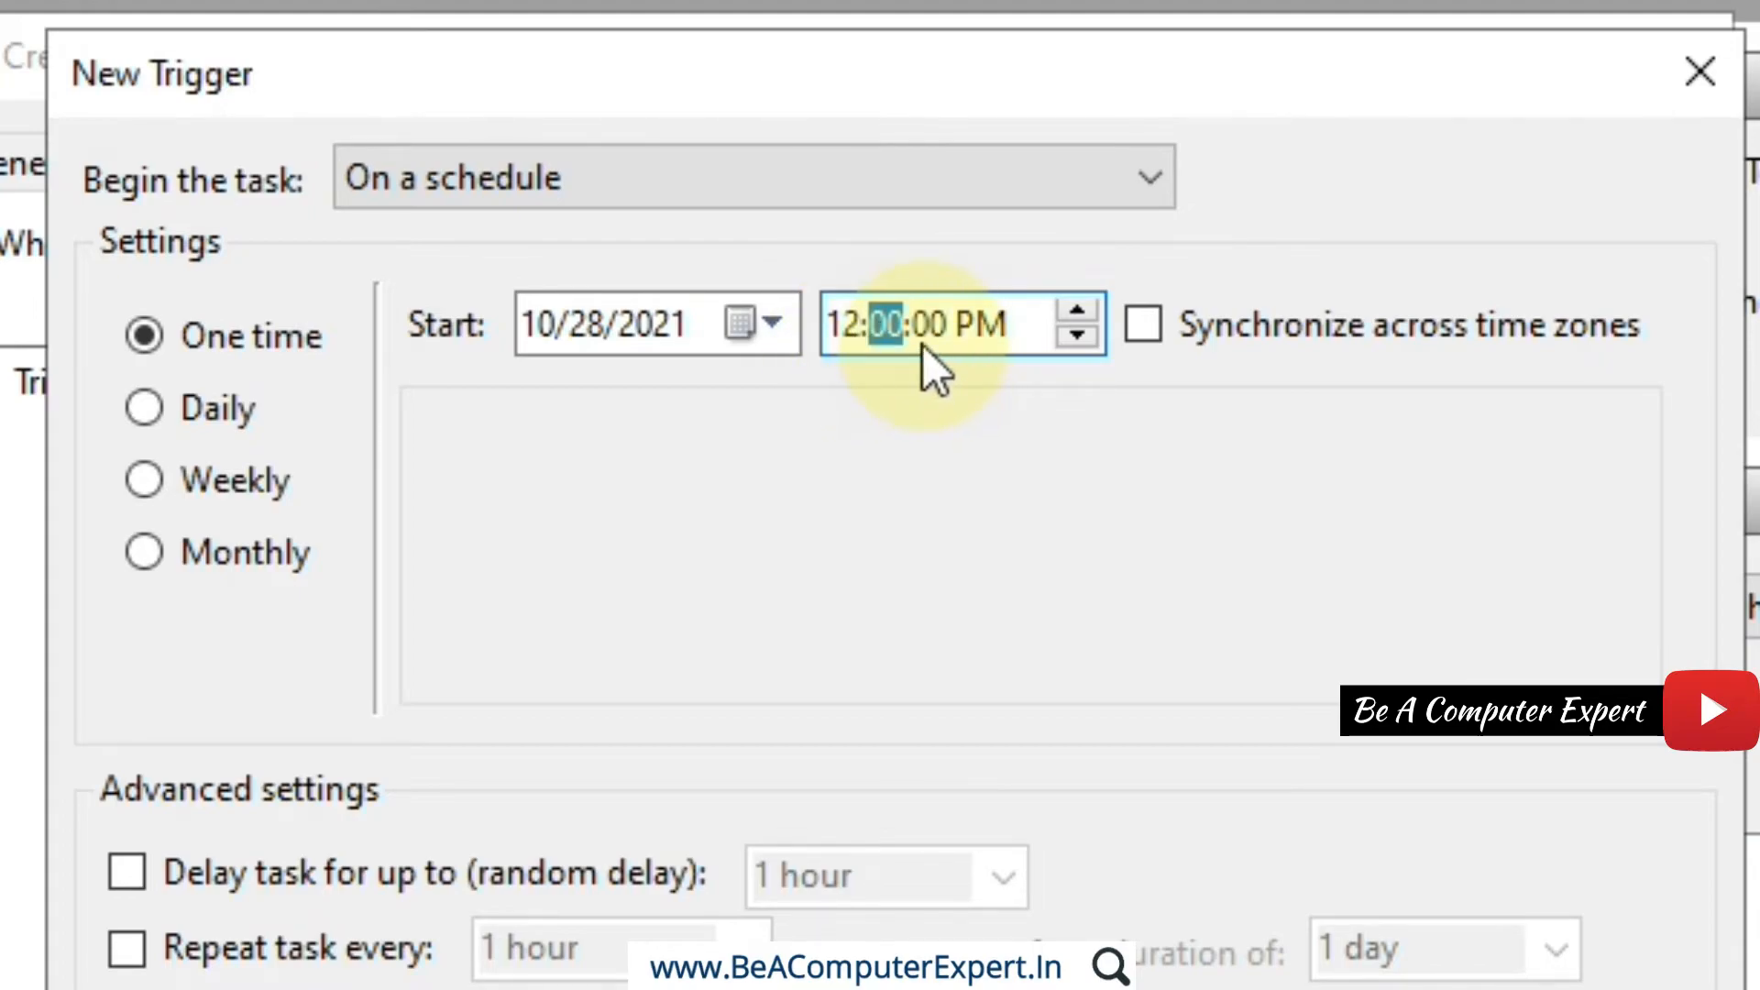
click(990, 330)
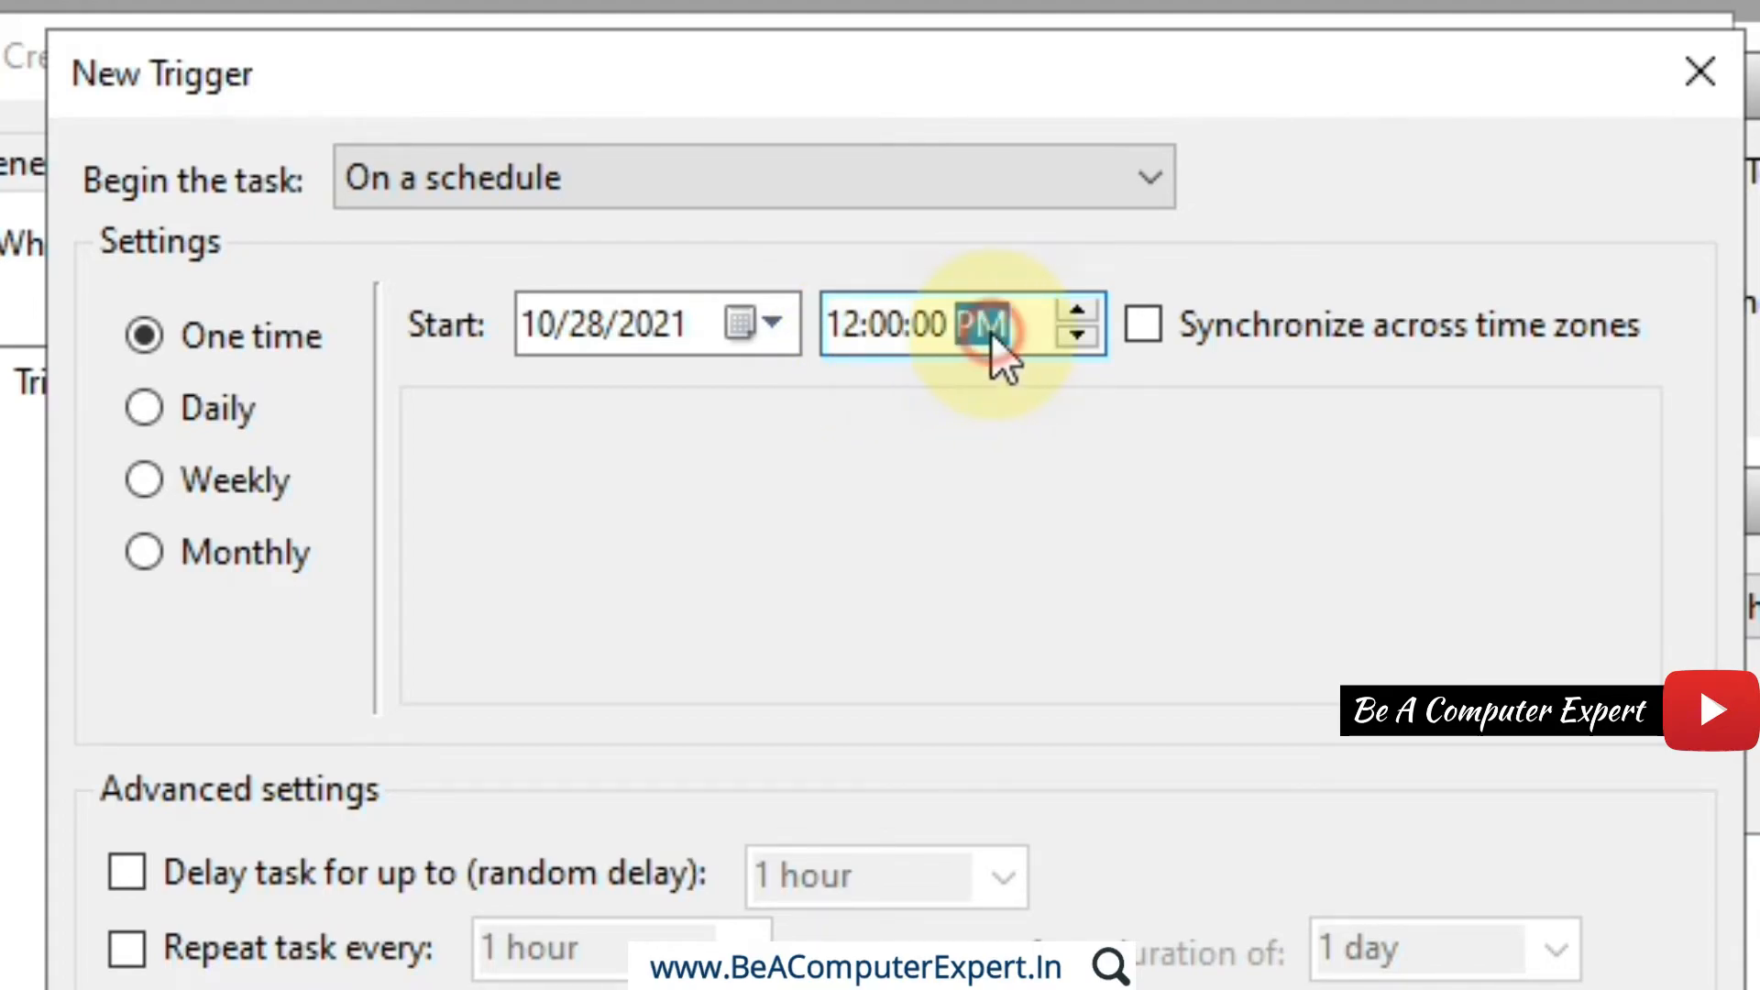
click(1080, 337)
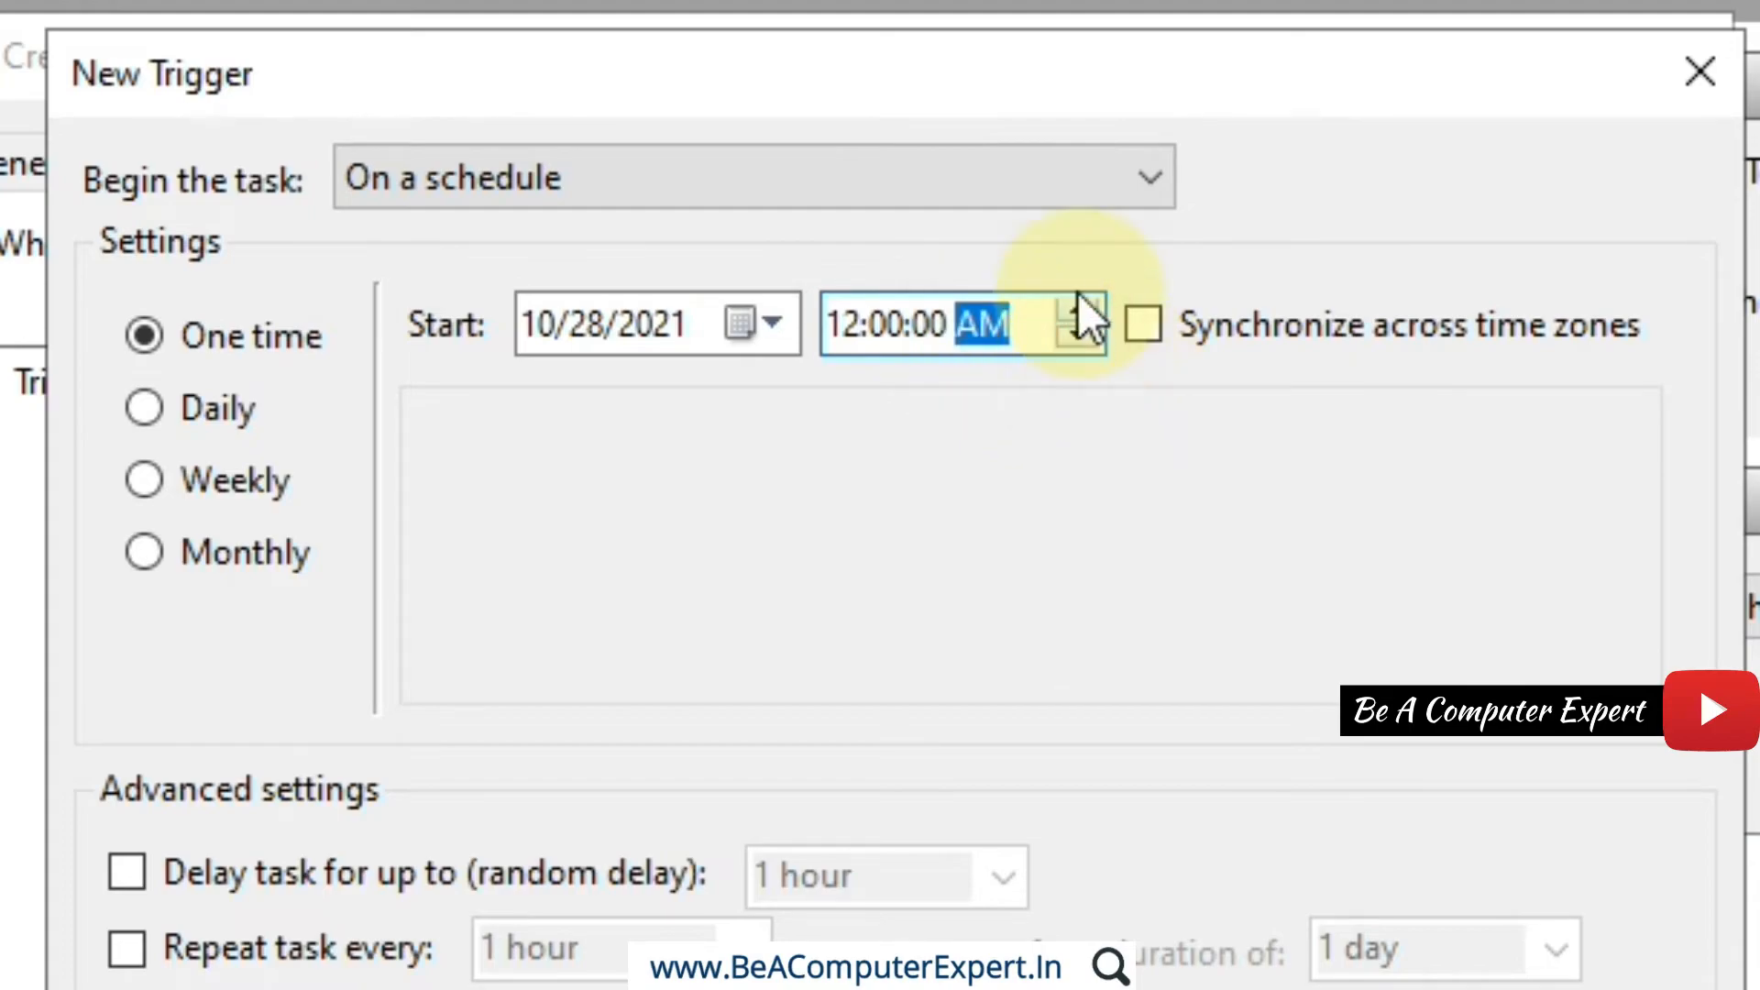
click(1077, 308)
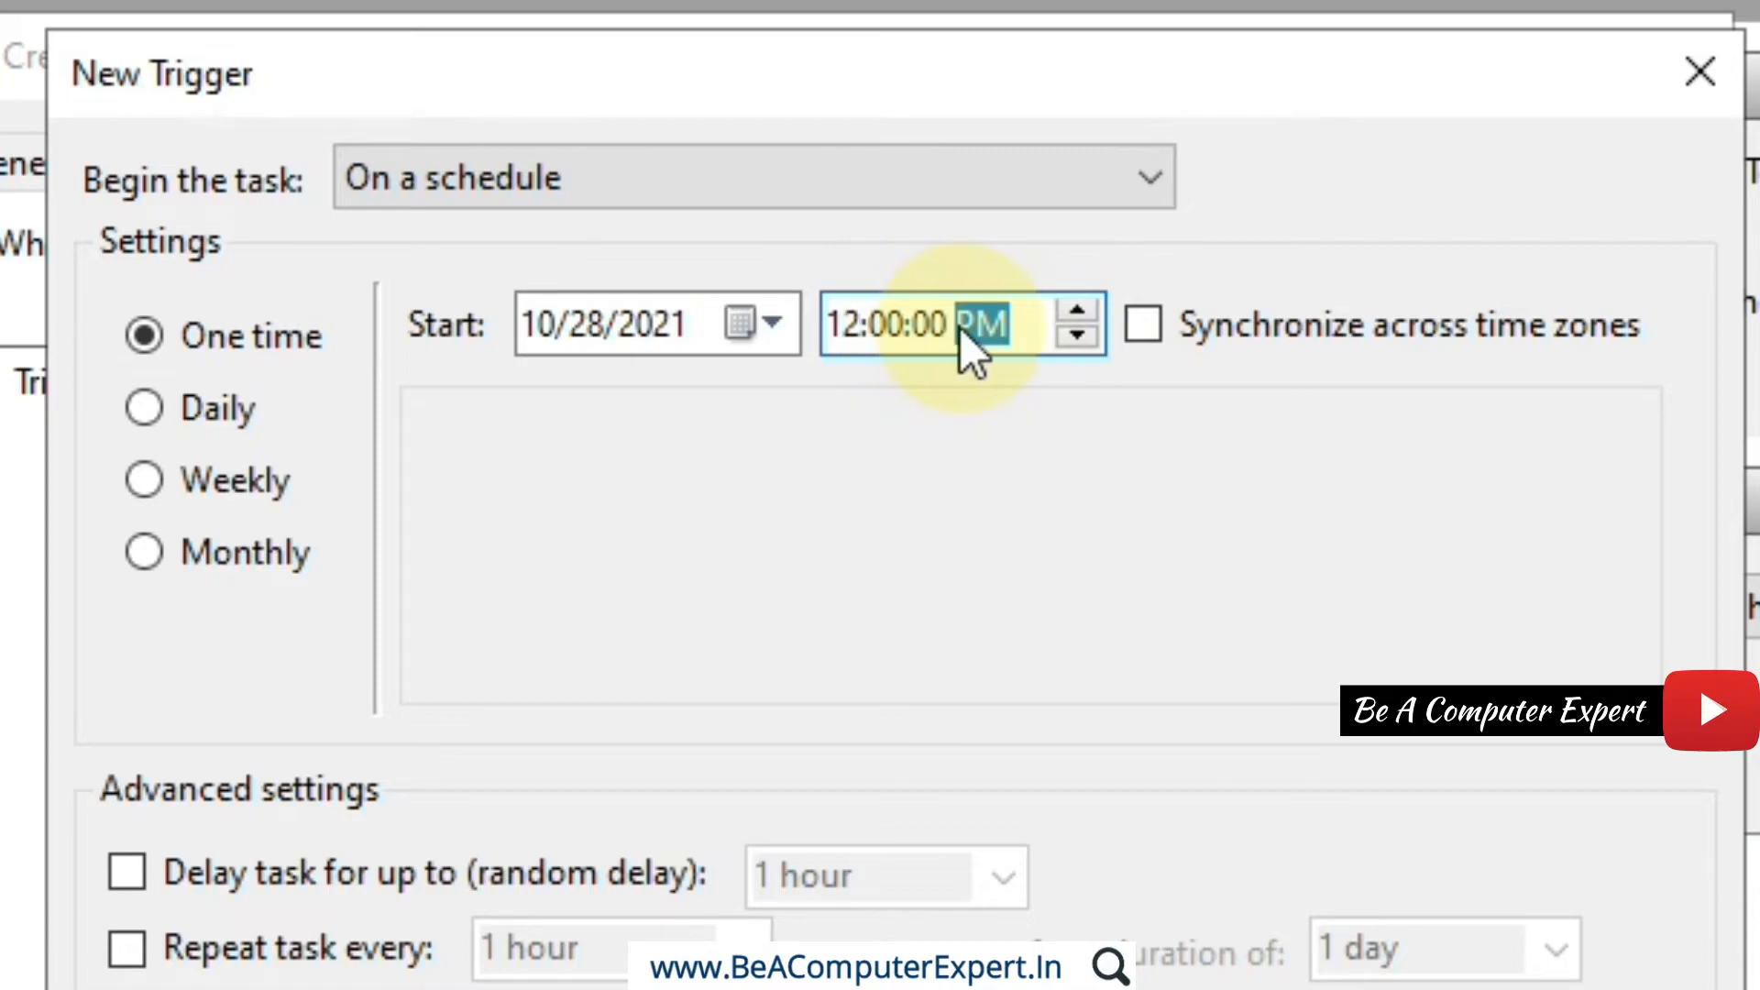
Try the Daily and Weekly schedules for the trigger, and return it to One time.
click(164, 409)
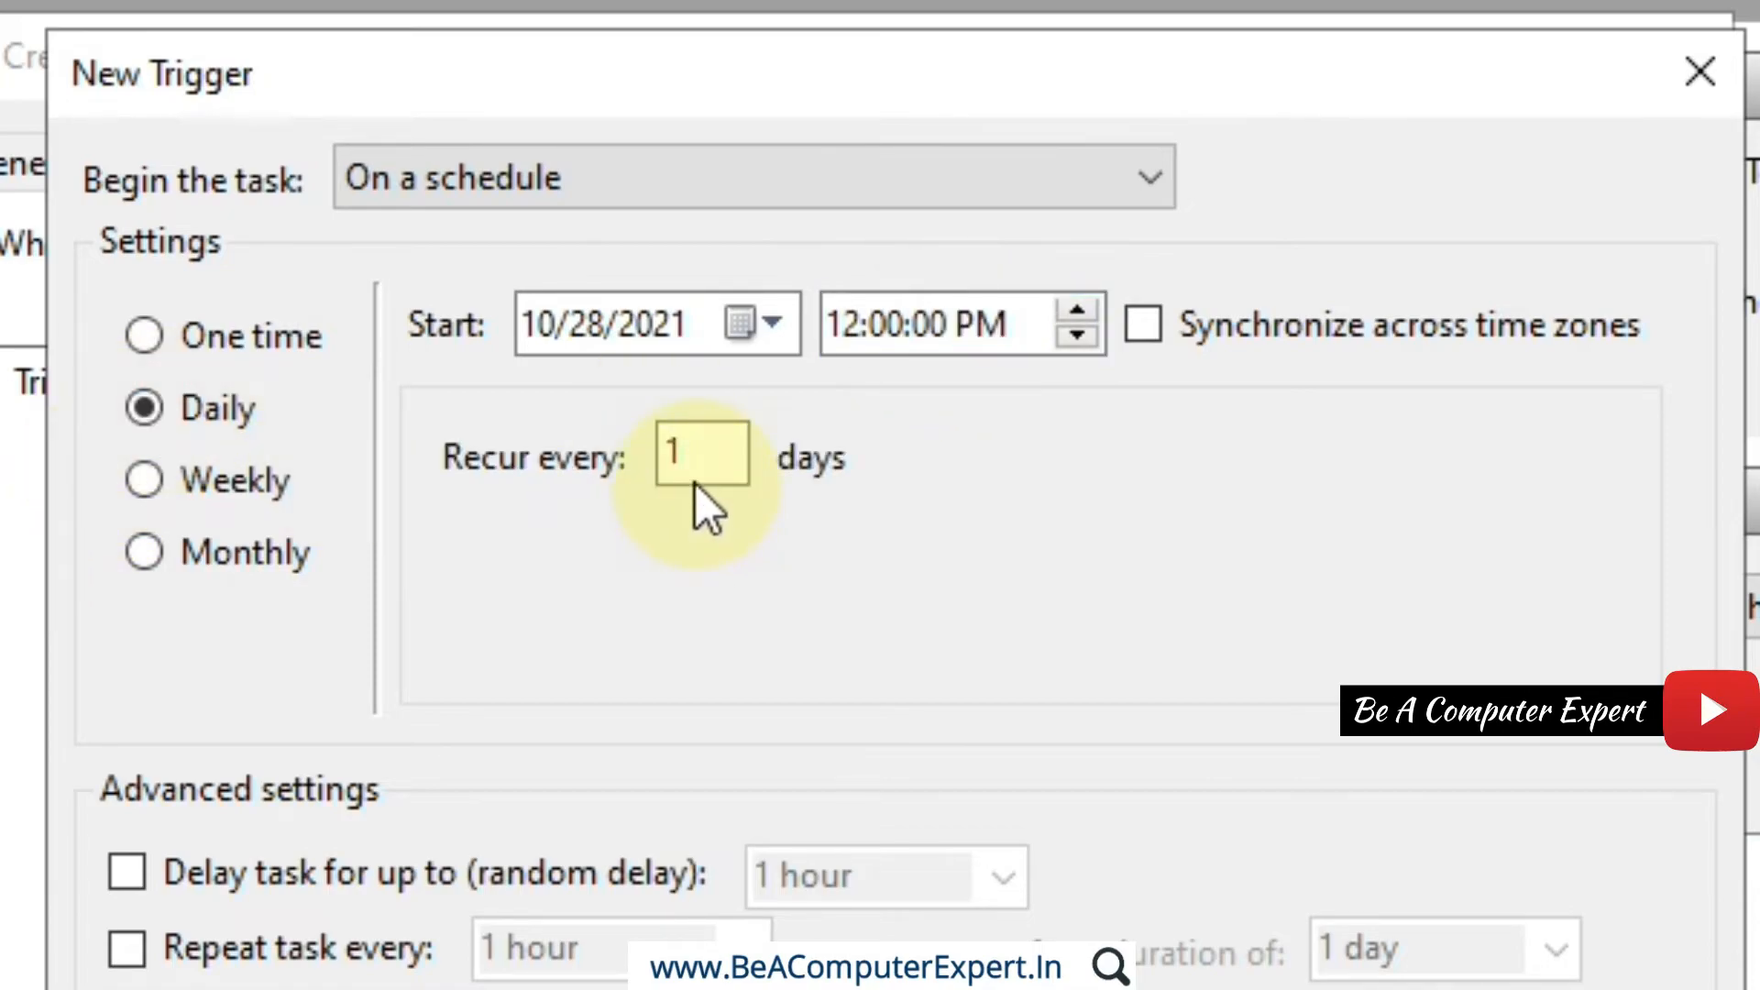
click(180, 477)
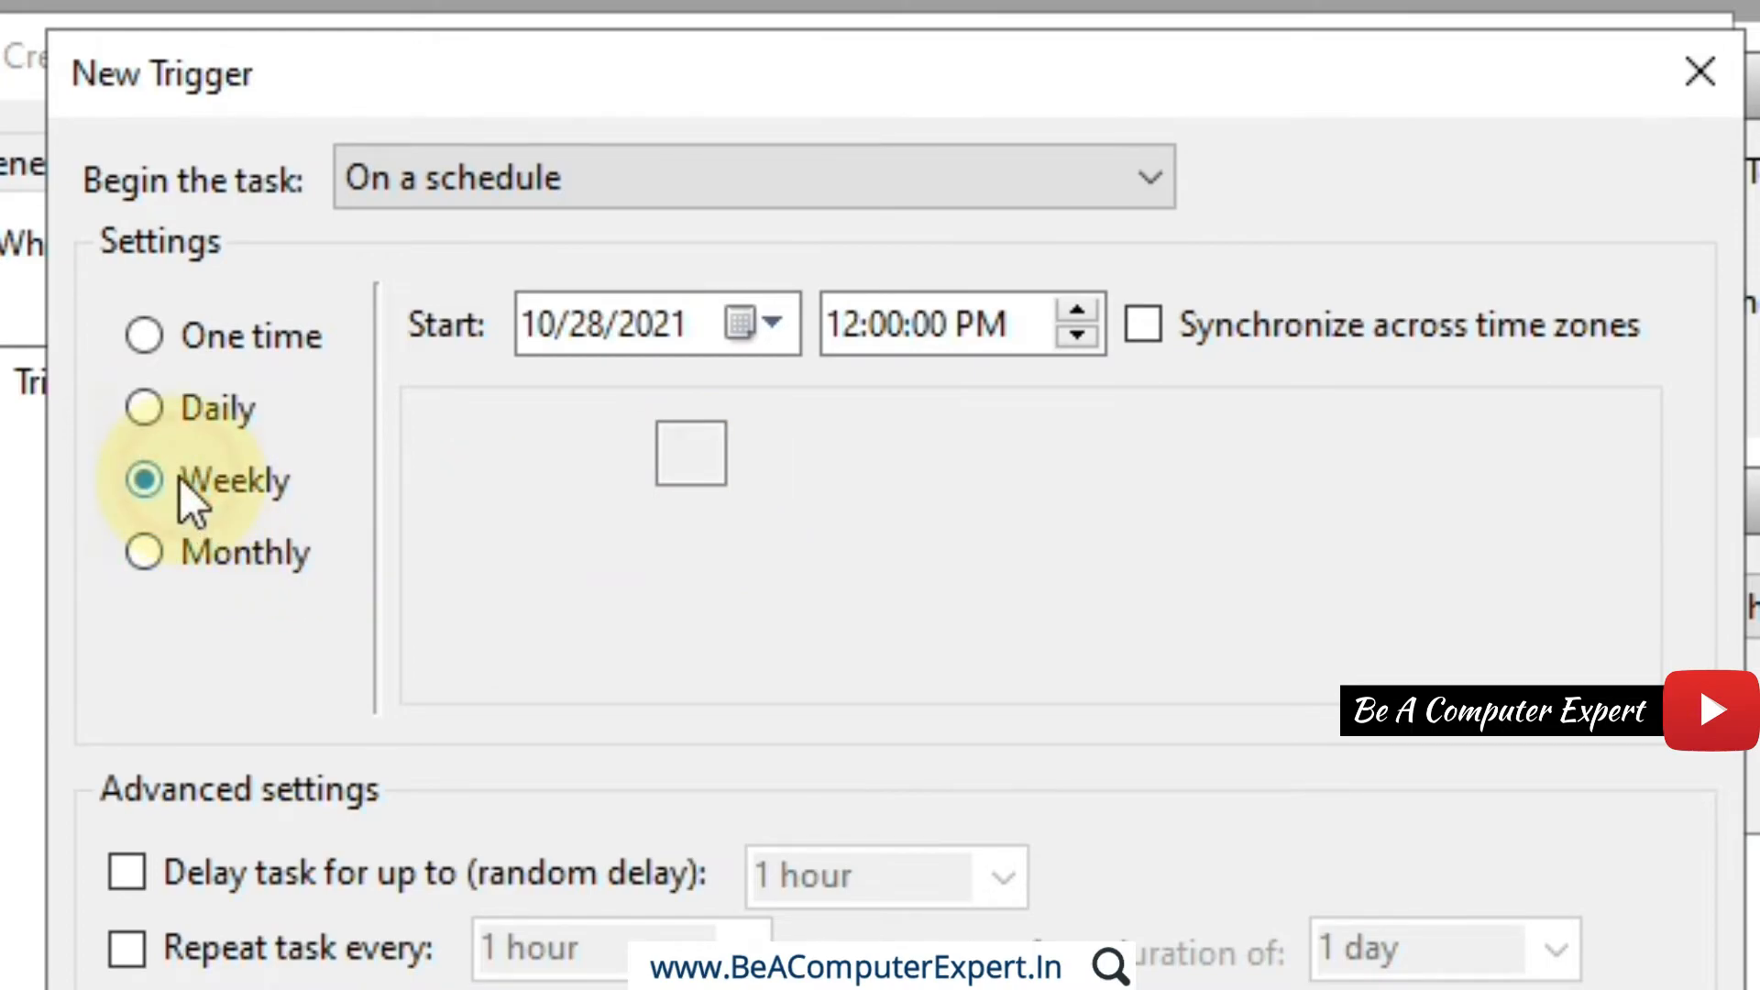
click(146, 337)
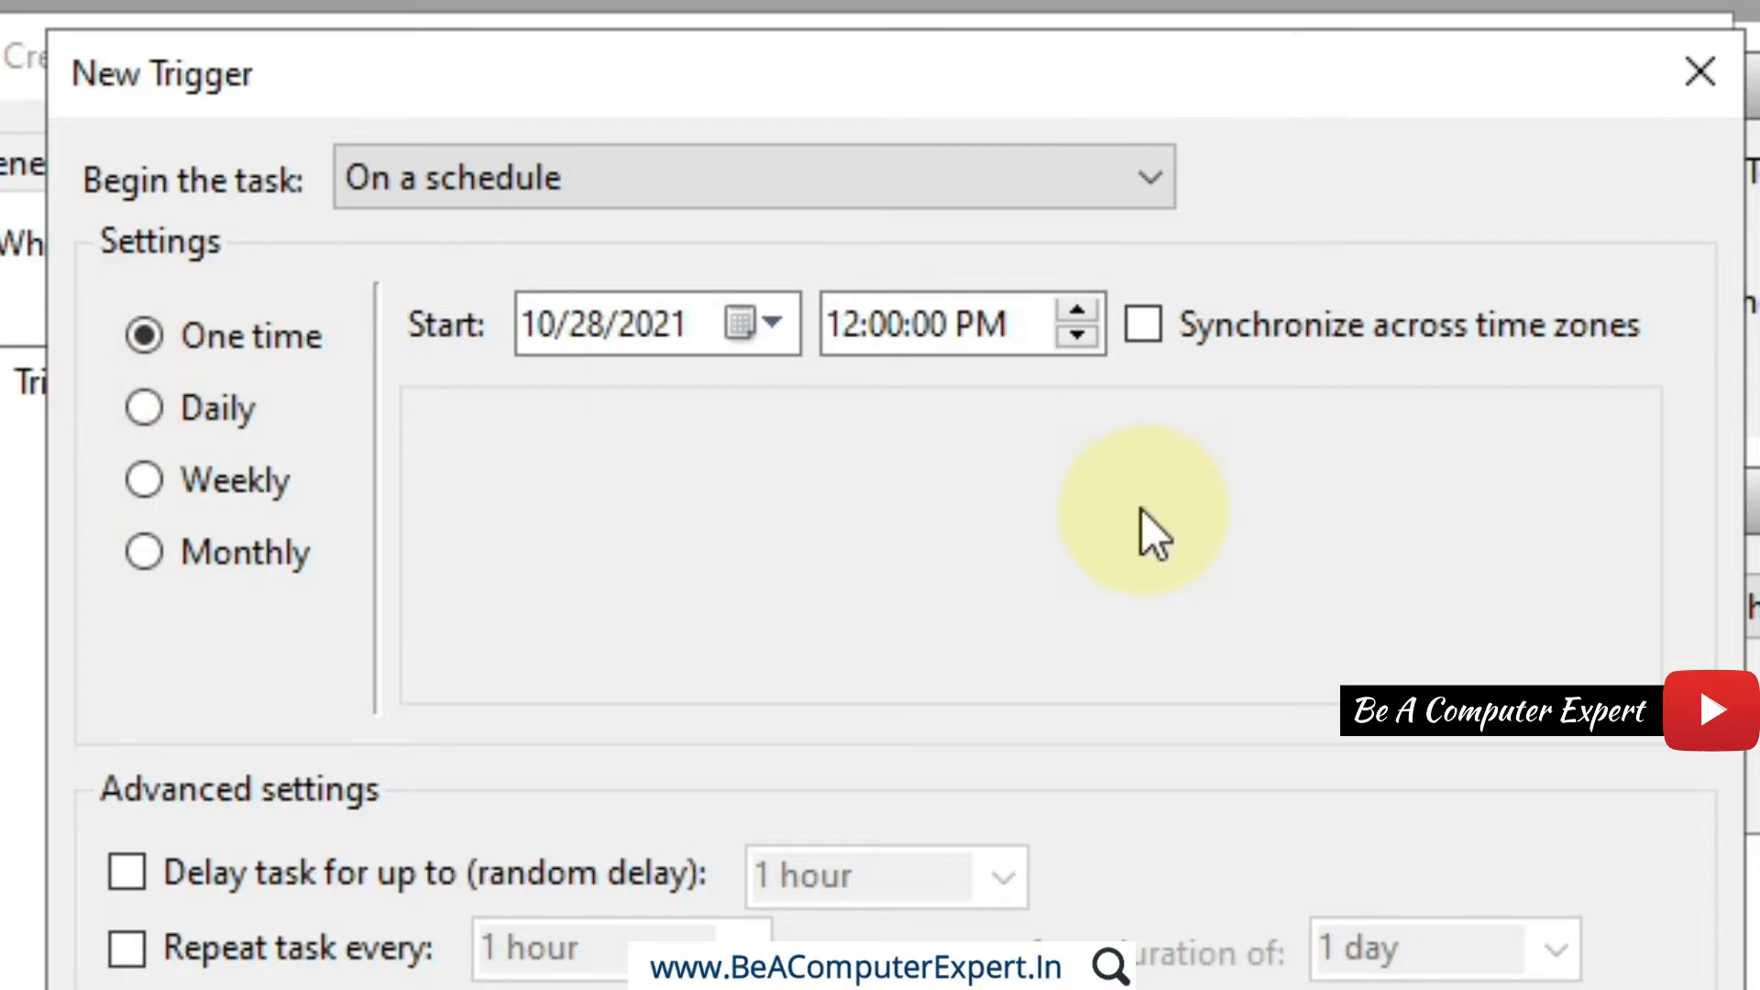
Set the trigger's start time to 11:46:00 PM and repeat the task every 1 hour for an indefinite duration.
click(857, 327)
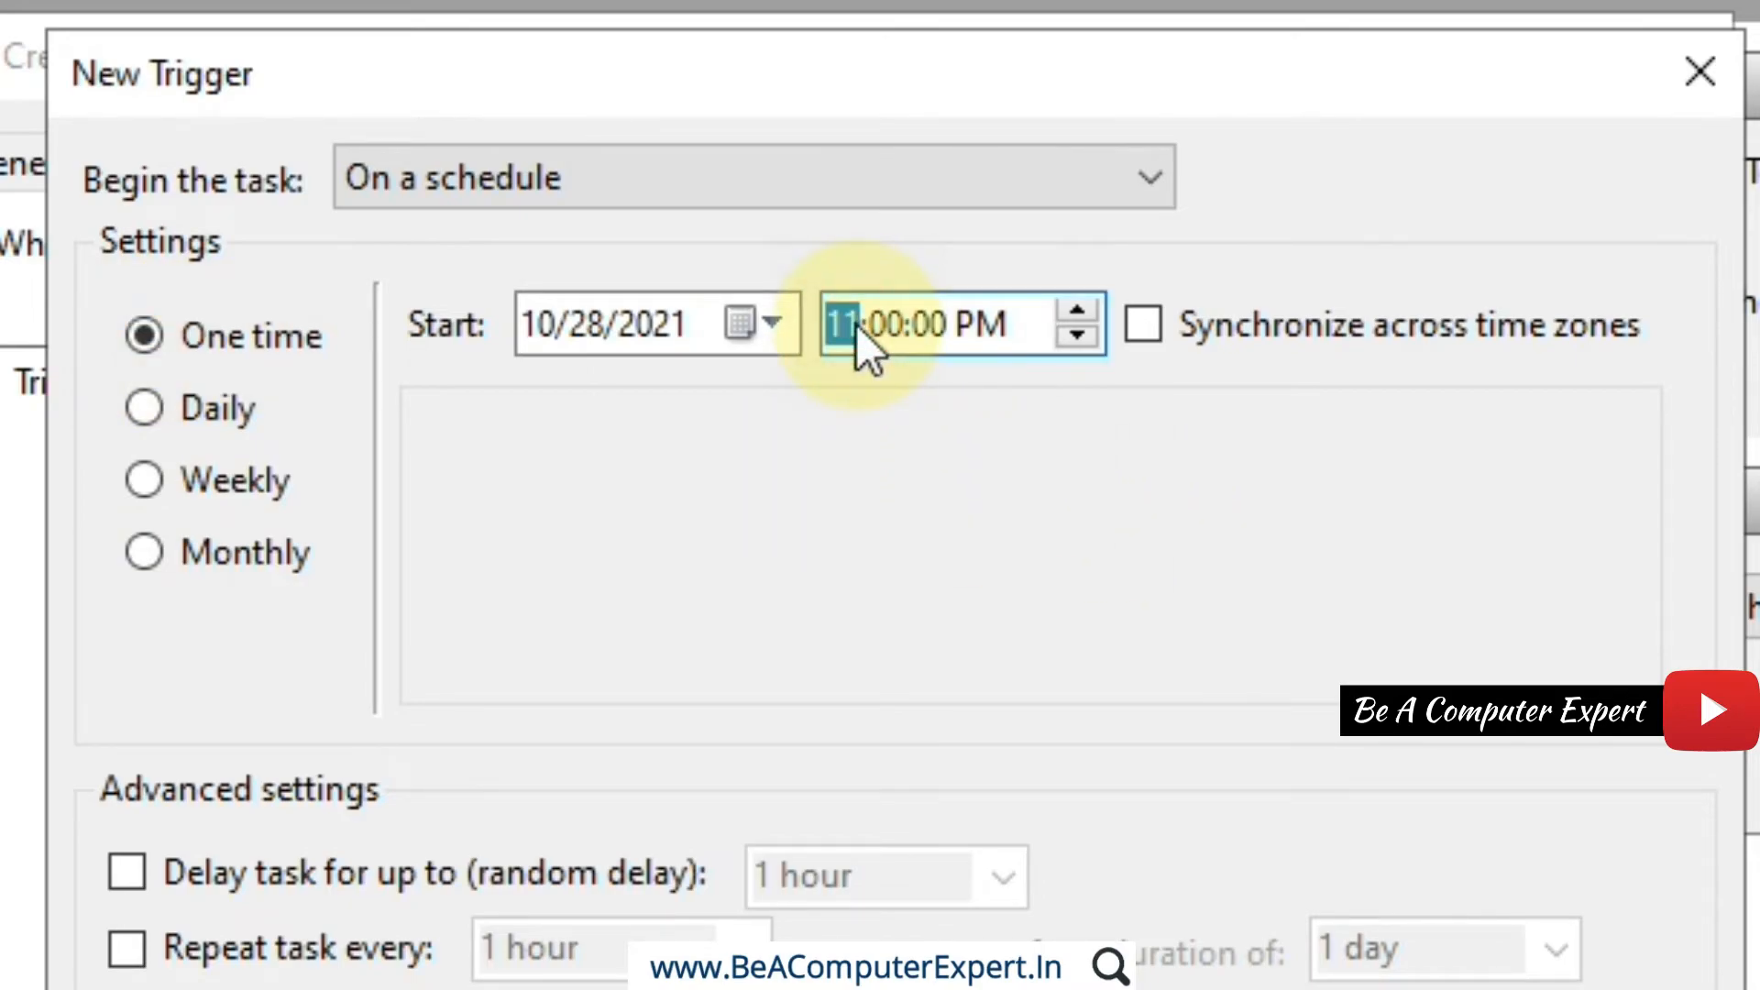
click(887, 328)
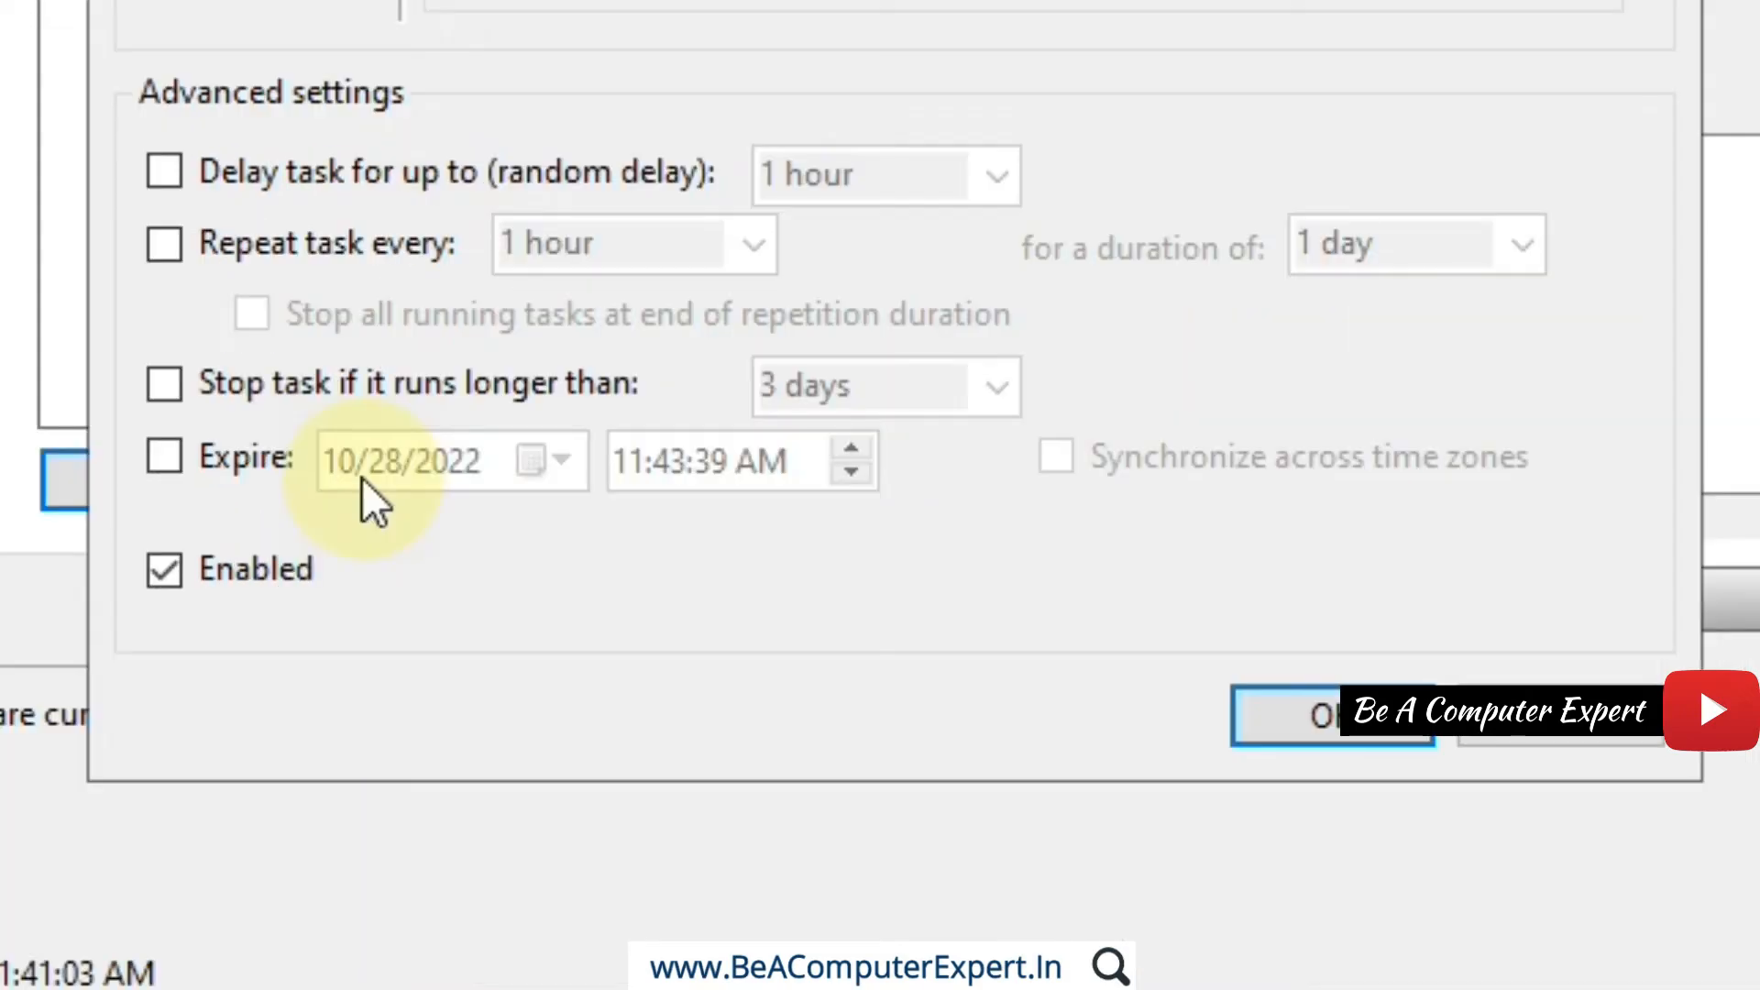
click(165, 244)
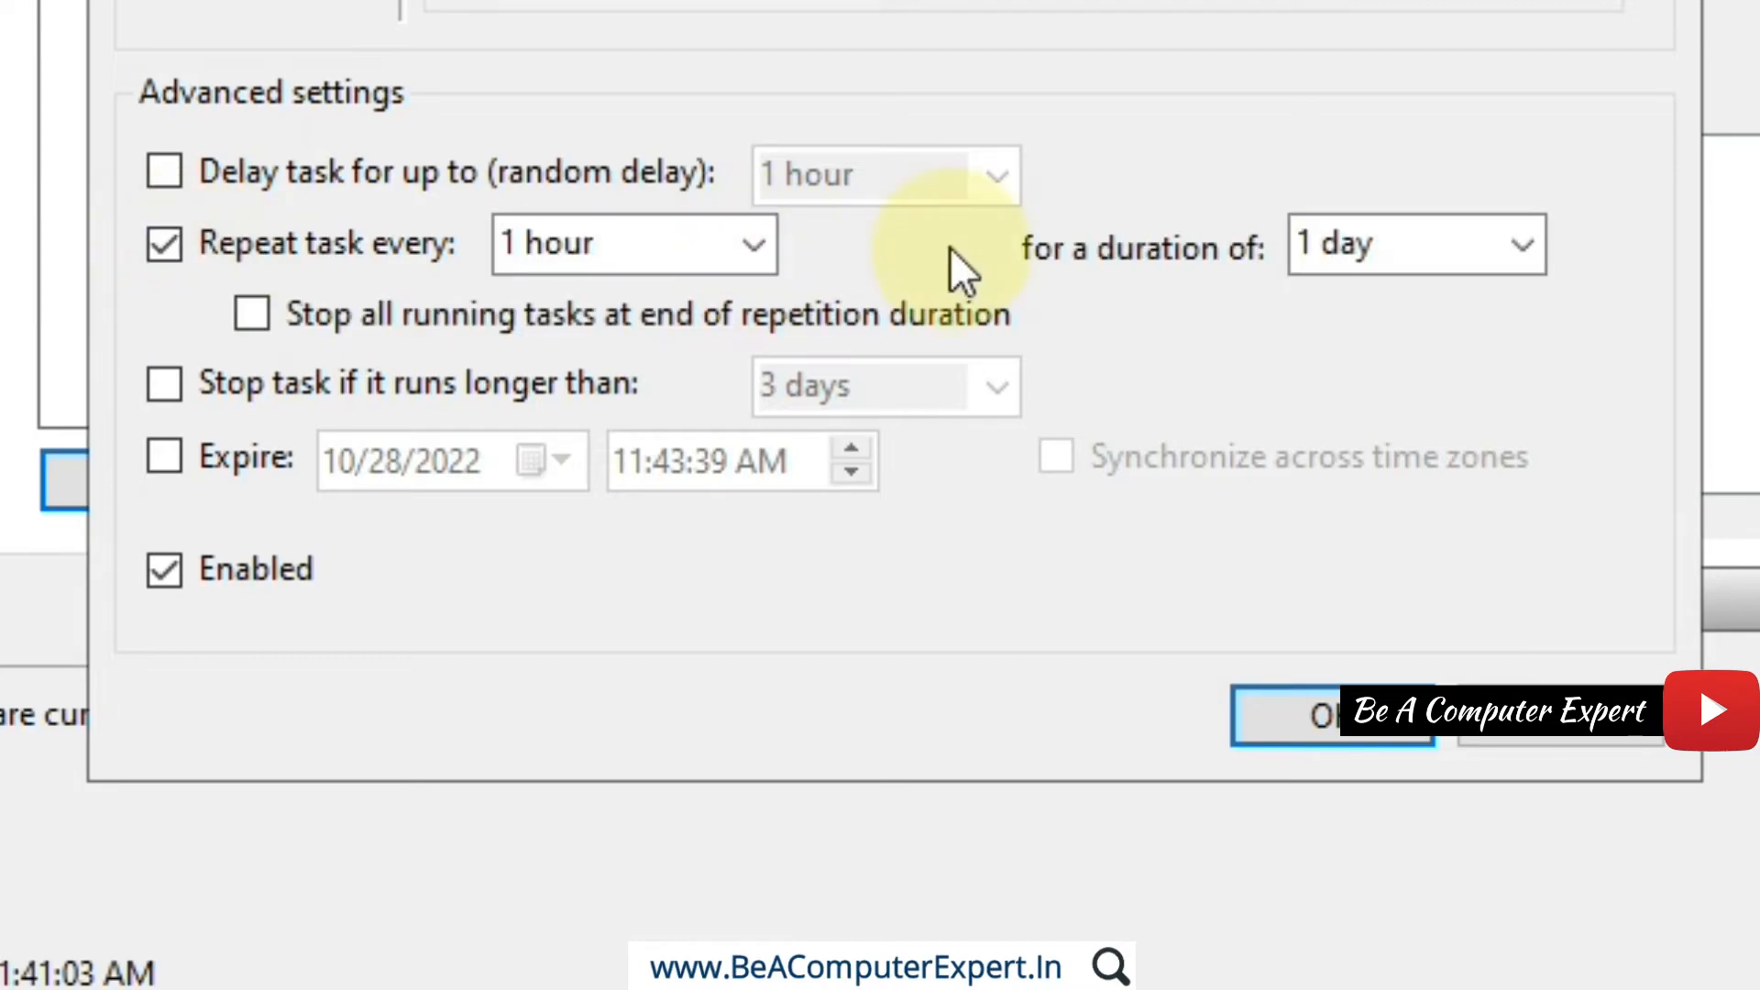
click(768, 247)
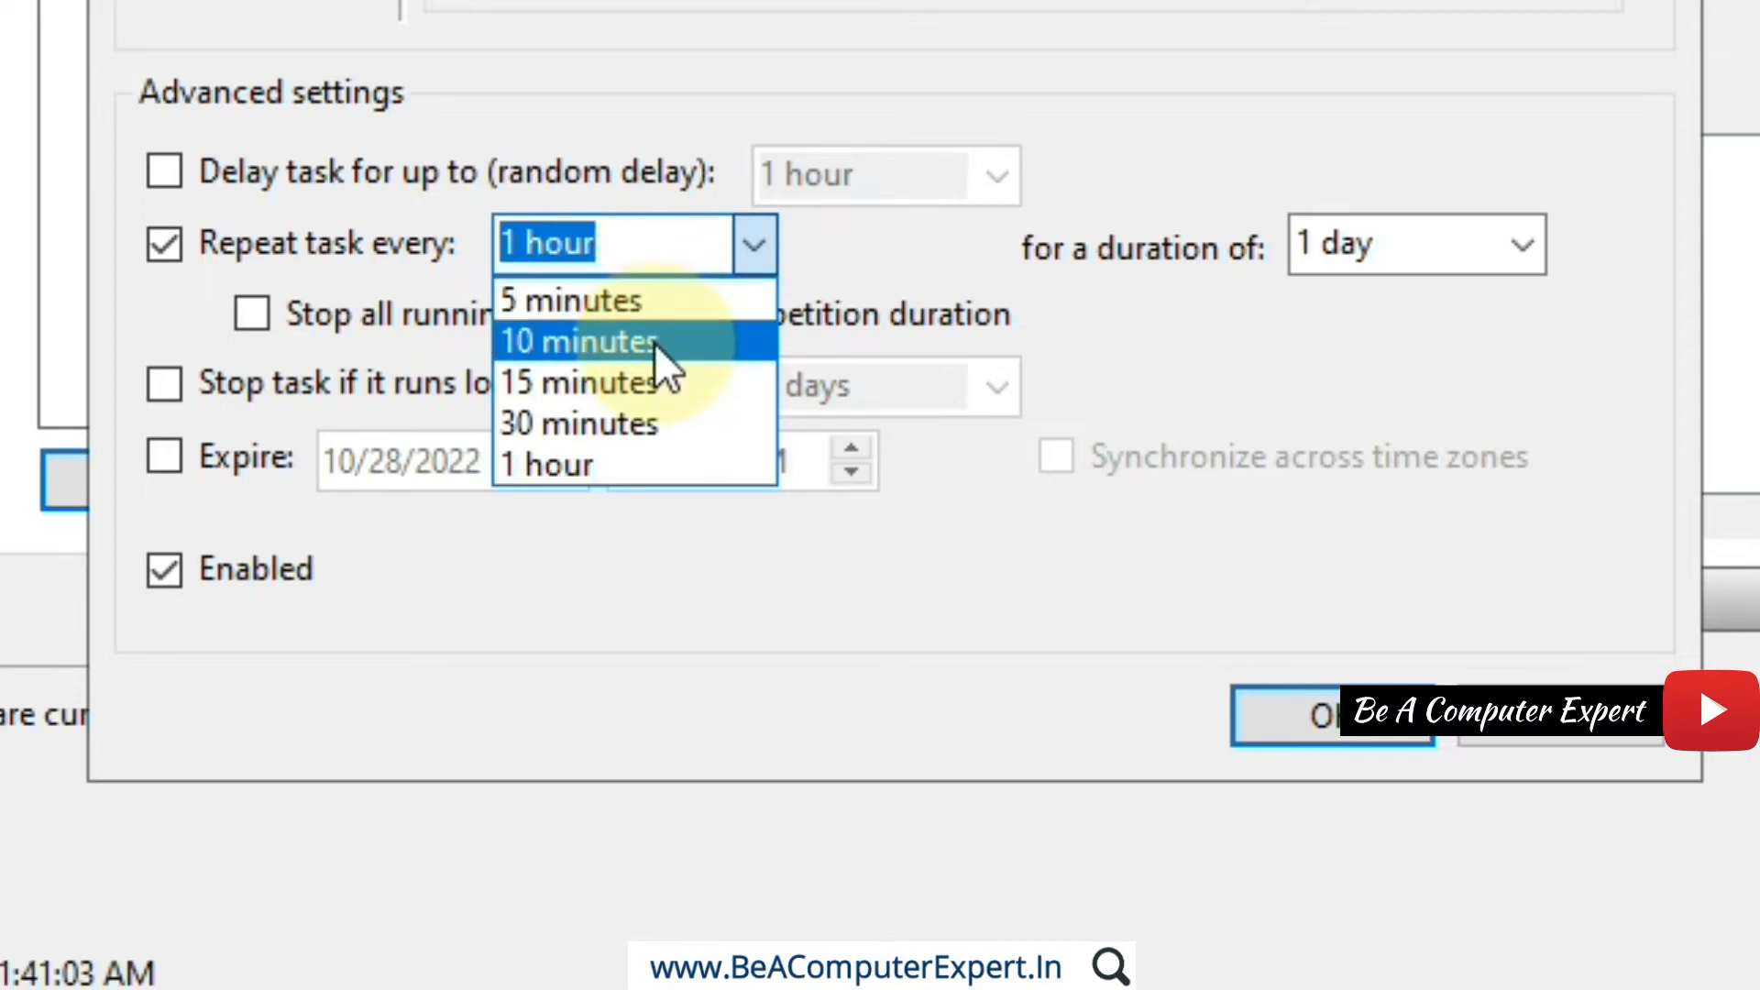
click(621, 463)
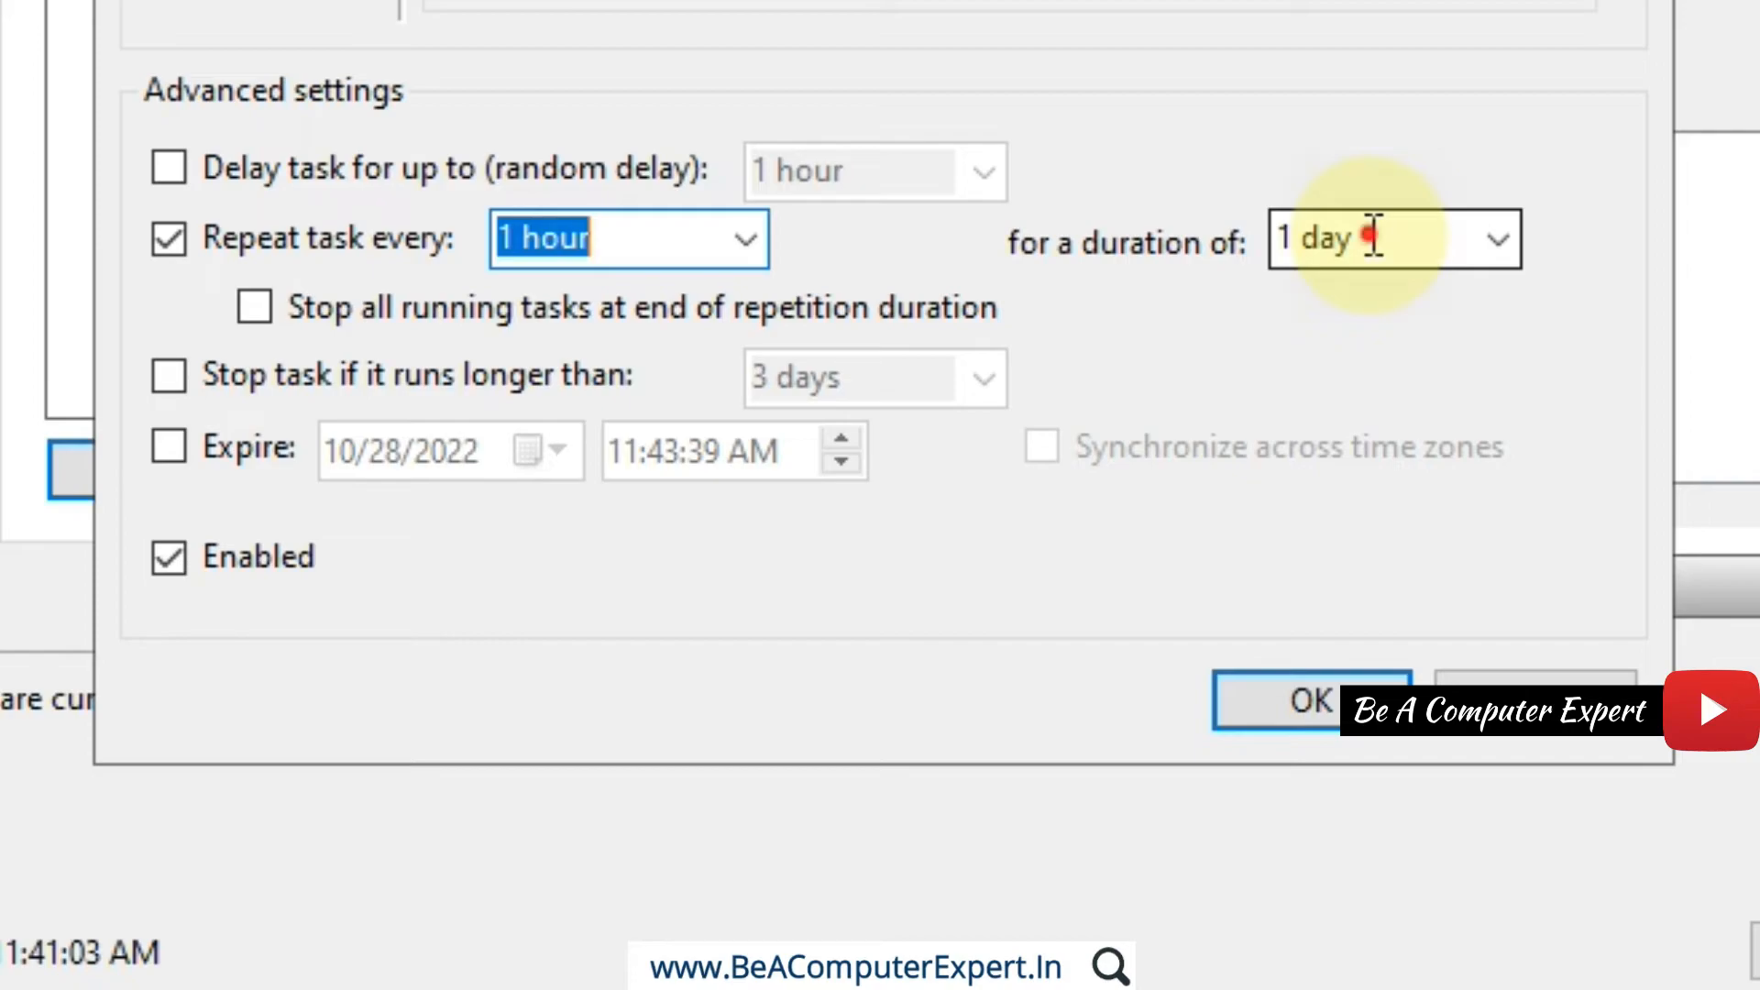
click(1373, 237)
click(1498, 243)
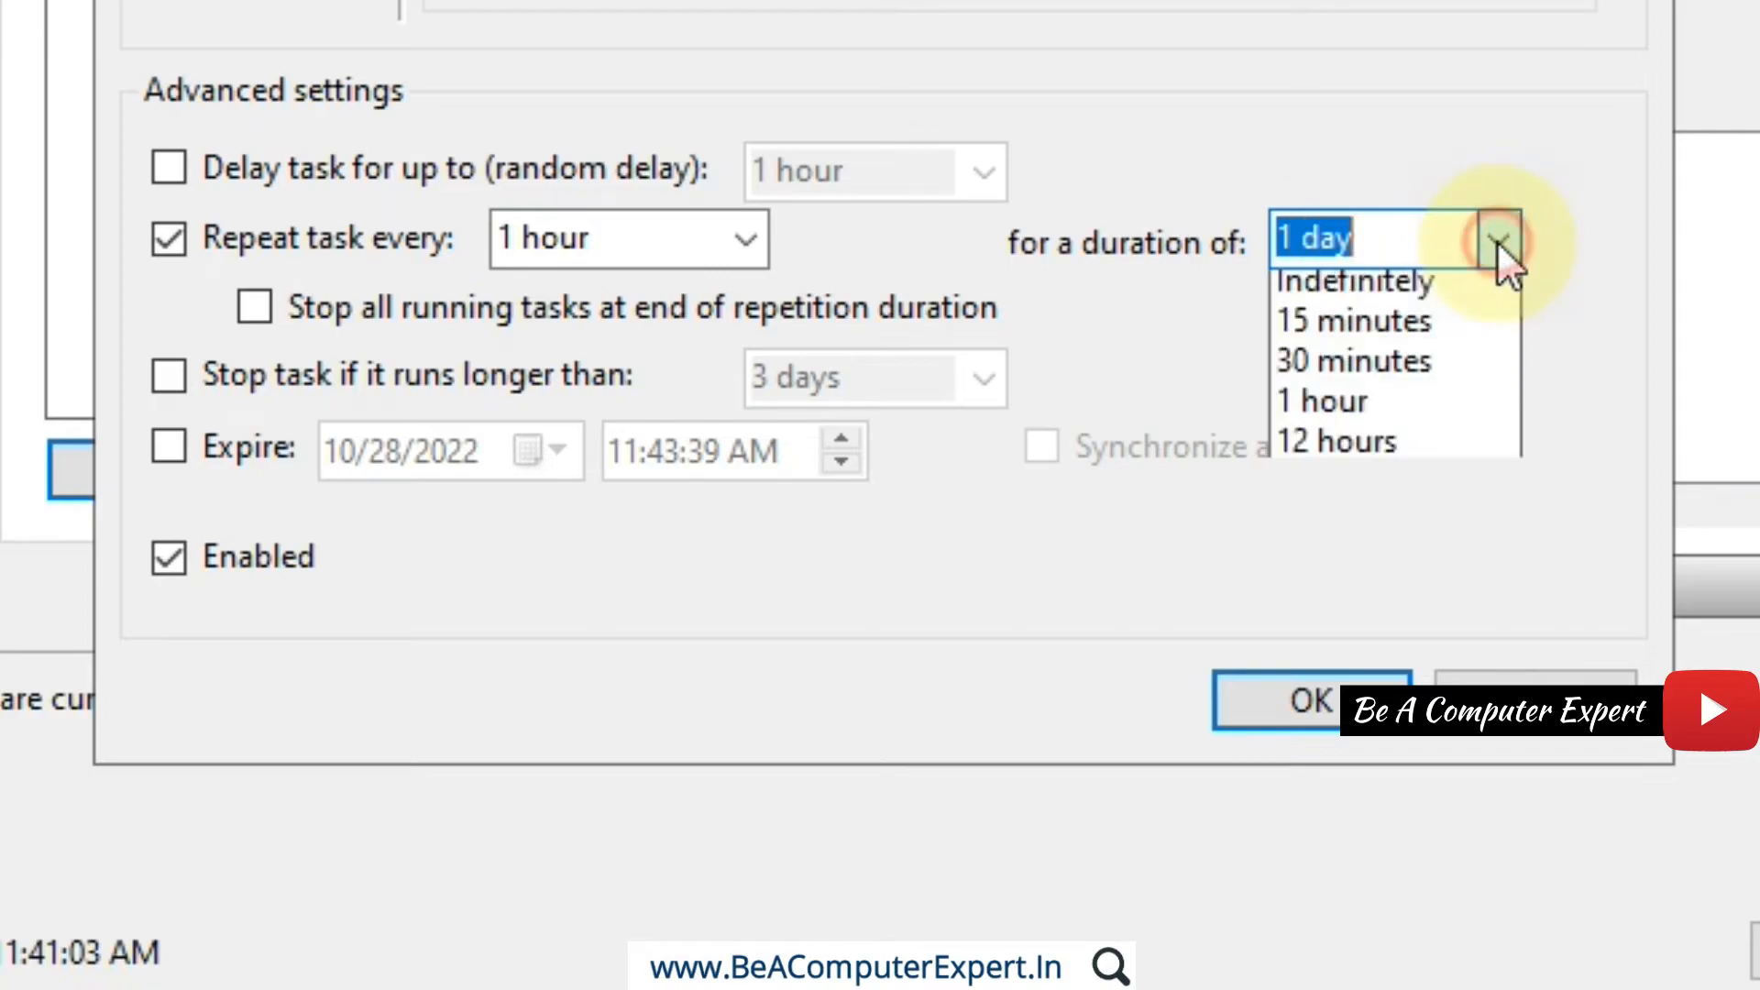
click(1377, 297)
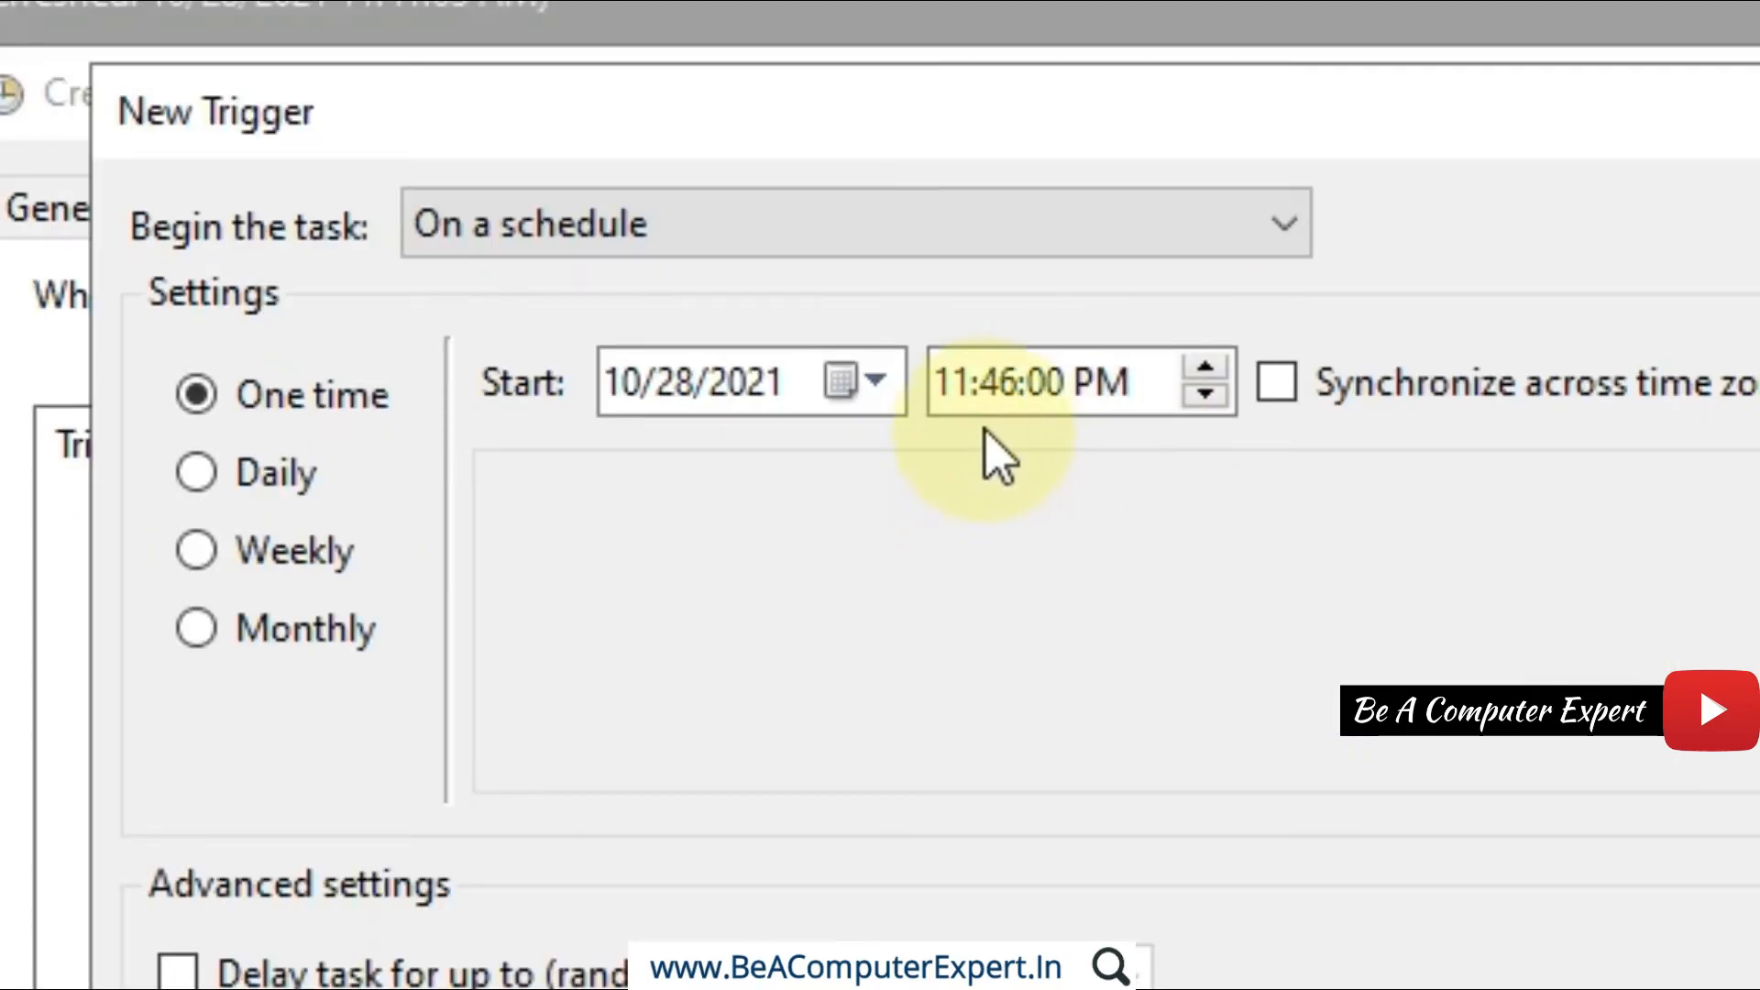
Set the trigger's start time to 12:00:00 PM and save the trigger.
click(1007, 382)
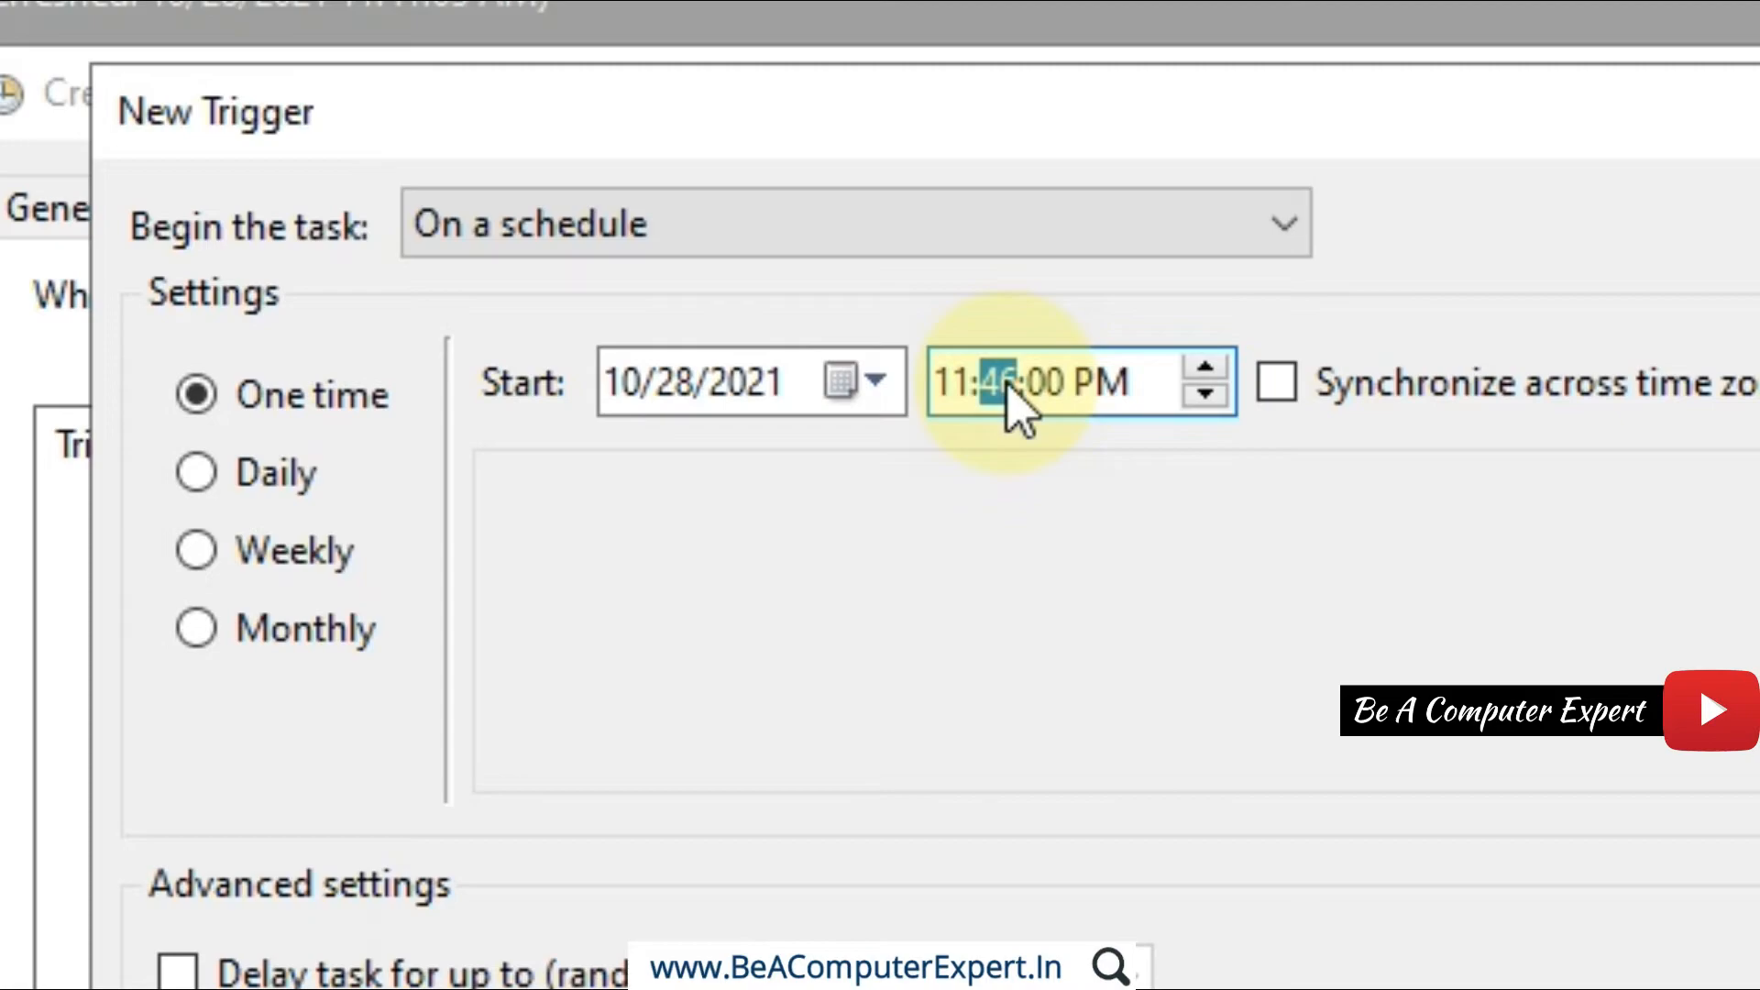
text(00)
key(Right)
key(Right)
key(Right)
text(12)
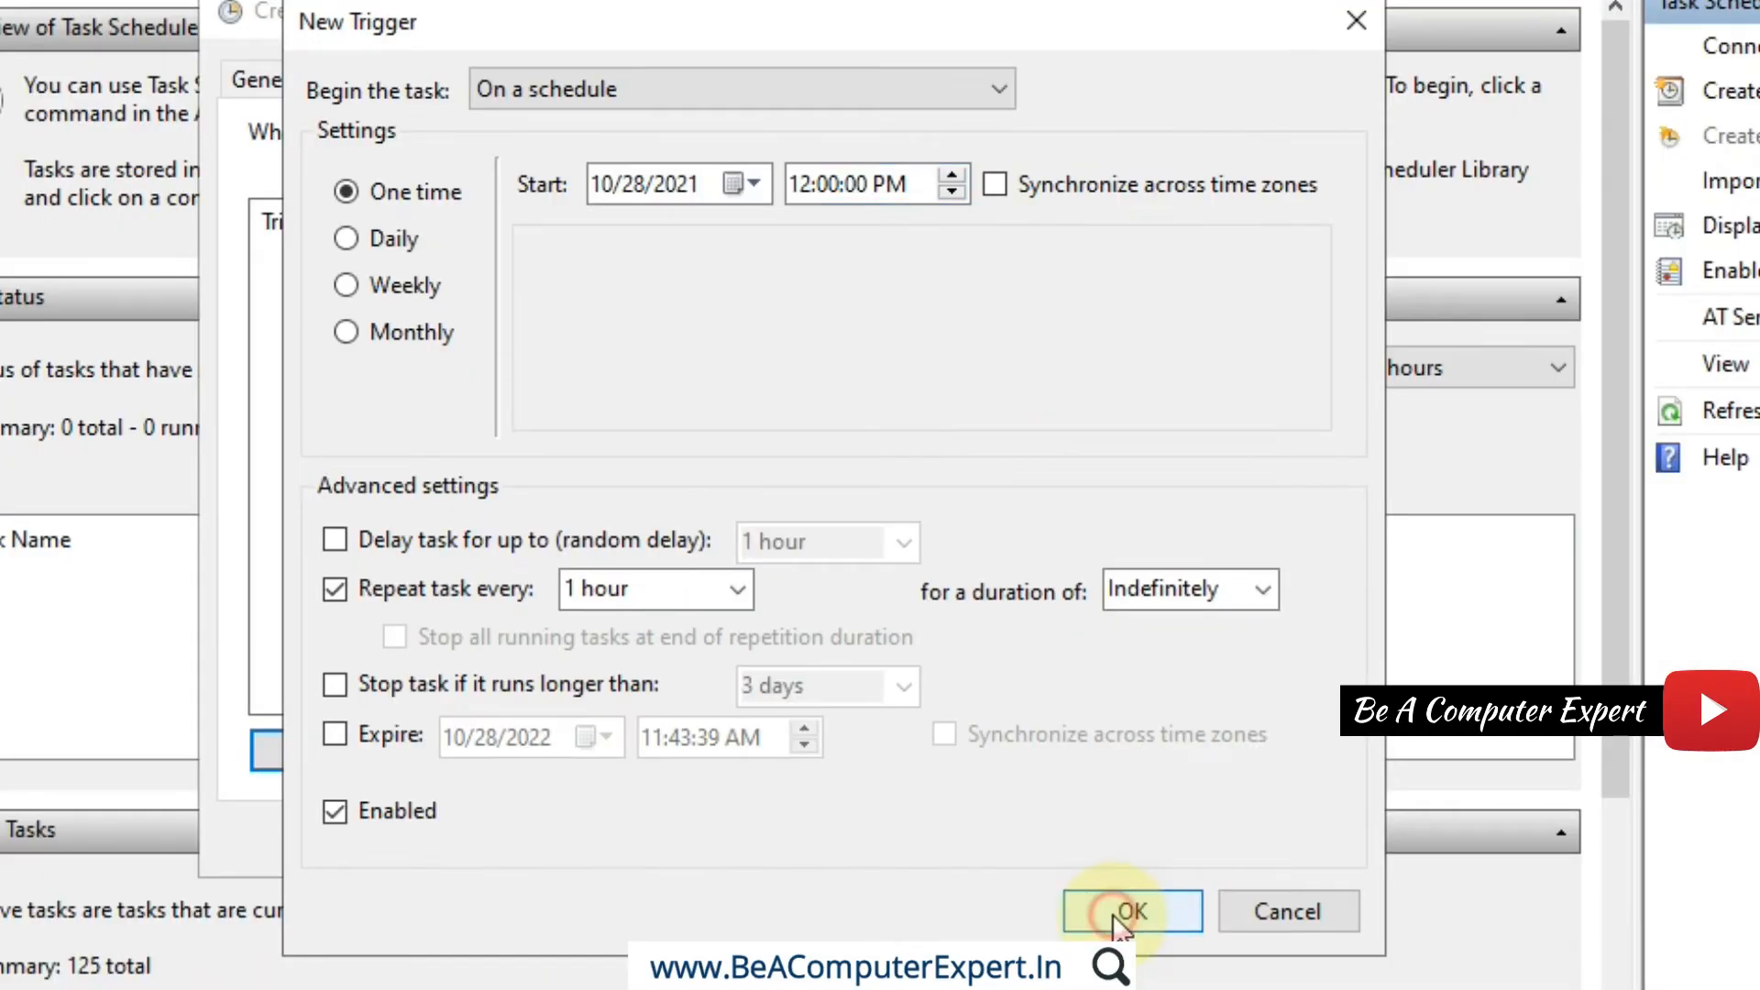
click(1130, 911)
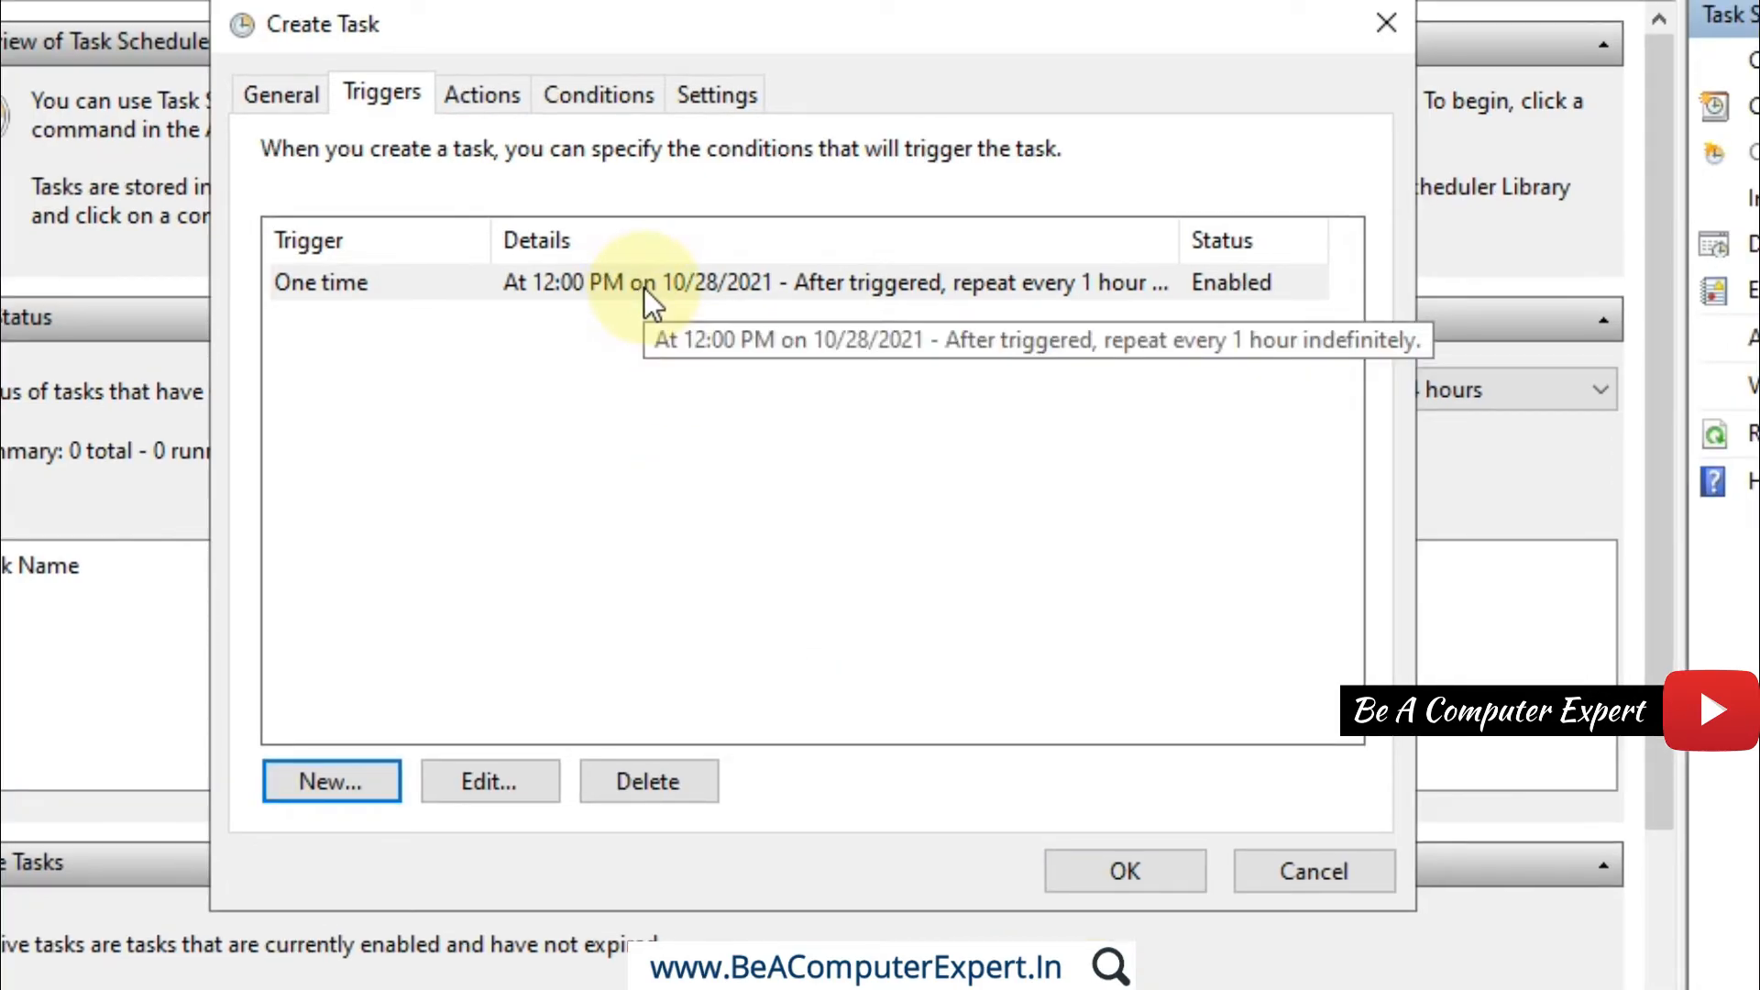
Reopen the One time trigger to review its schedule and repeat settings, and close it without changes.
click(643, 288)
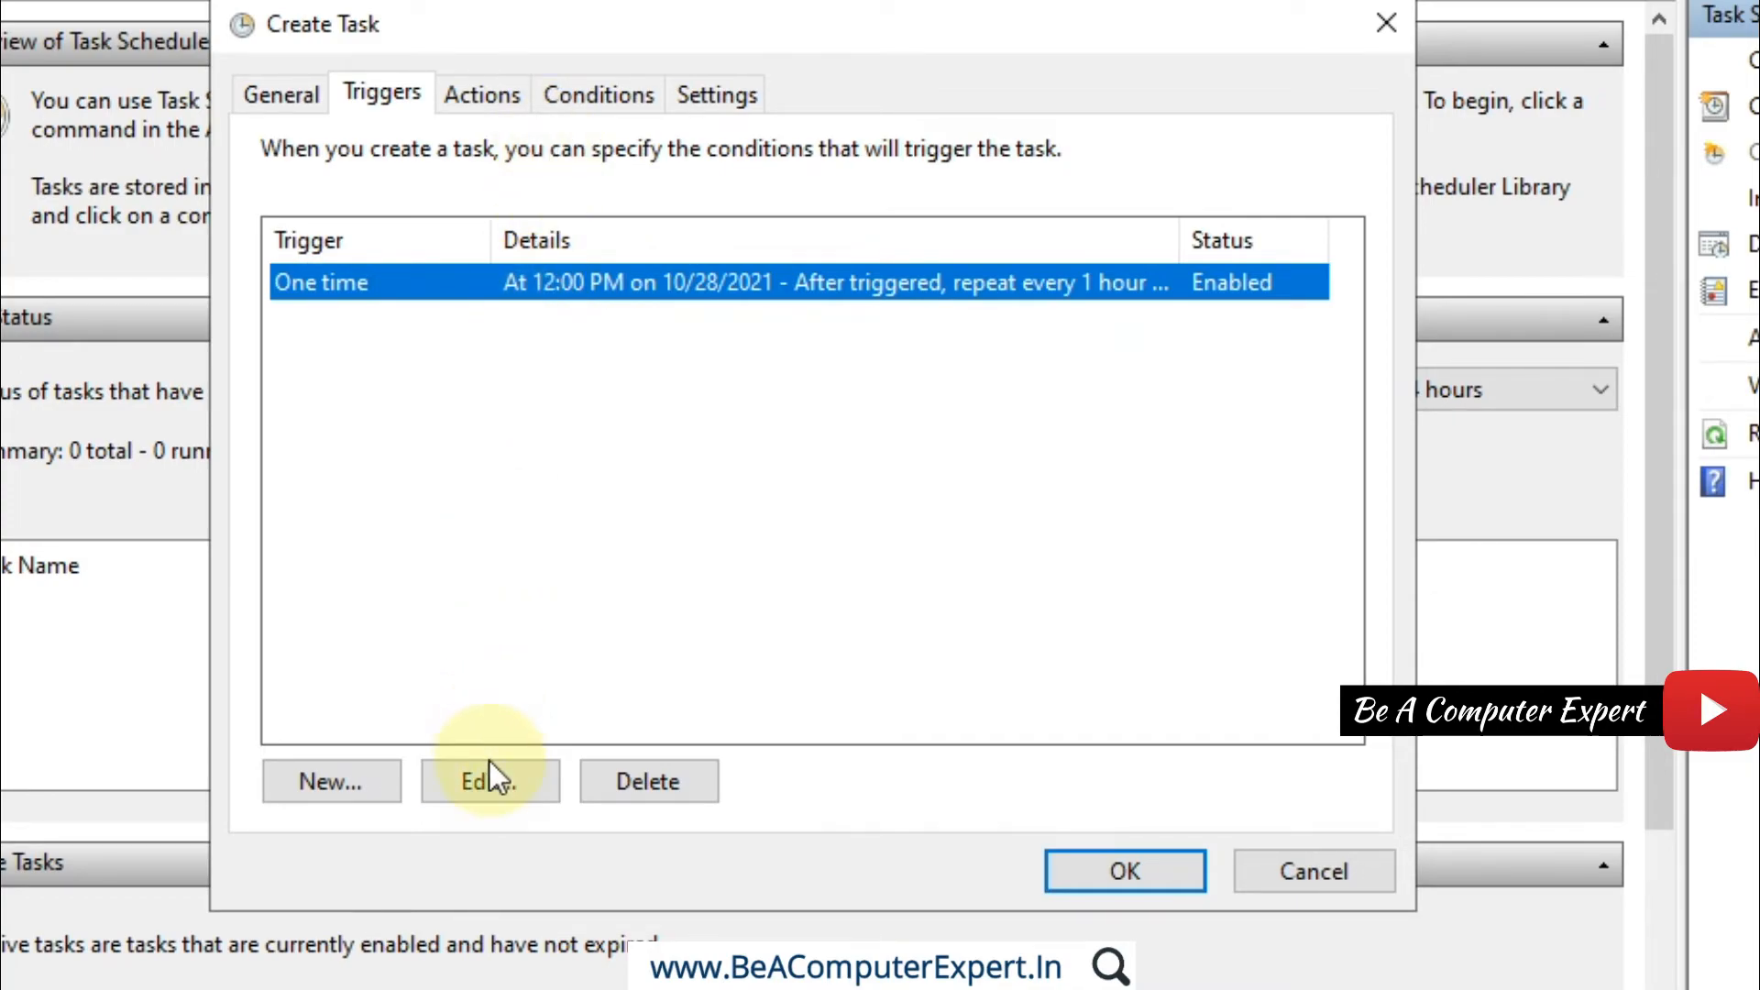
click(487, 790)
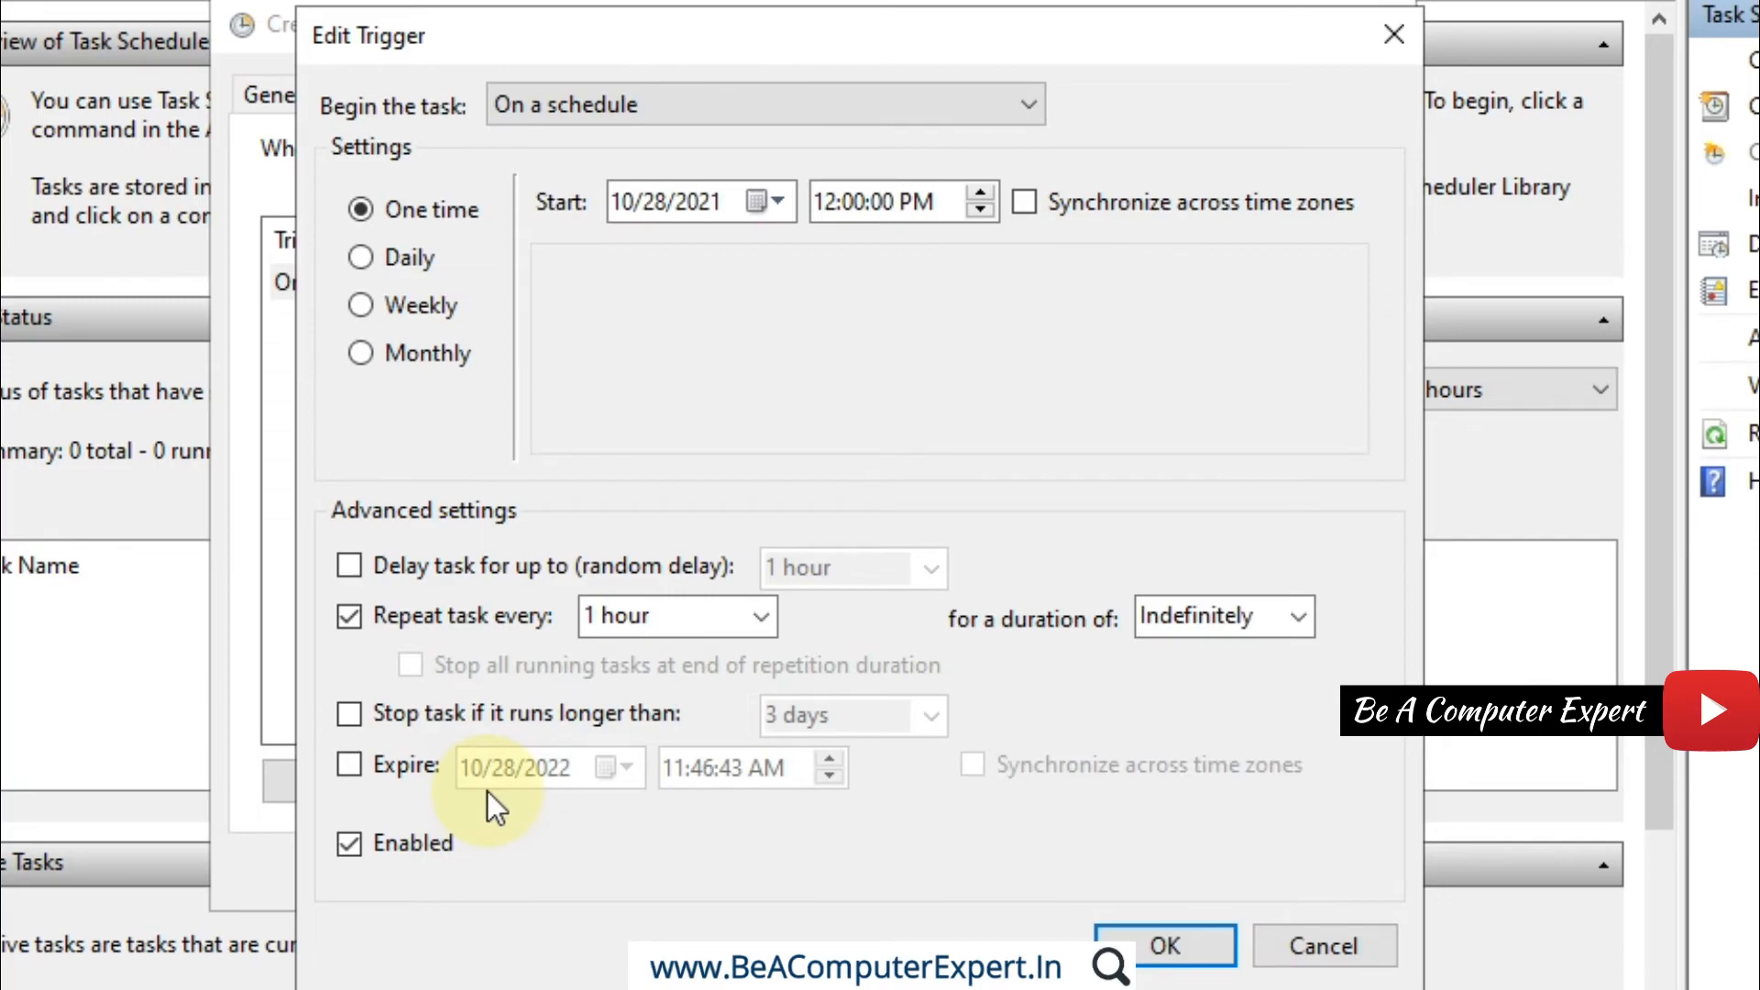
click(1195, 950)
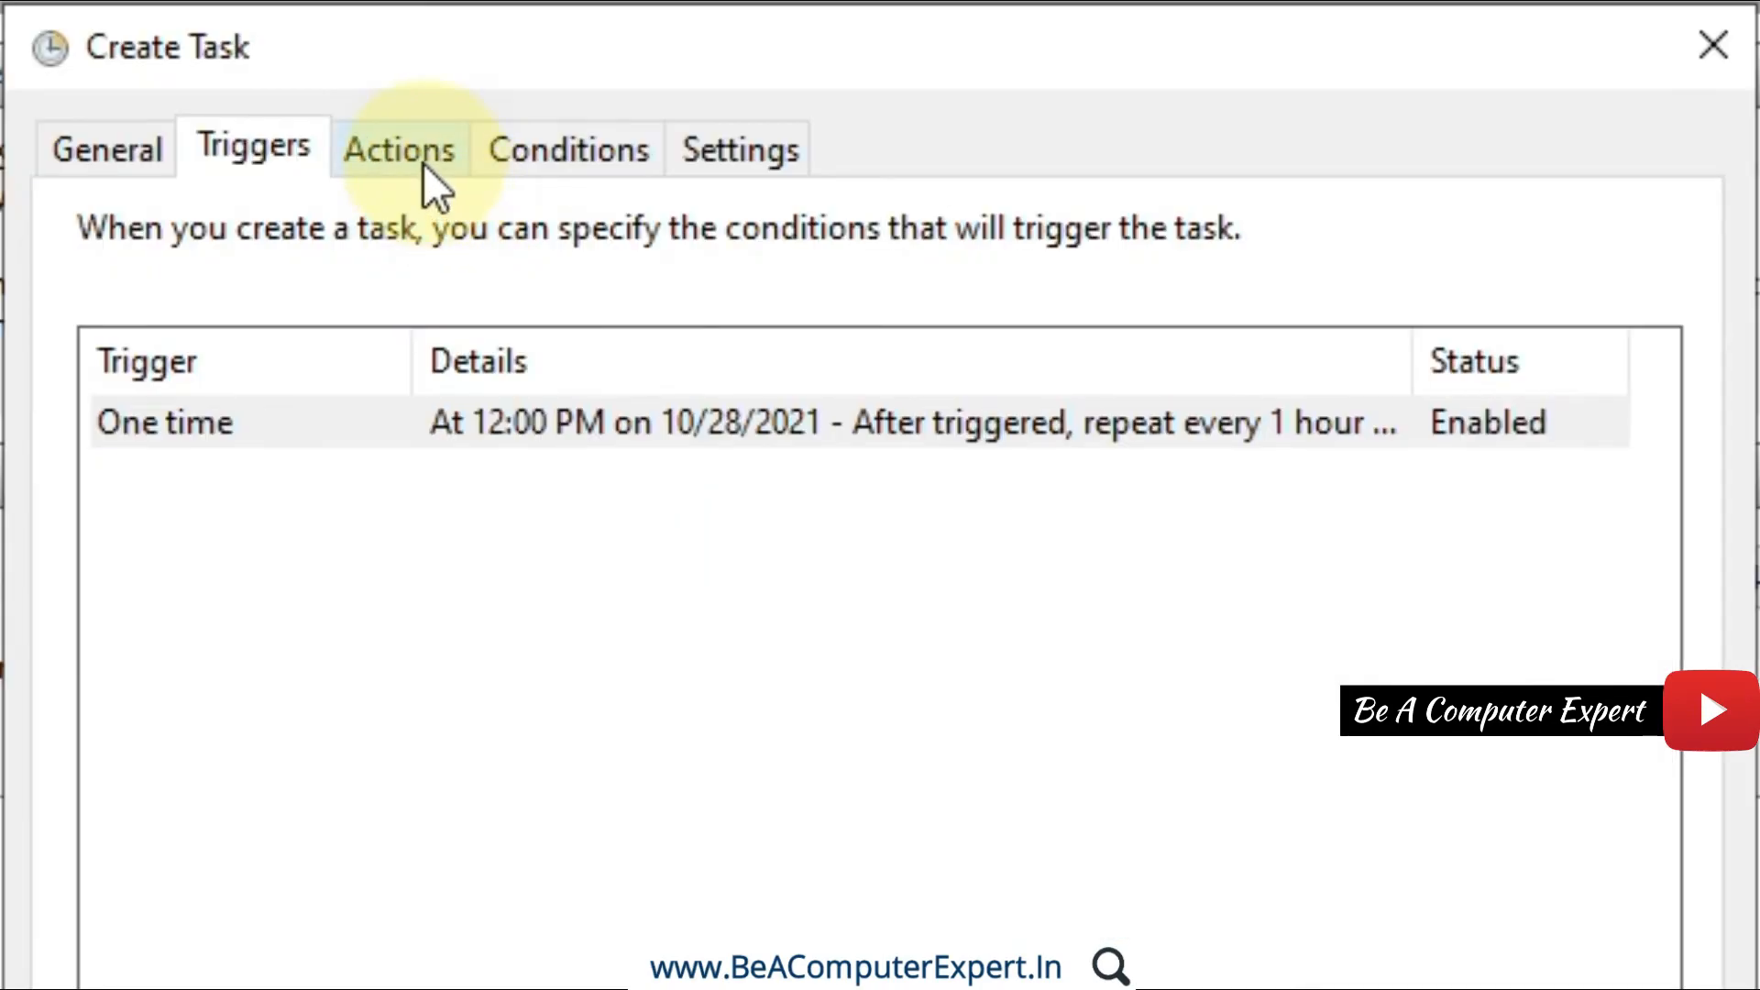
Add a Start a program action to the task that runs speaking clock.bat from the Desktop.
click(498, 105)
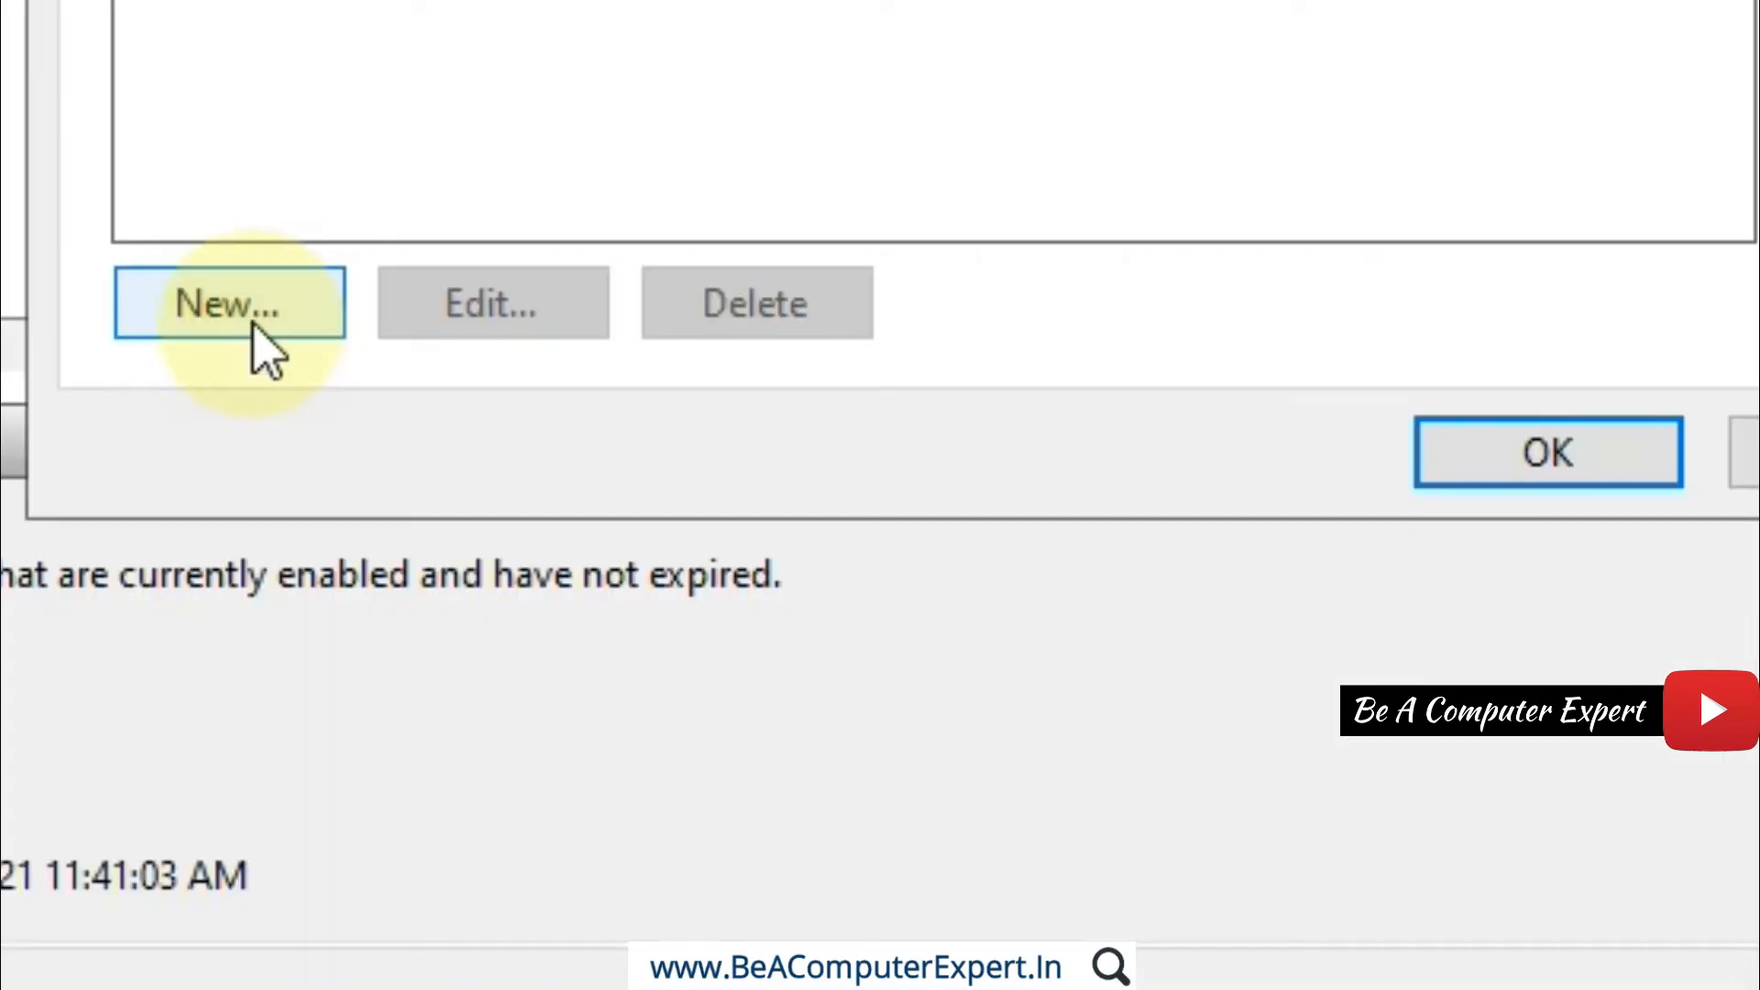
click(261, 323)
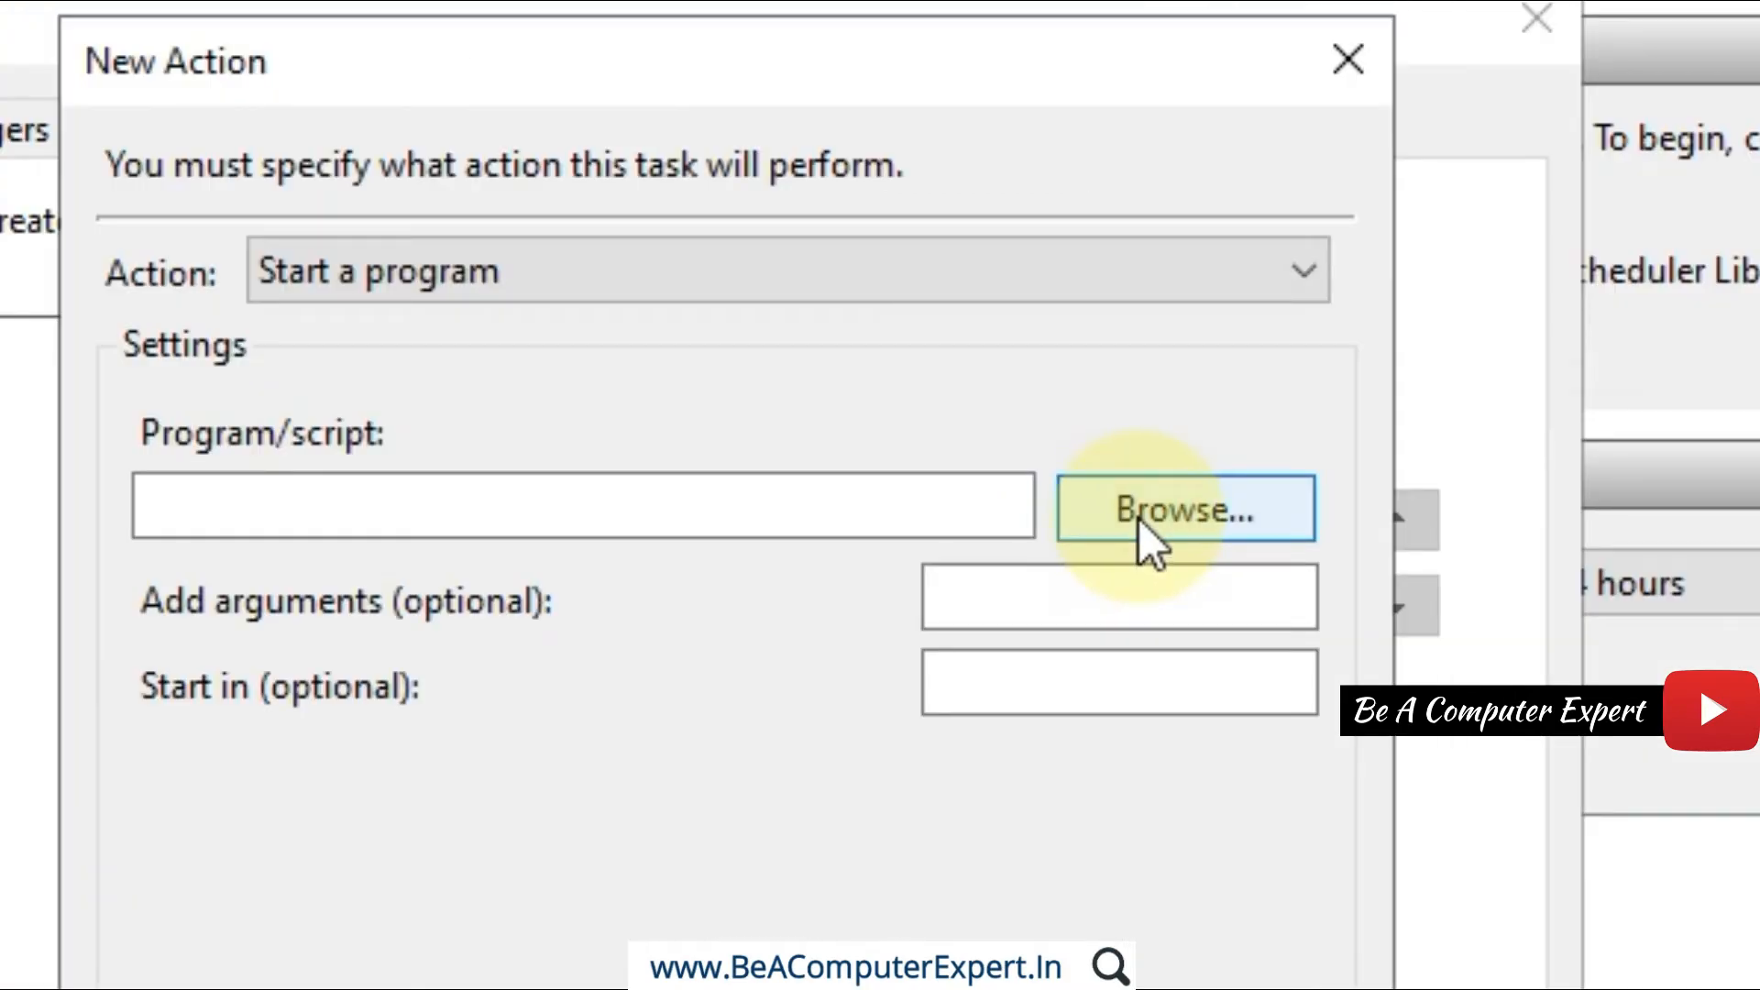
click(1140, 523)
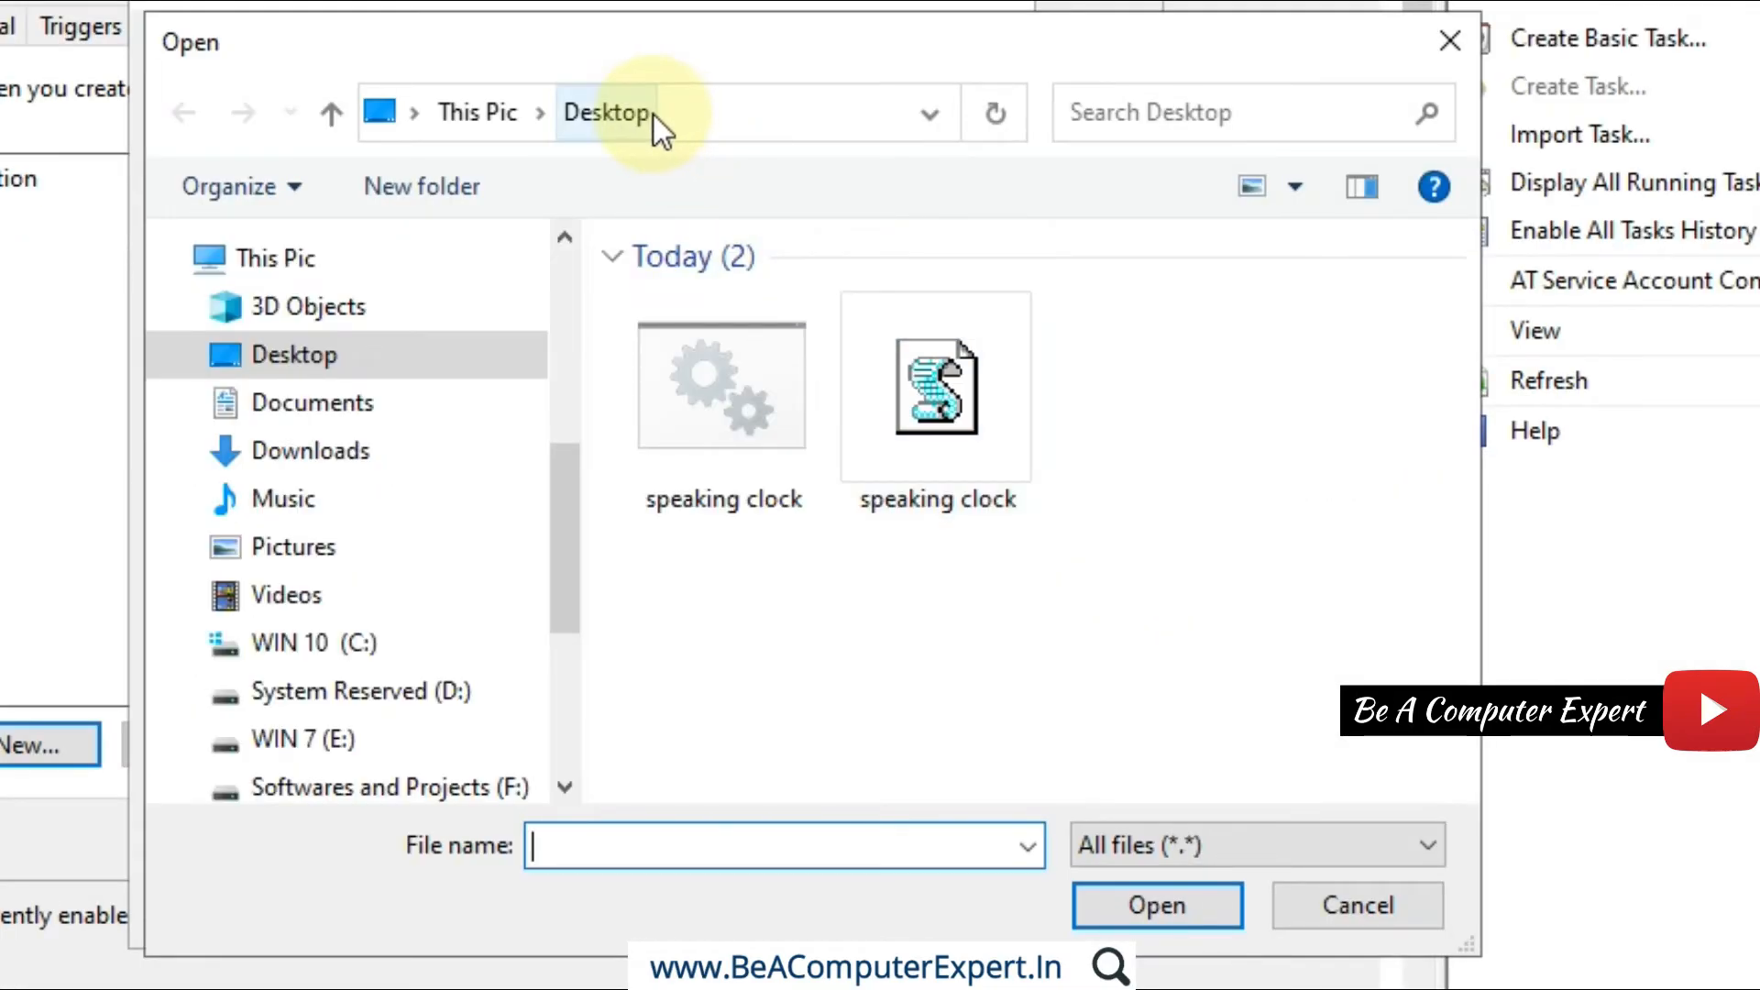
click(735, 389)
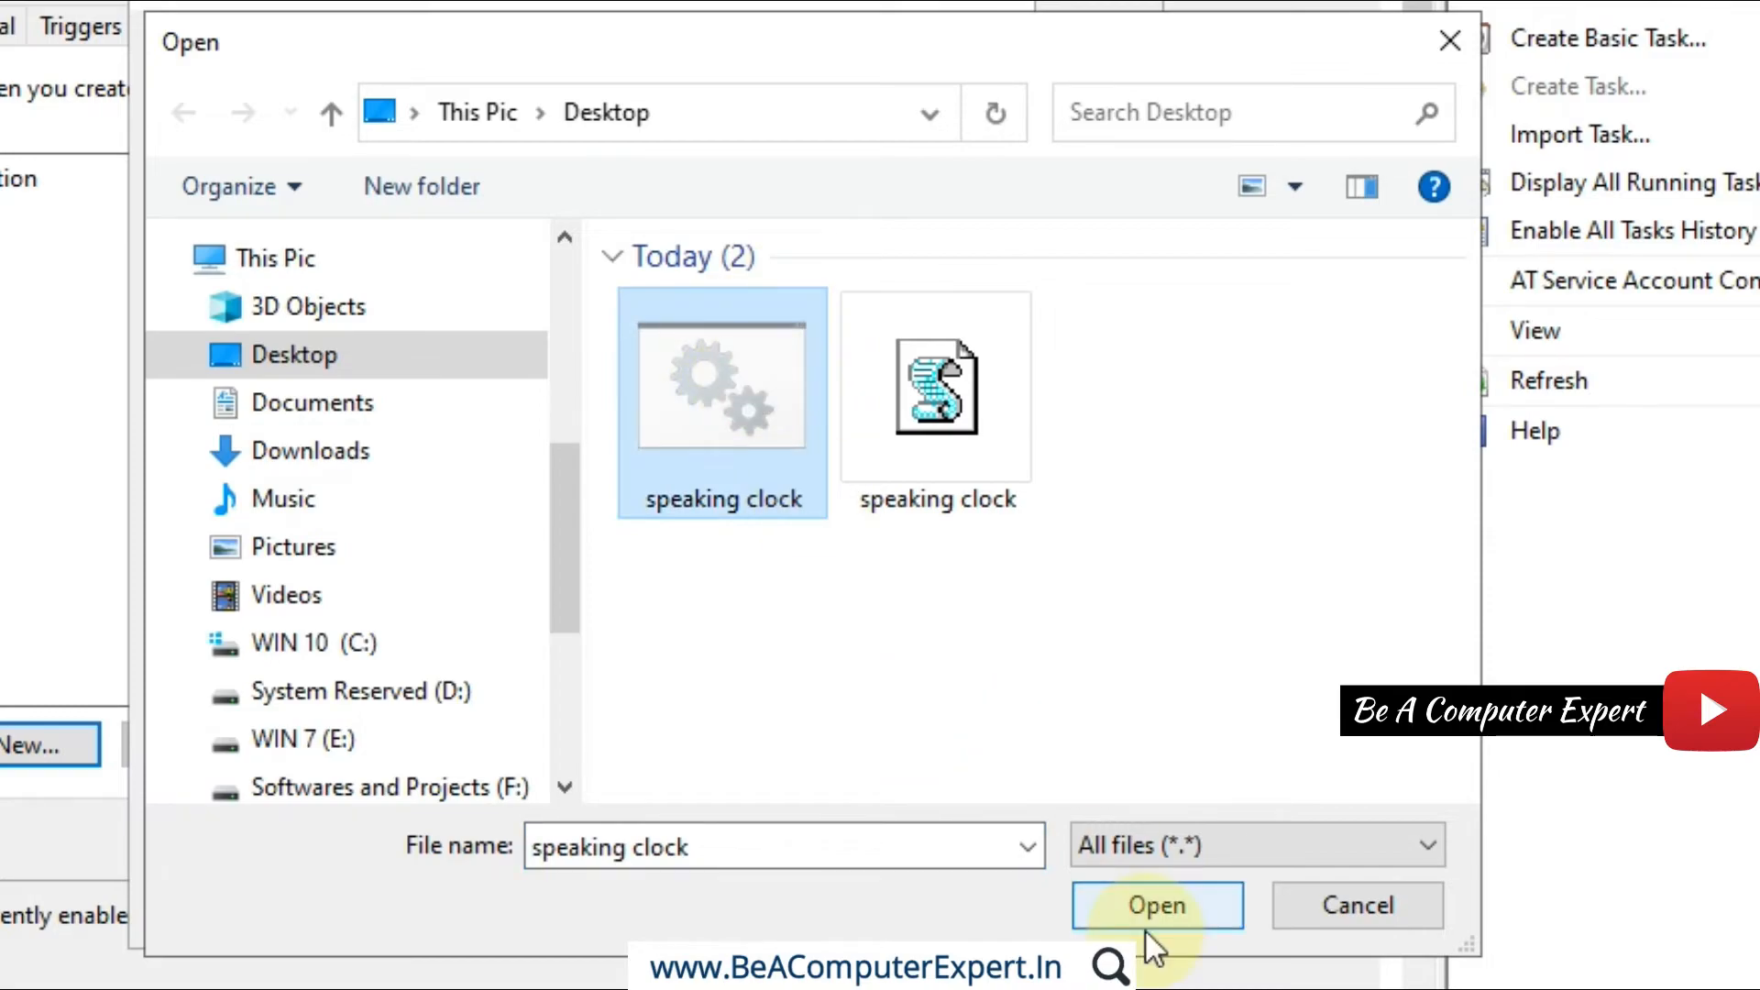
click(915, 486)
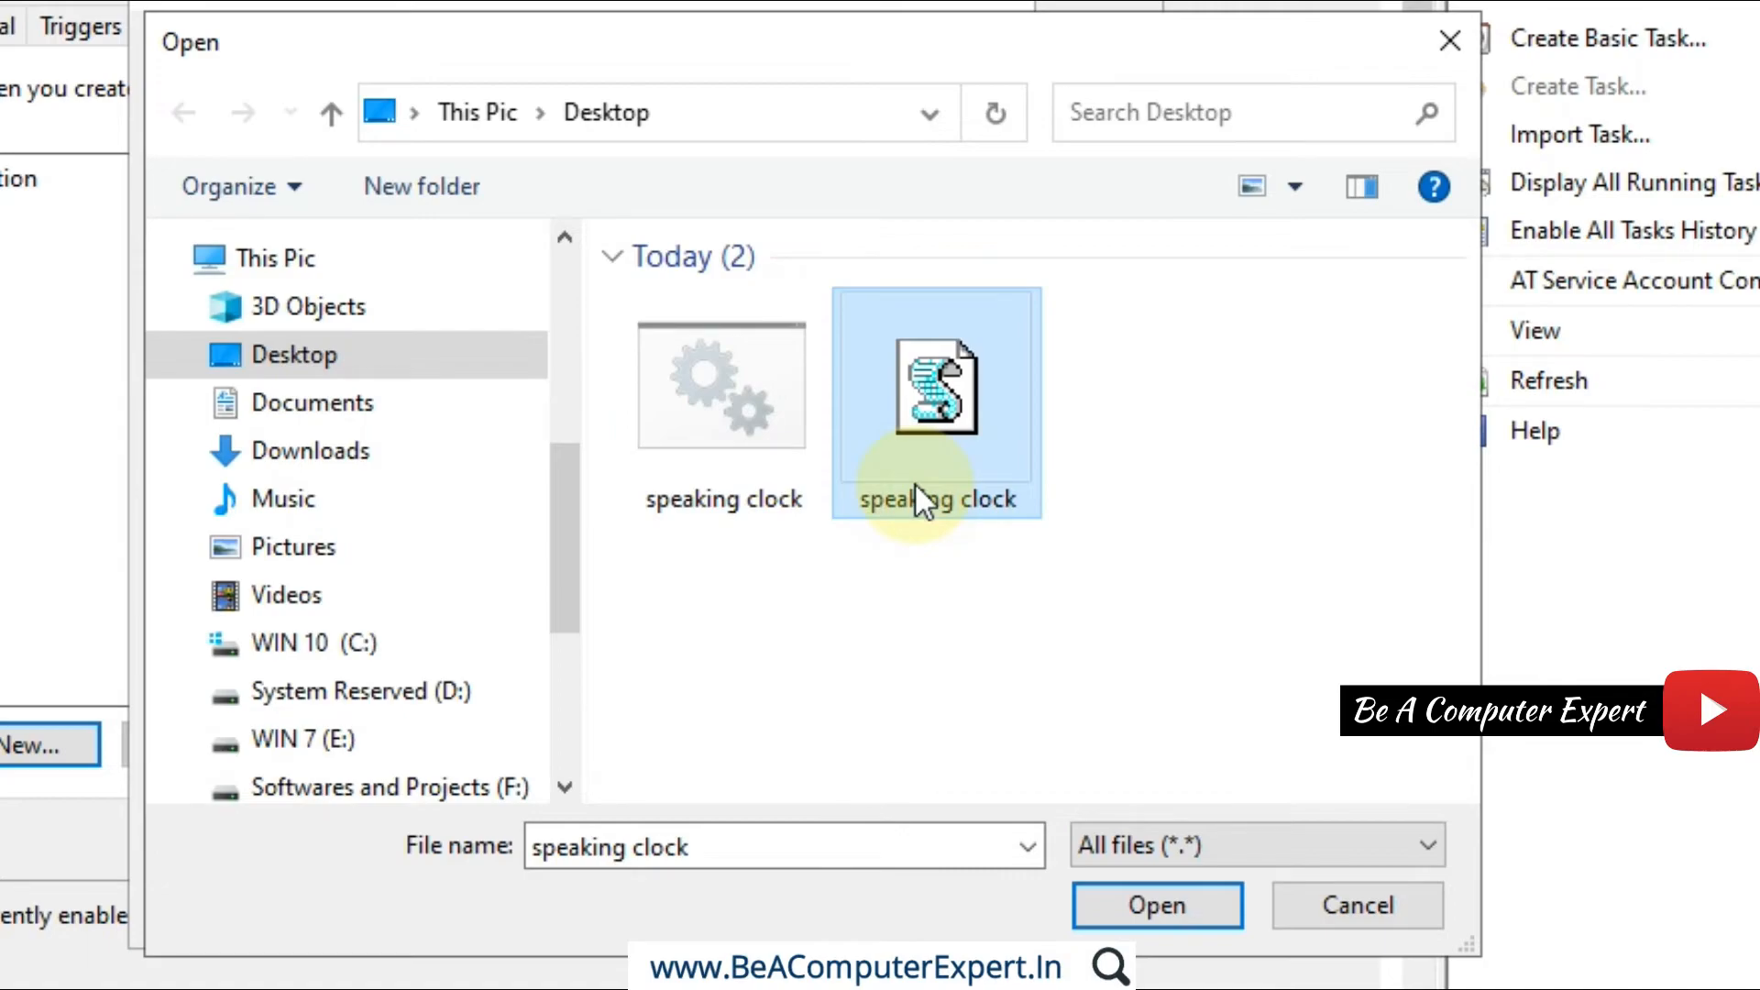
click(762, 442)
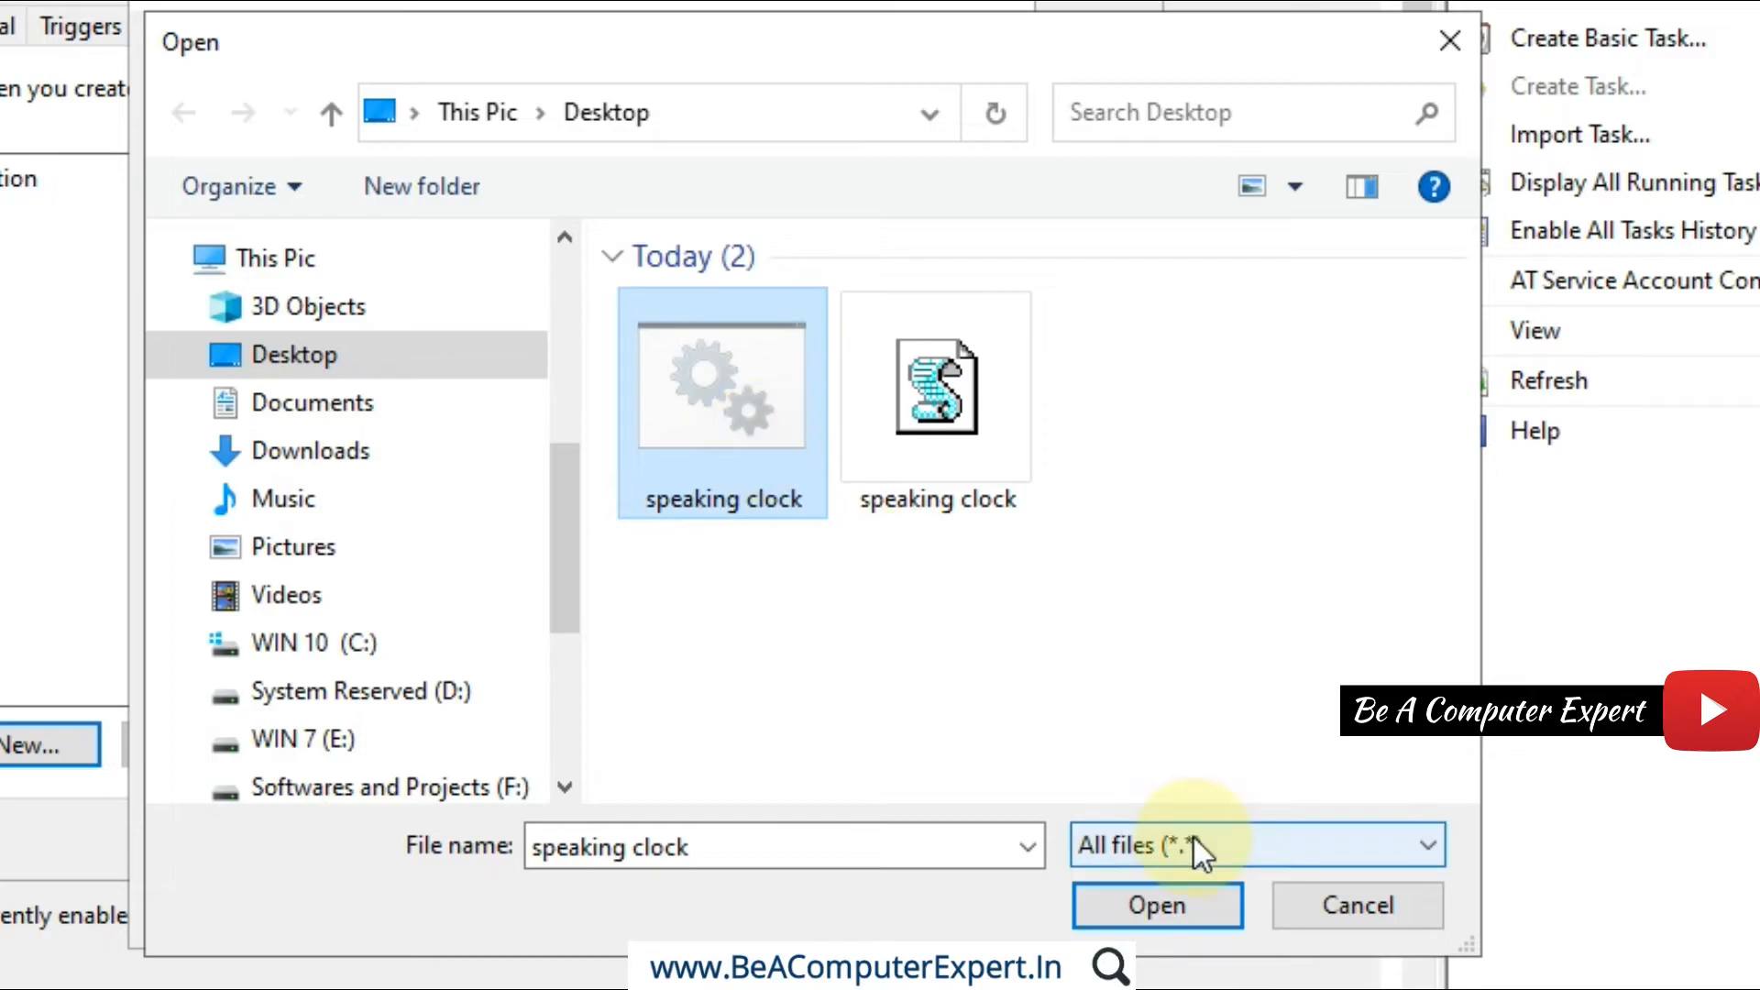
click(1164, 916)
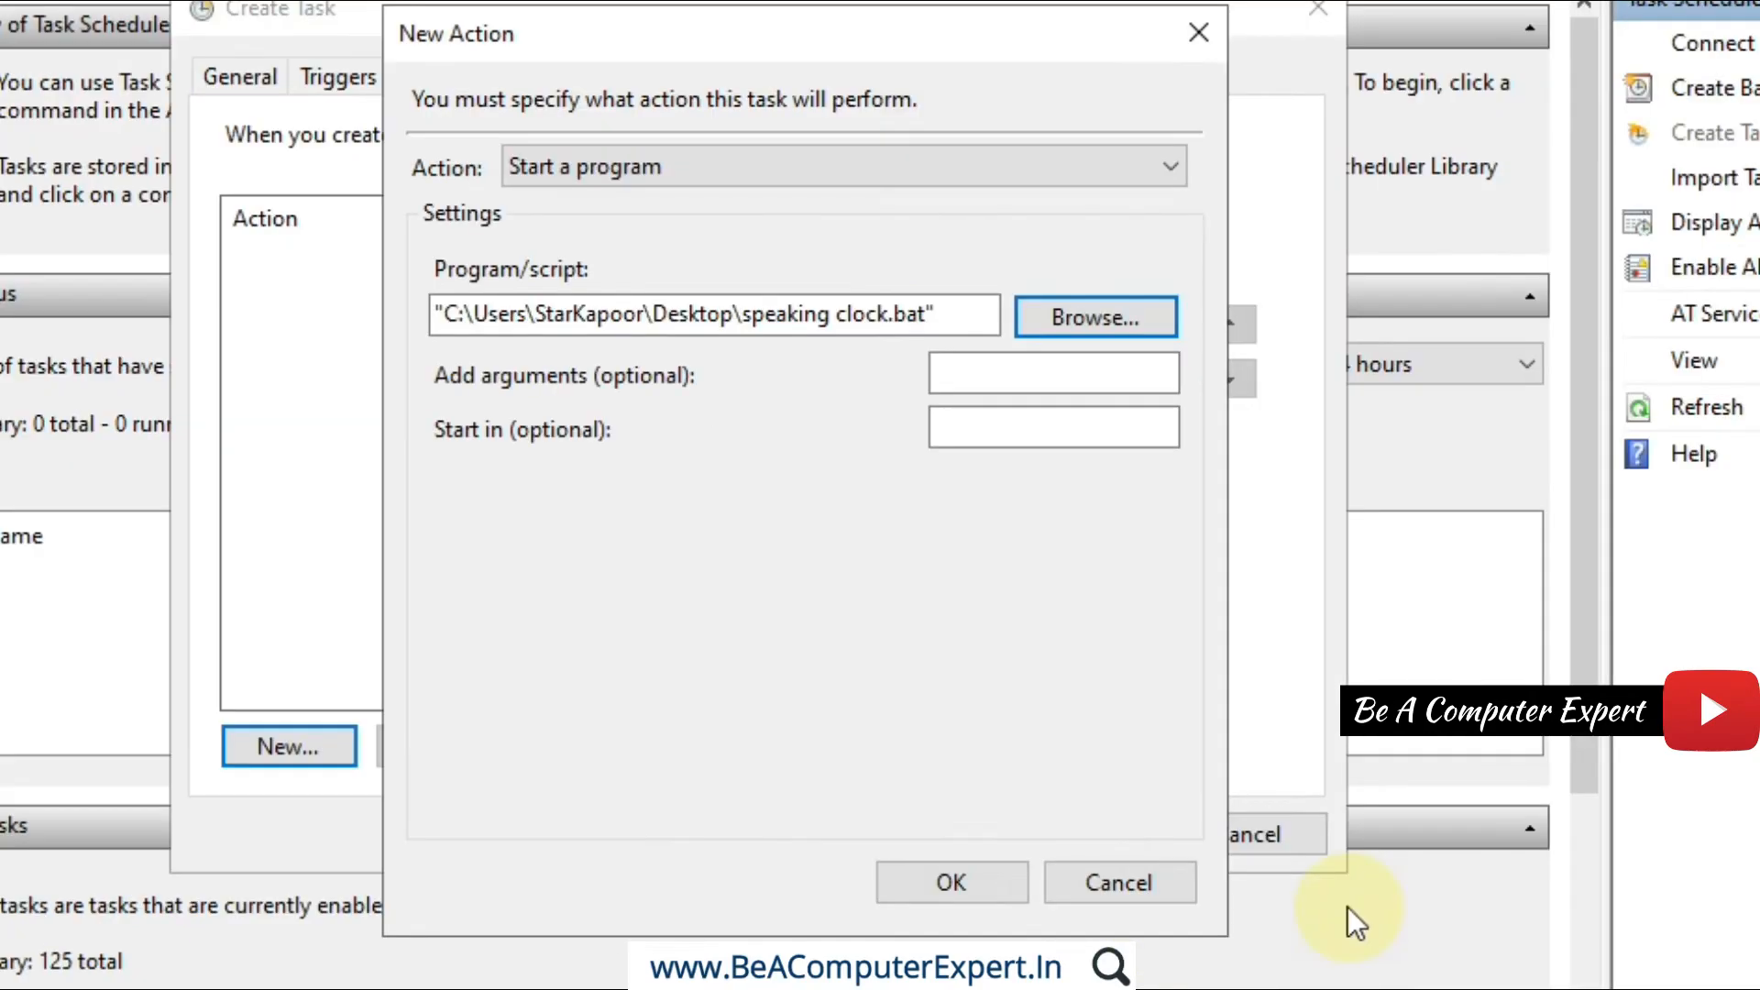
click(919, 884)
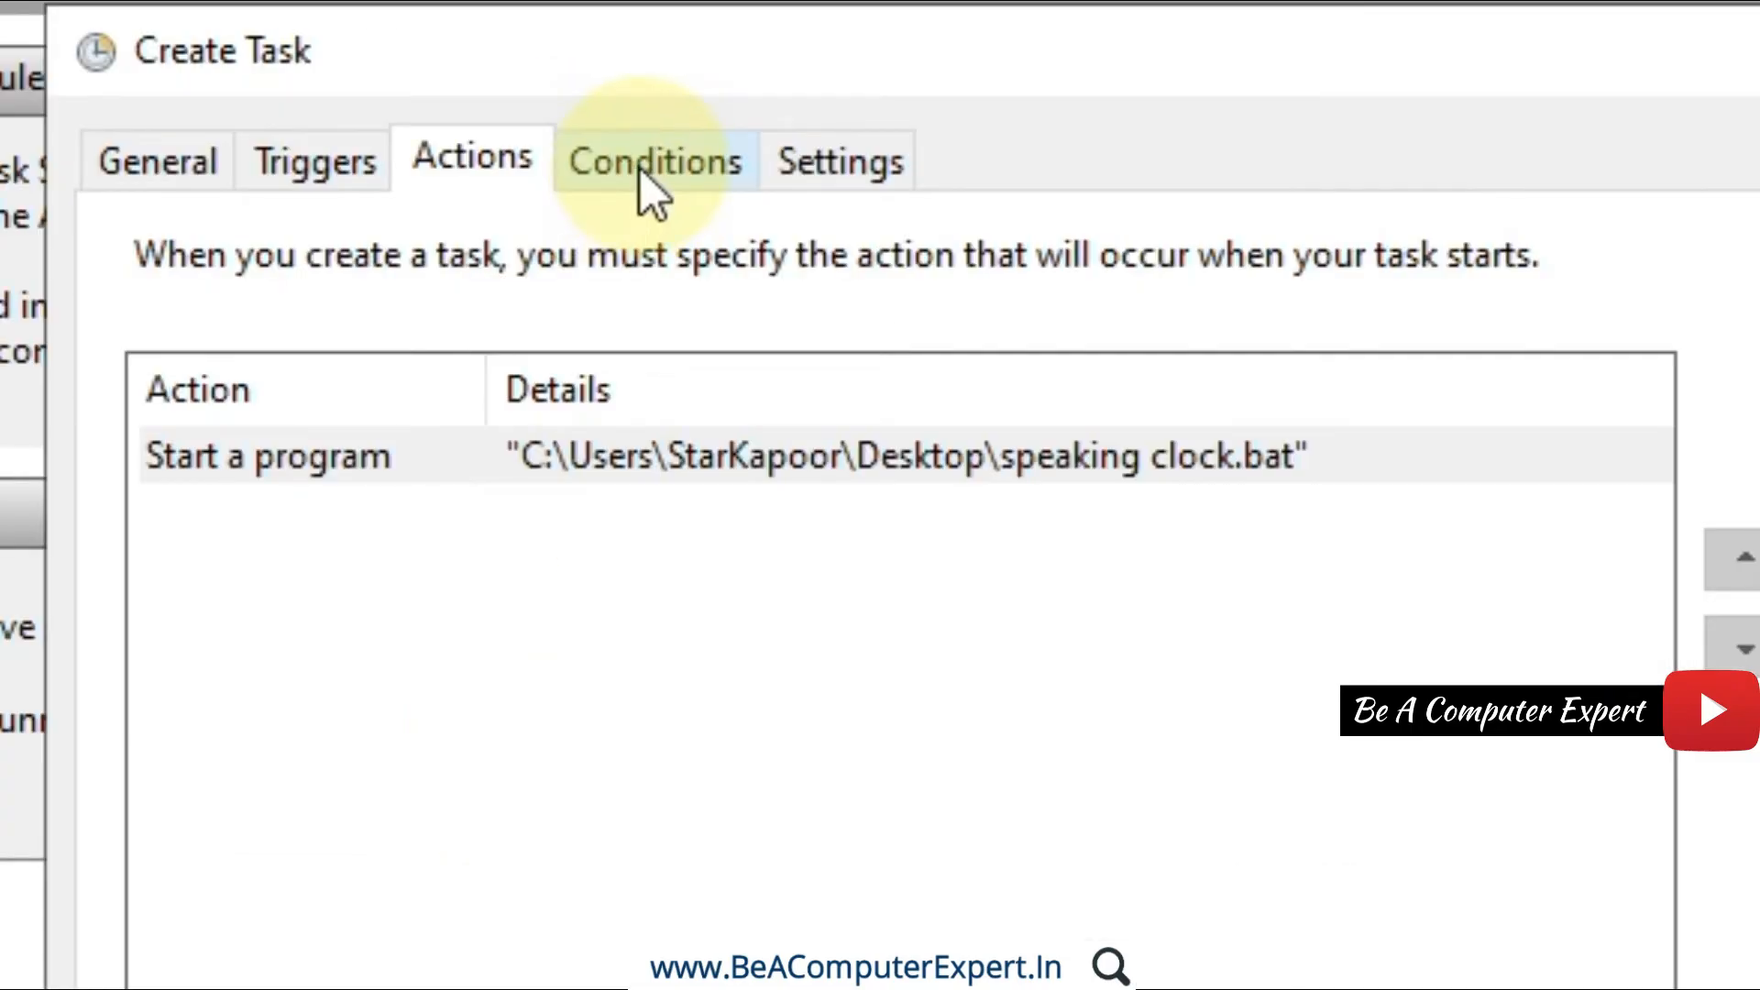
Turn off the power conditions for stopping on battery power and for starting only on AC power.
click(640, 169)
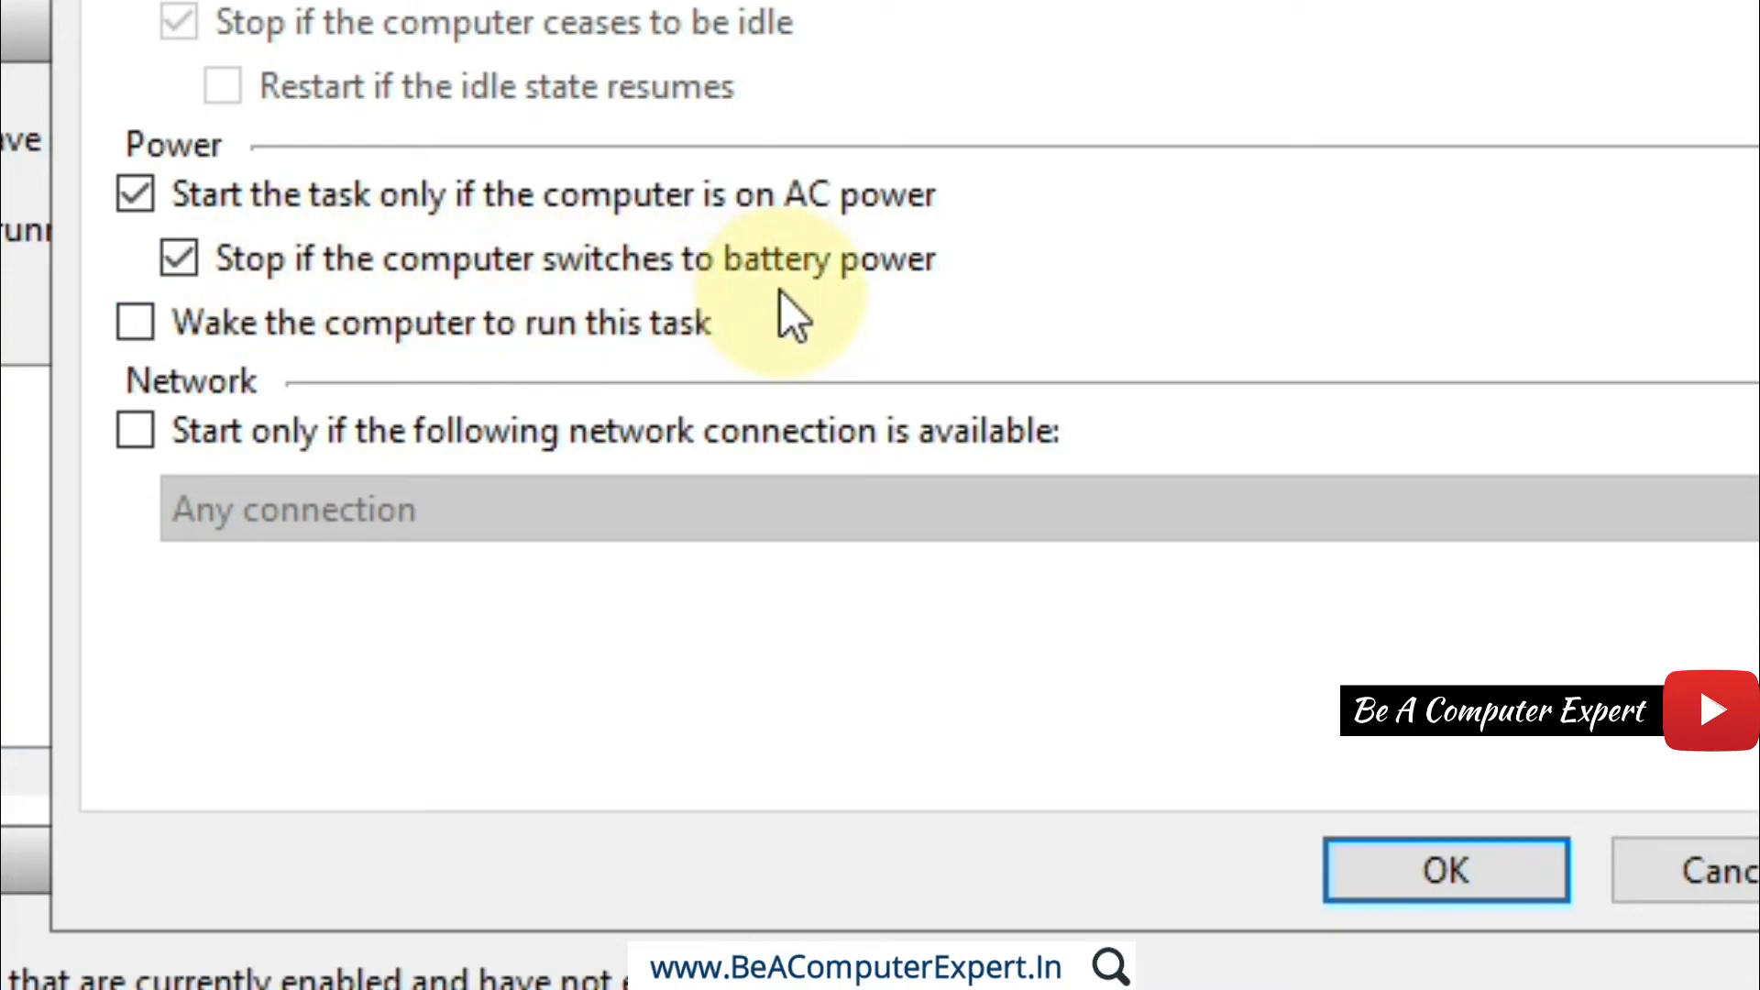
click(206, 251)
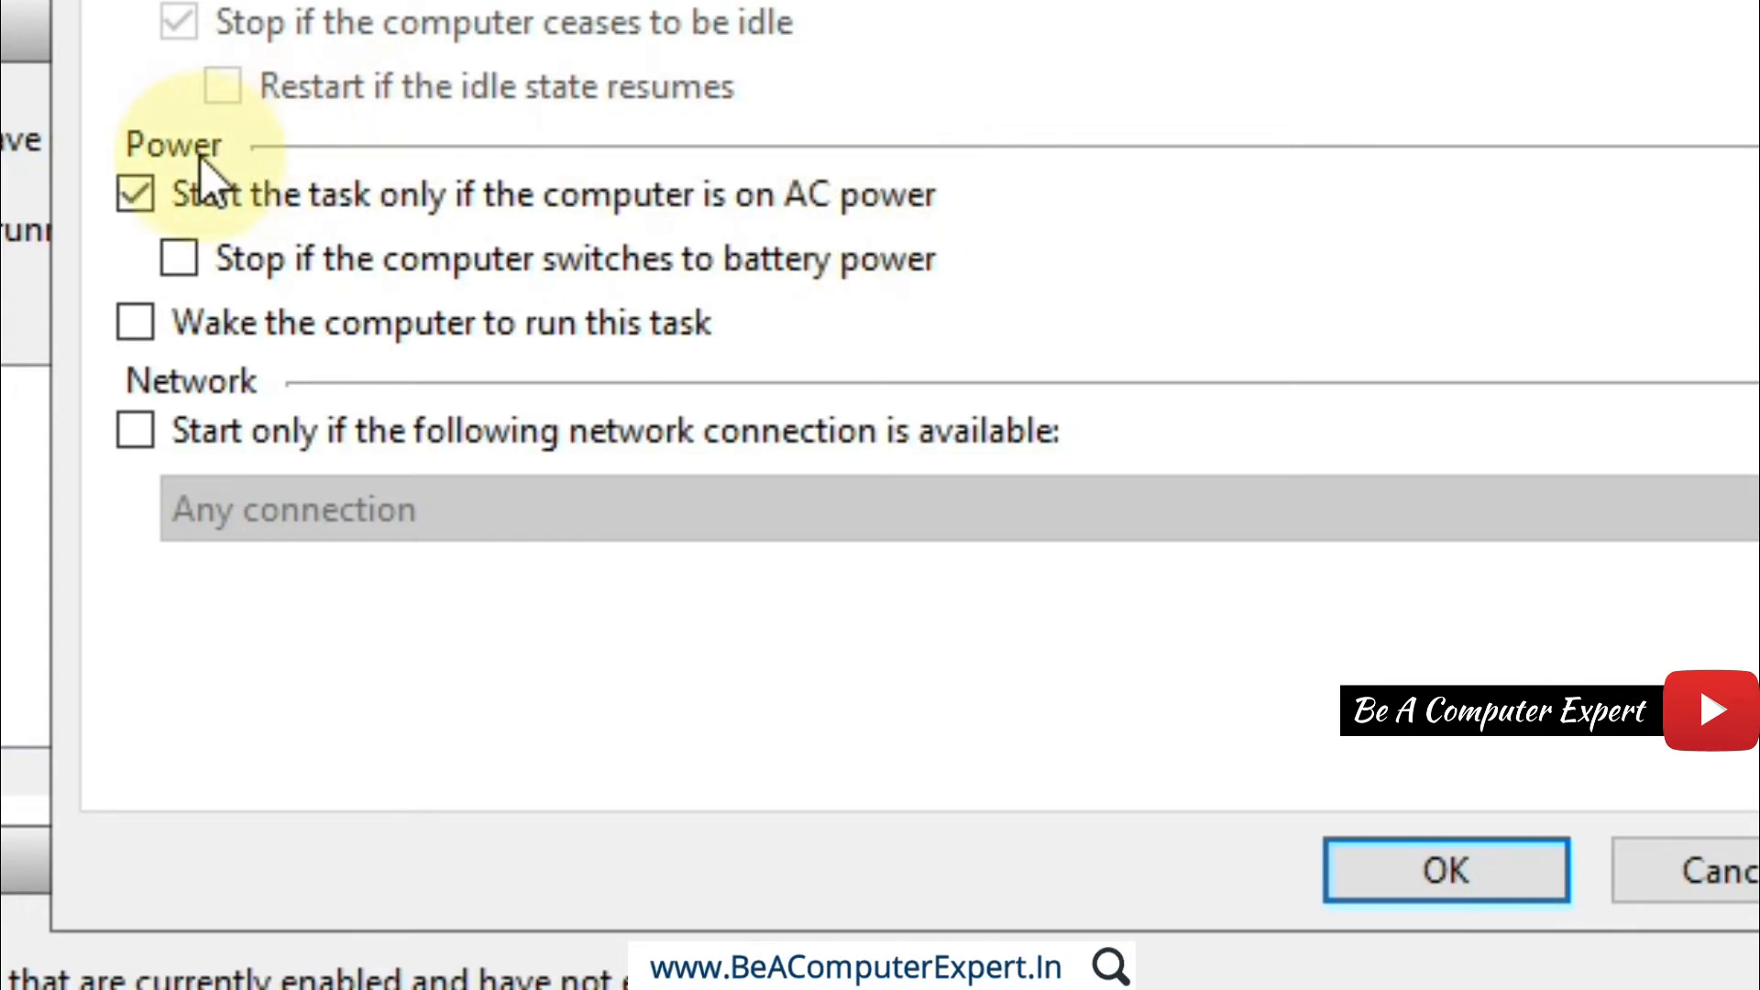
click(138, 190)
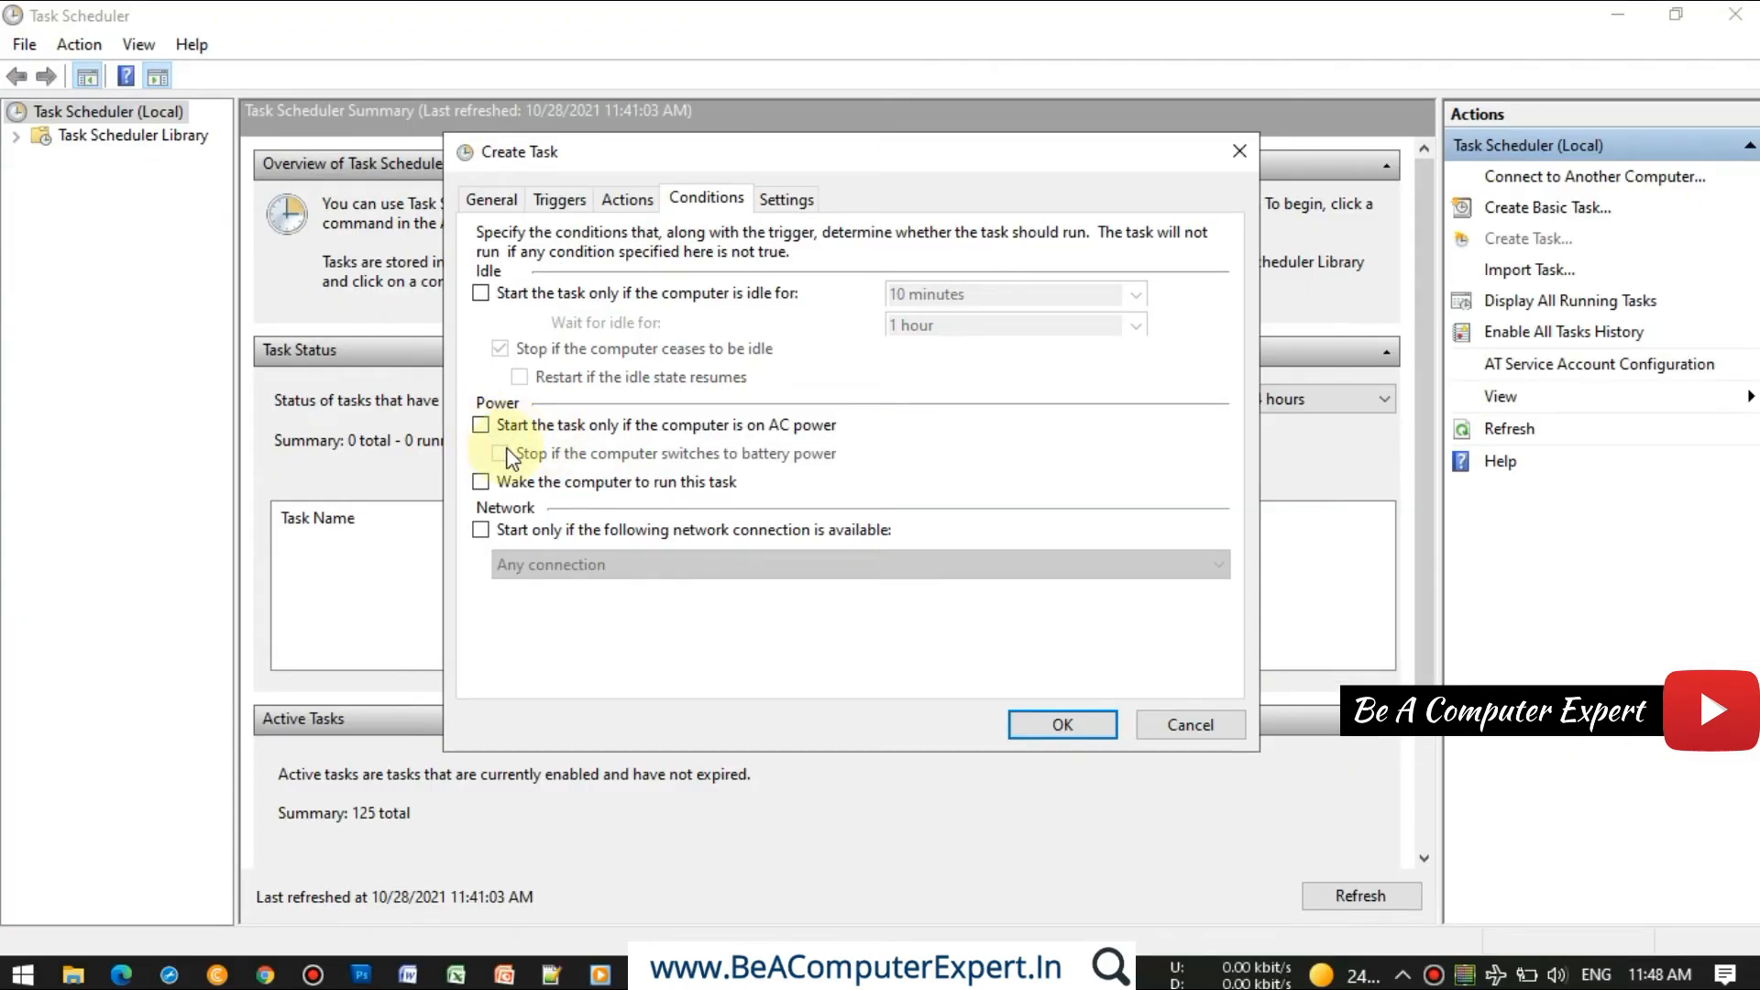
Review the task's settings, general details, triggers, actions and conditions, and save the new task.
click(786, 198)
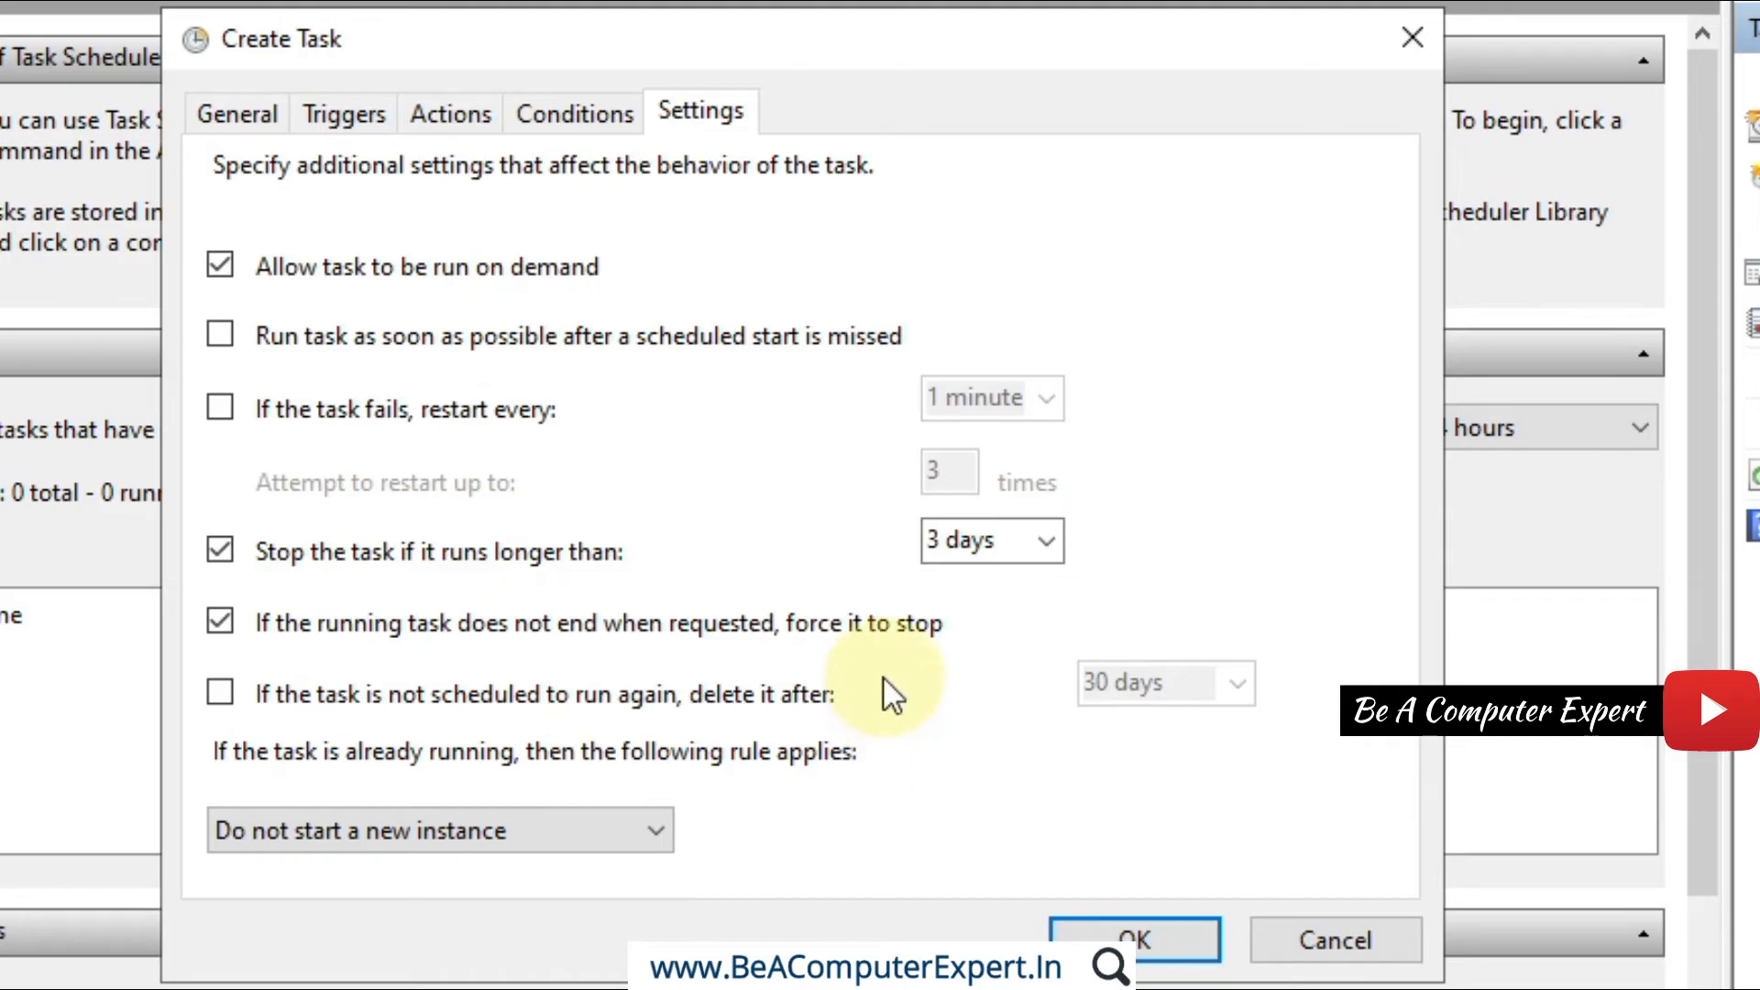
click(234, 112)
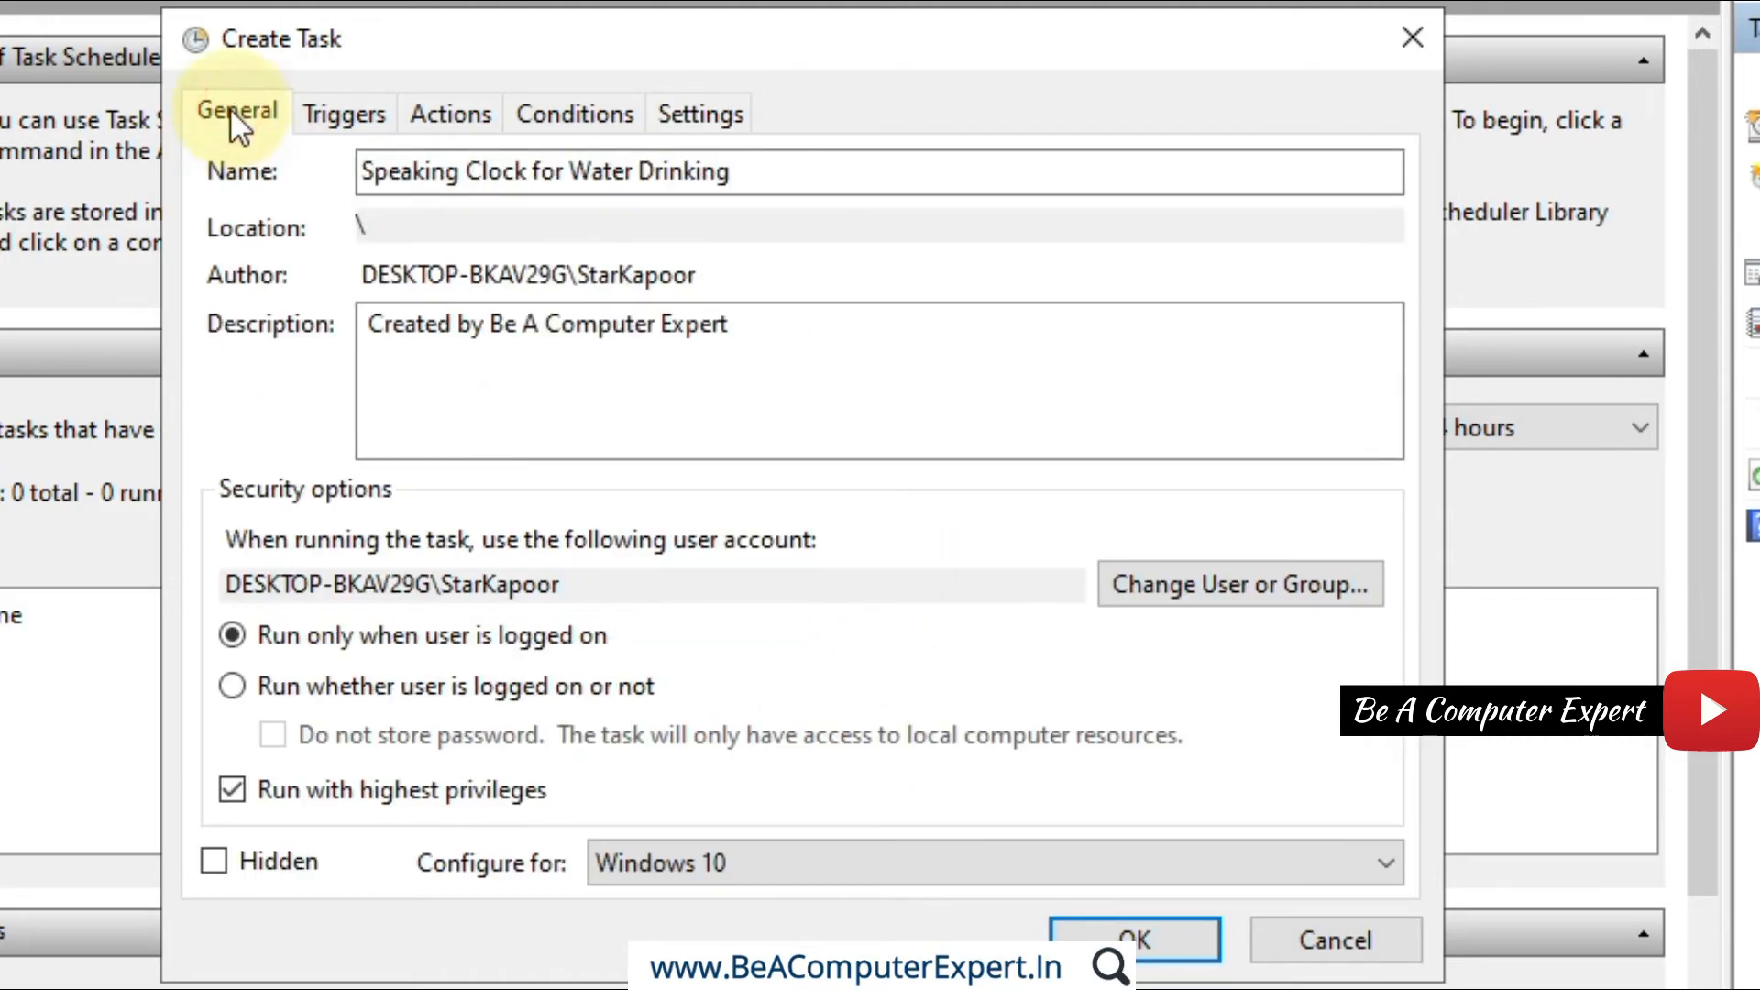
click(308, 124)
click(411, 114)
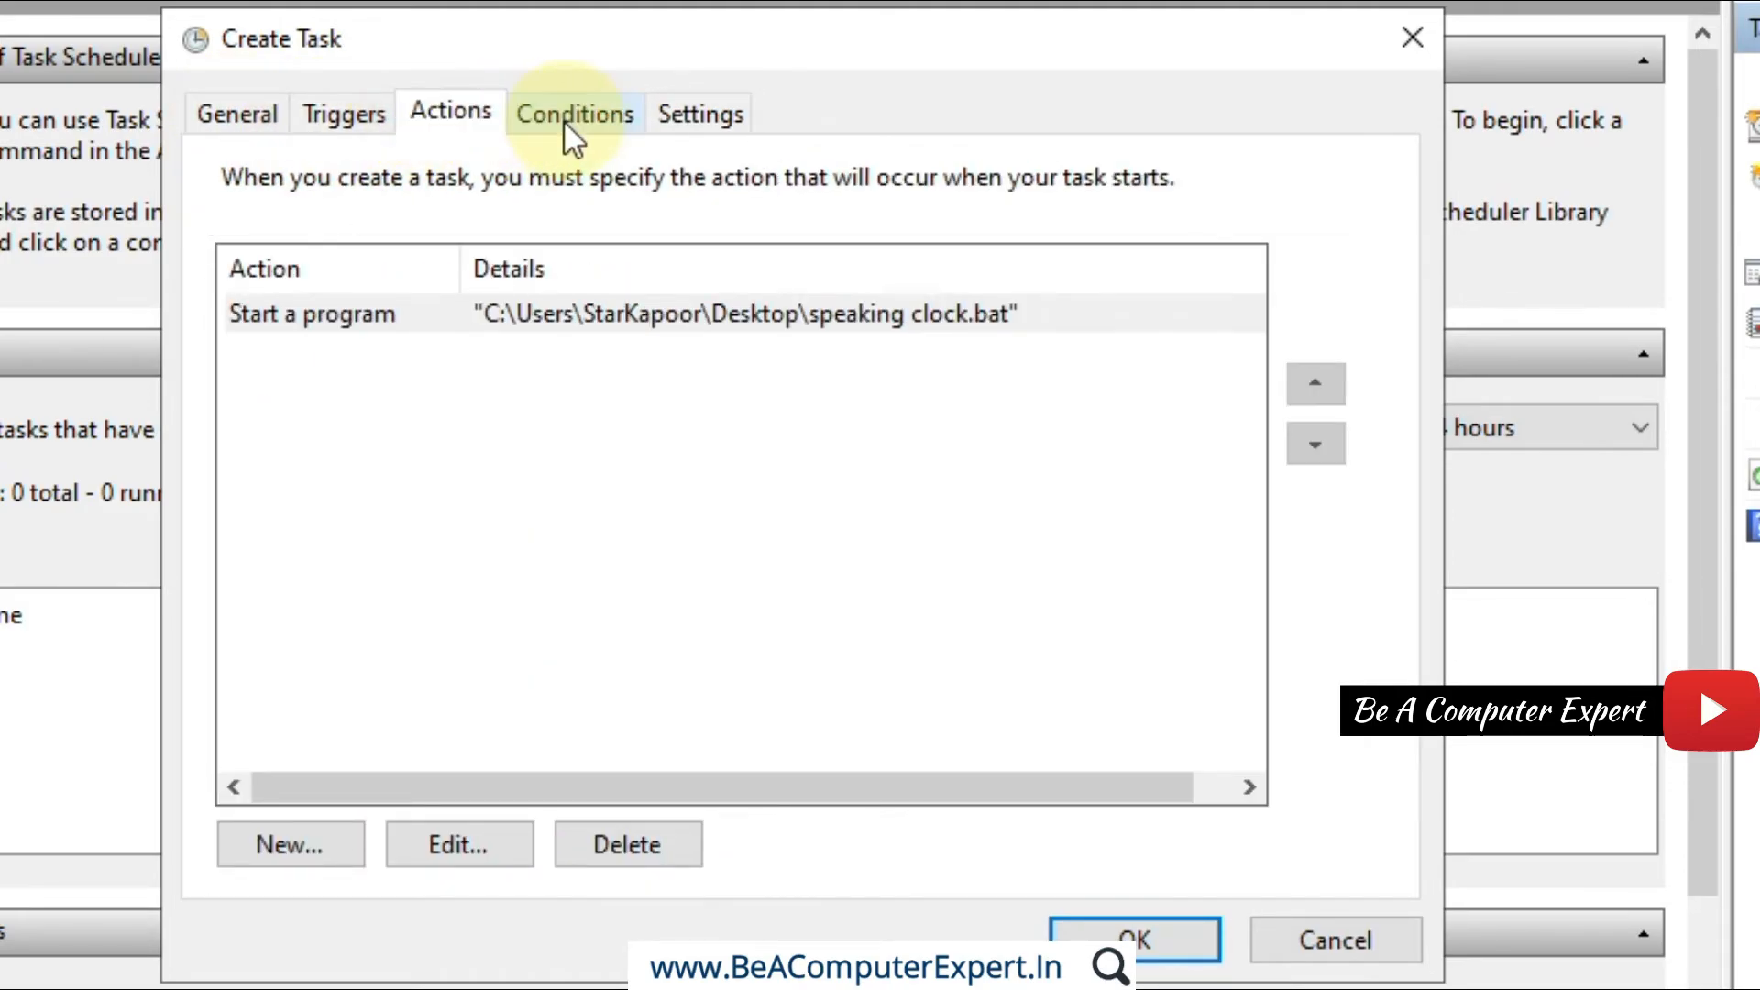
click(570, 115)
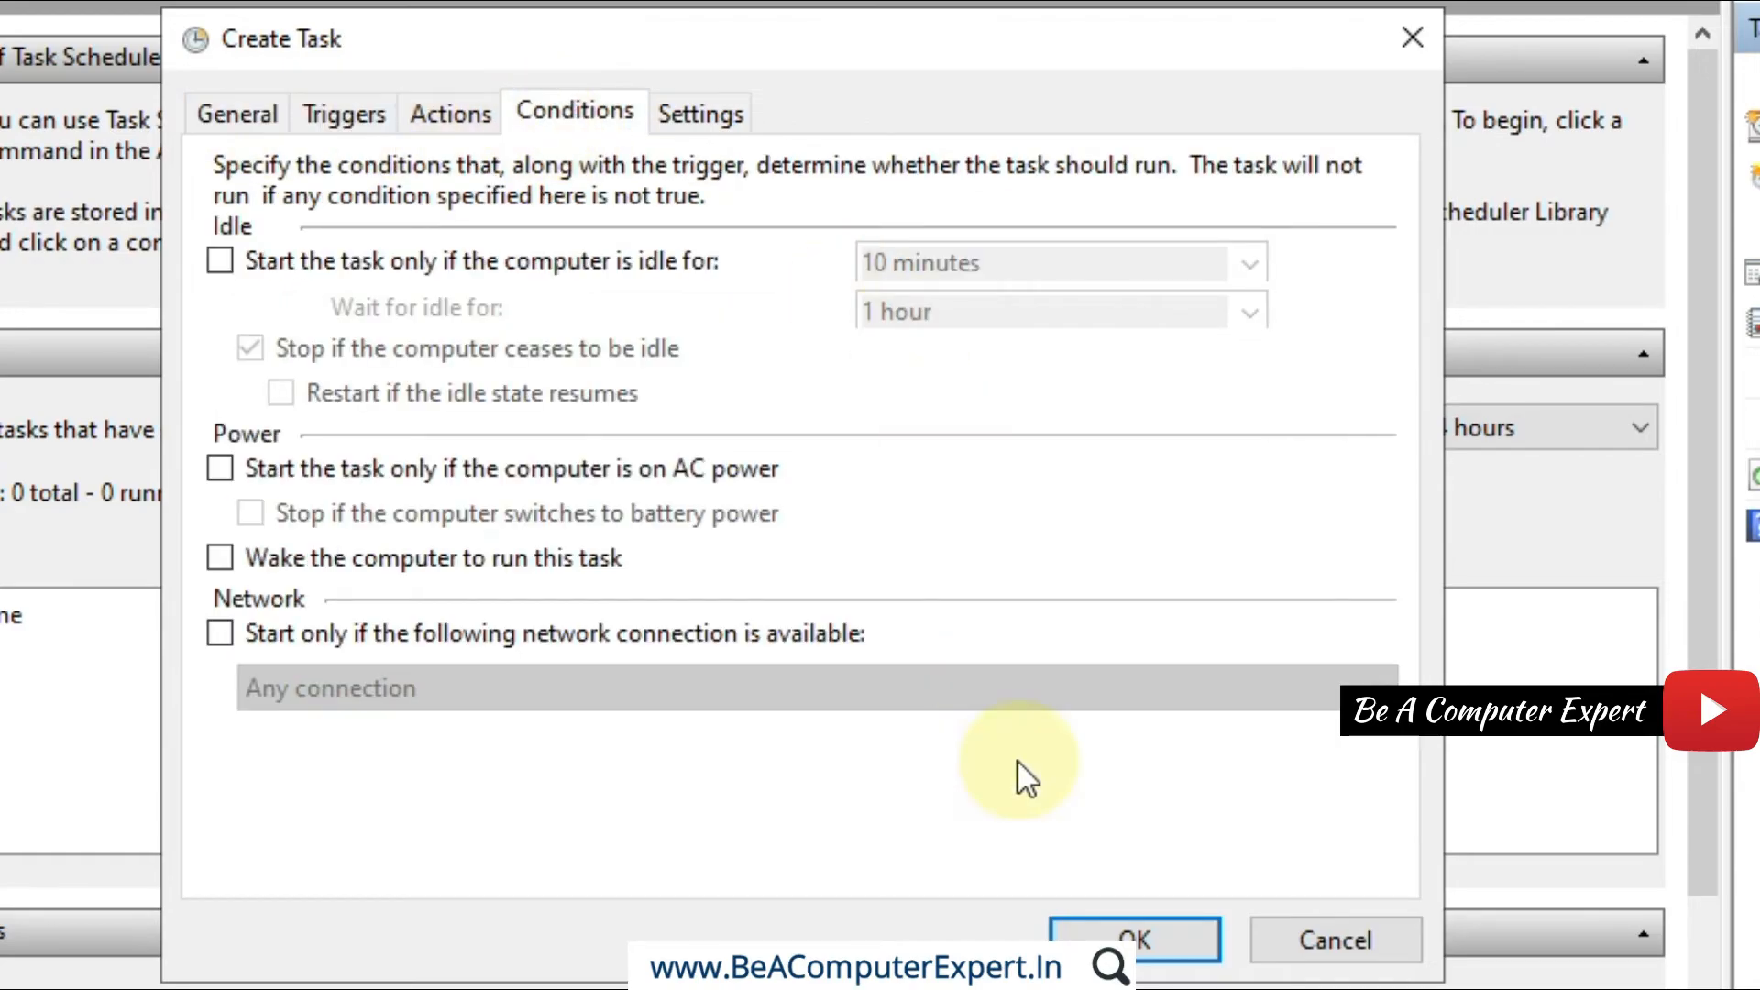
click(1137, 954)
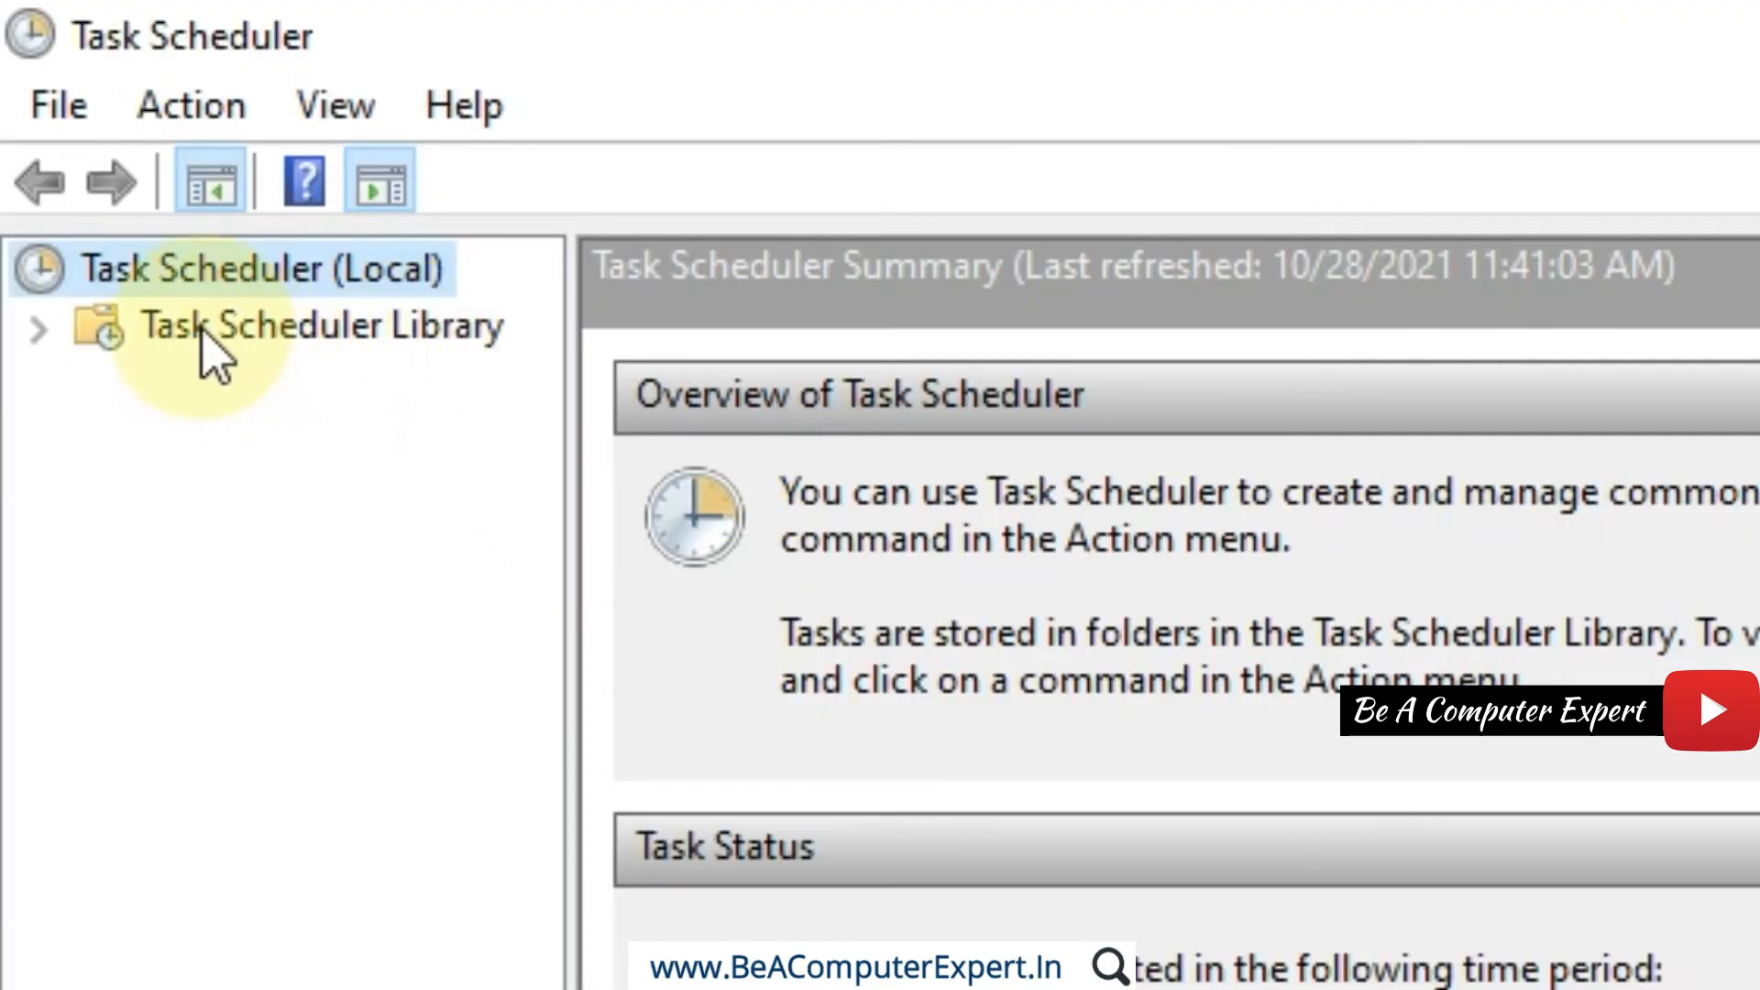
Show the Task Scheduler Library, enlarge its task list and widen the Name column to find the new task.
click(431, 331)
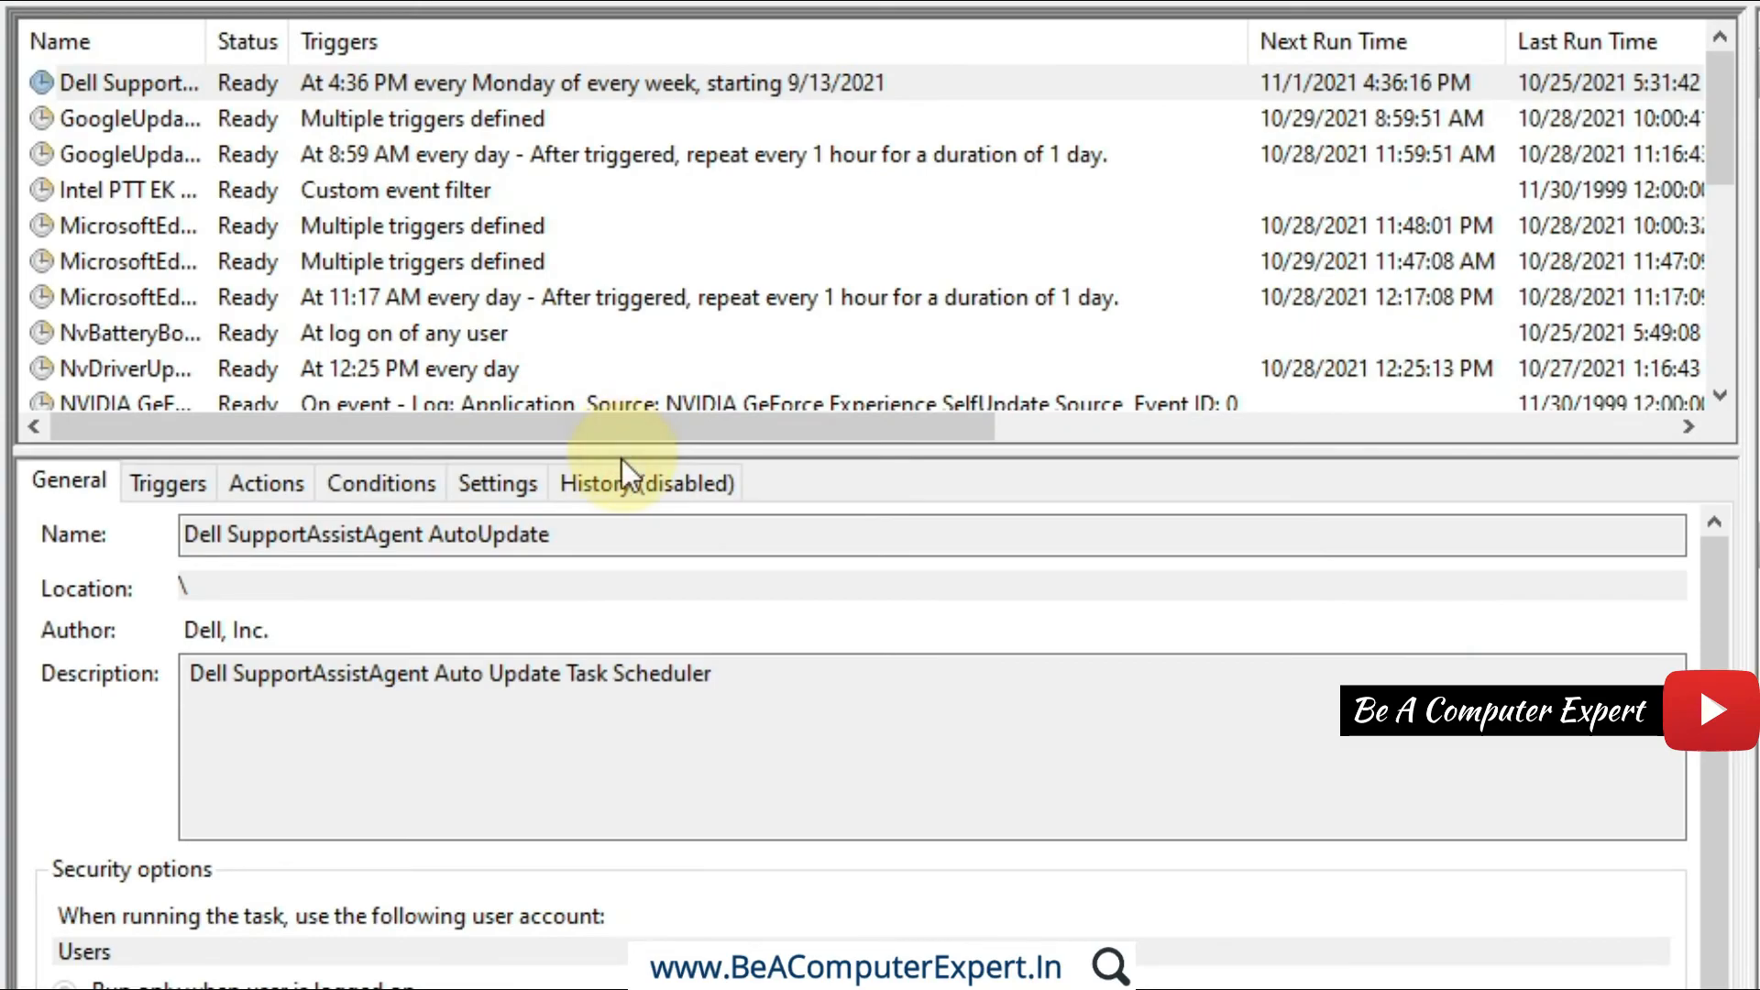
drag(622, 454, 624, 813)
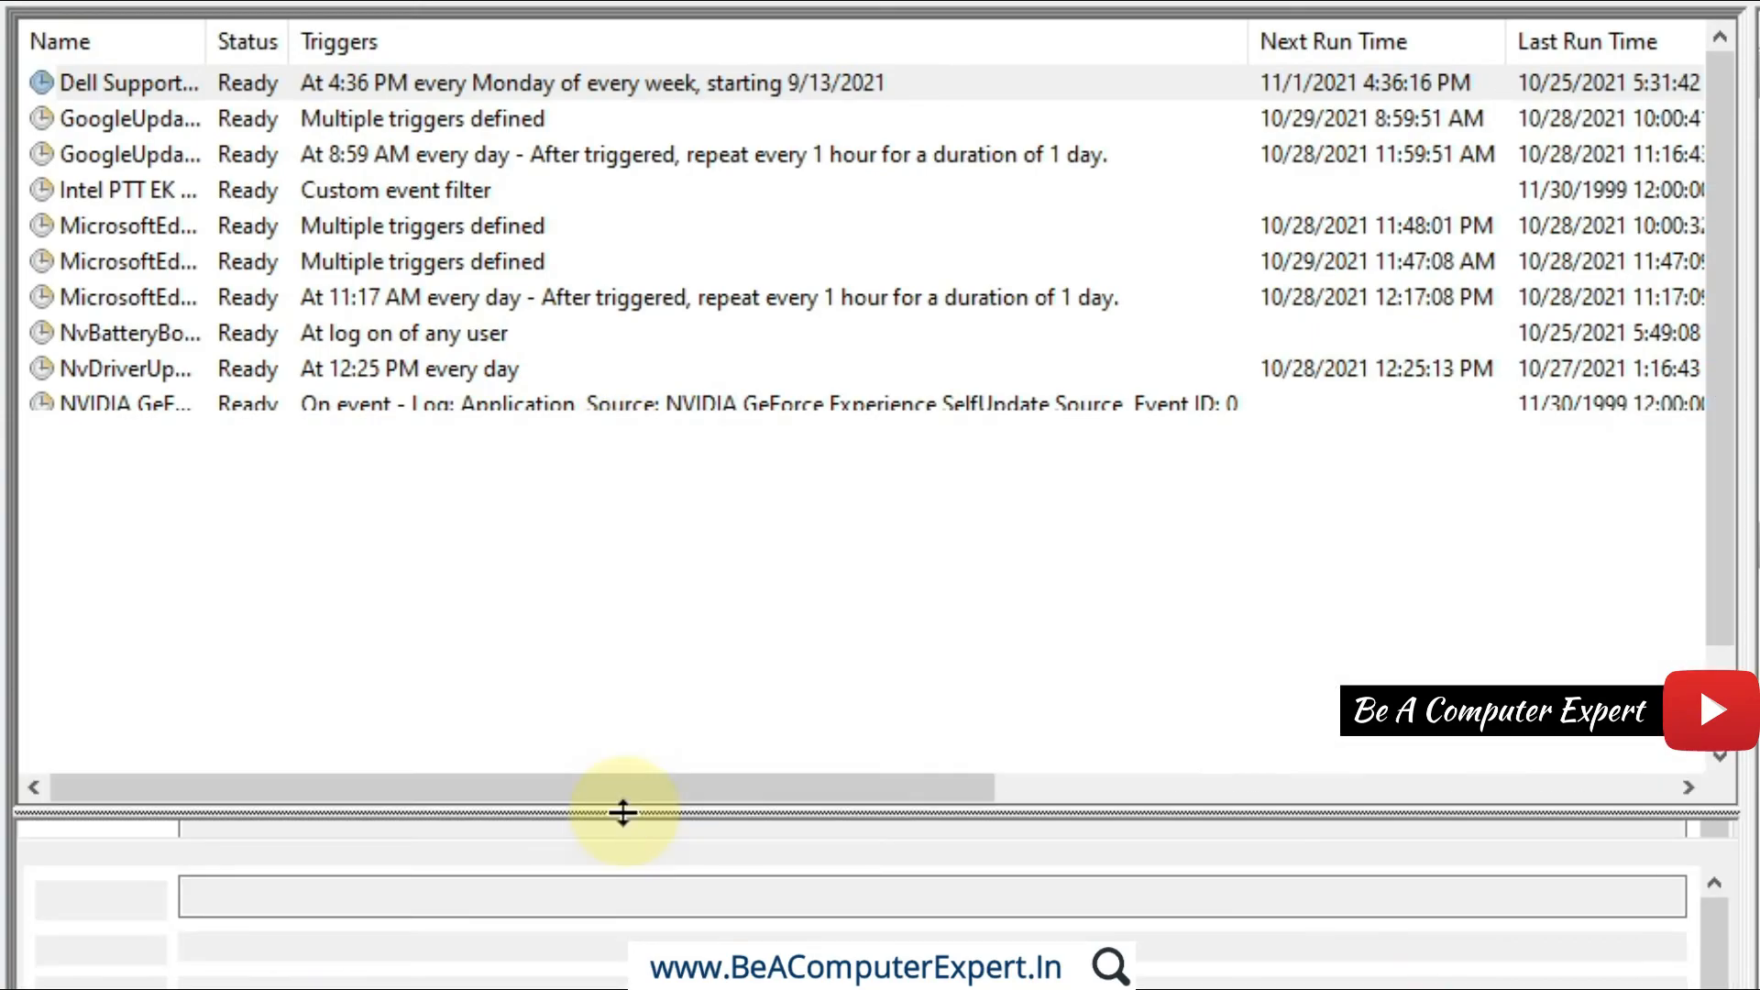
drag(1719, 511, 1736, 660)
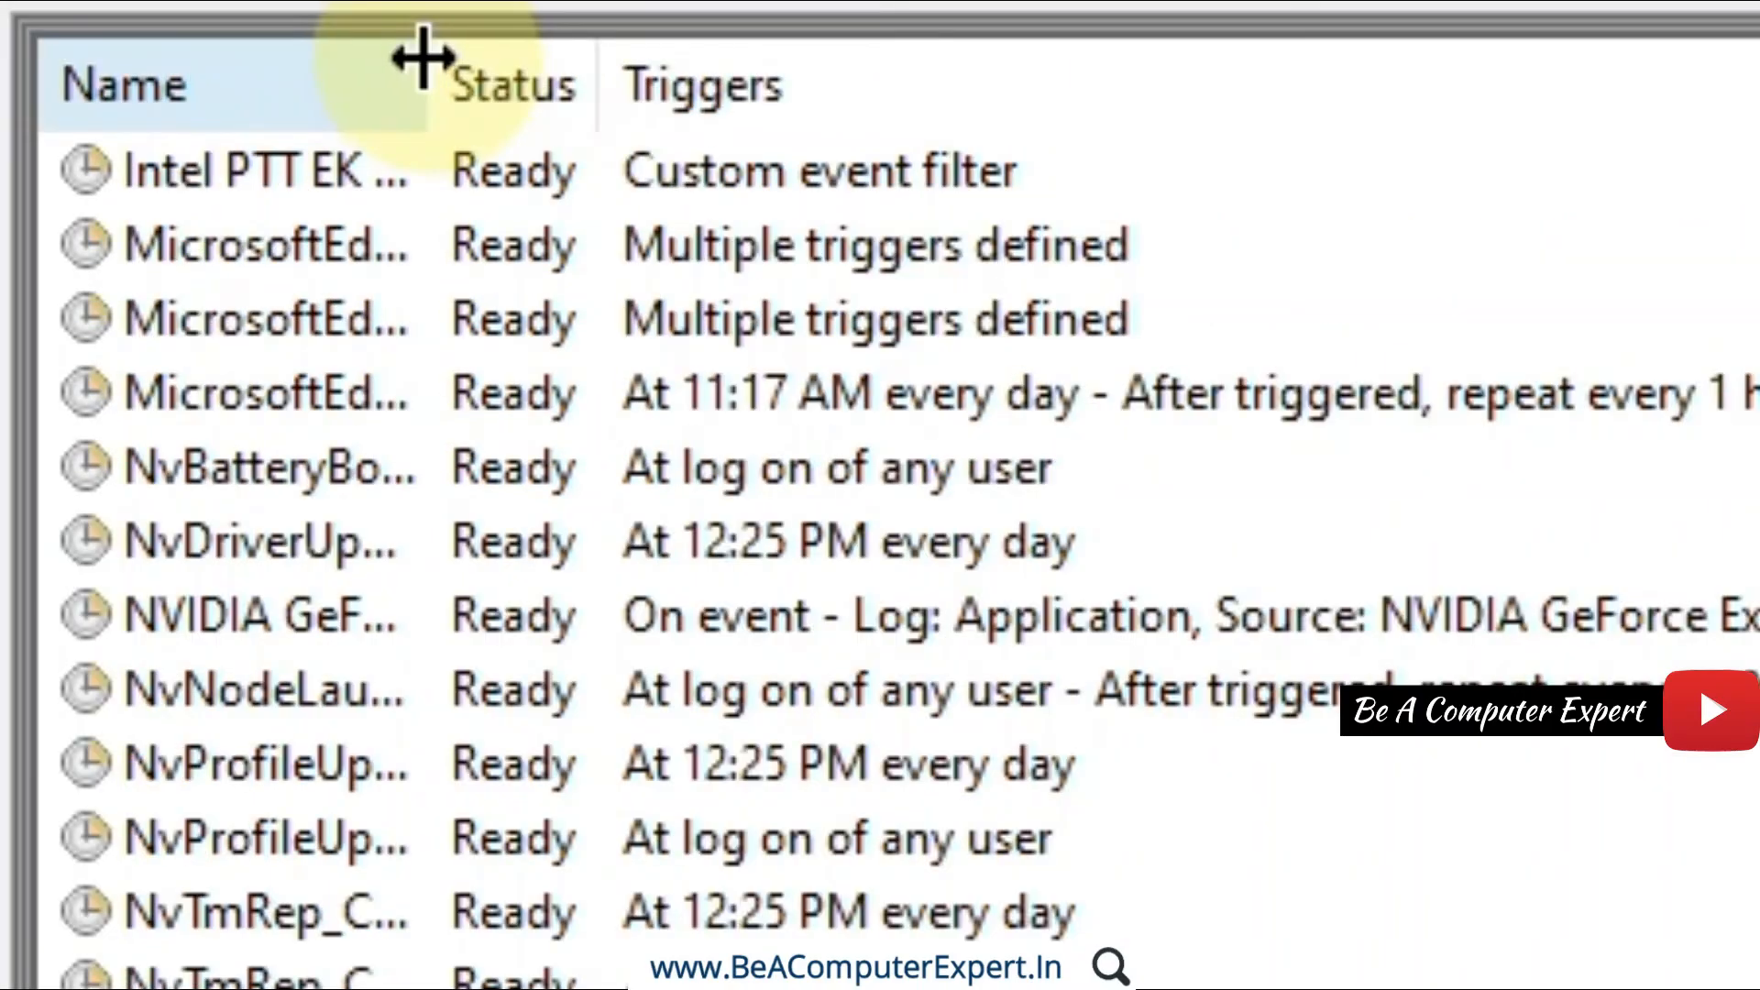
mouse_move(422, 59)
mouse_down()
mouse_move(636, 51)
mouse_move(955, 87)
mouse_up()
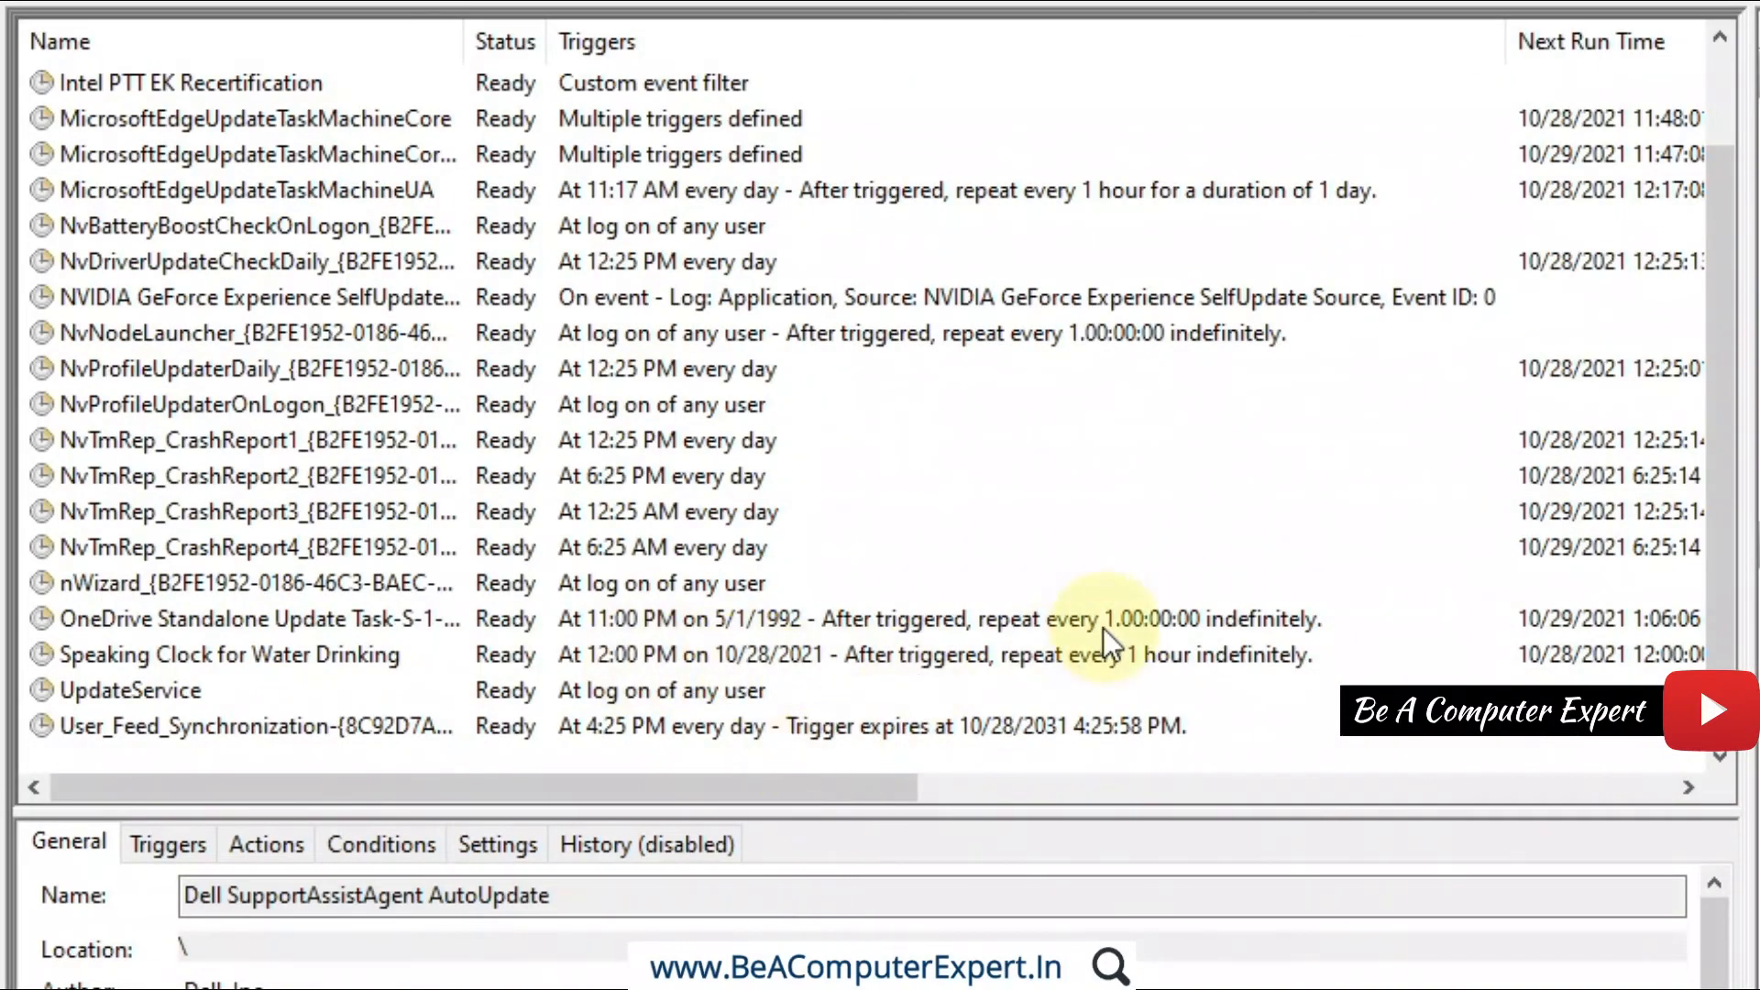
drag(816, 790, 275, 815)
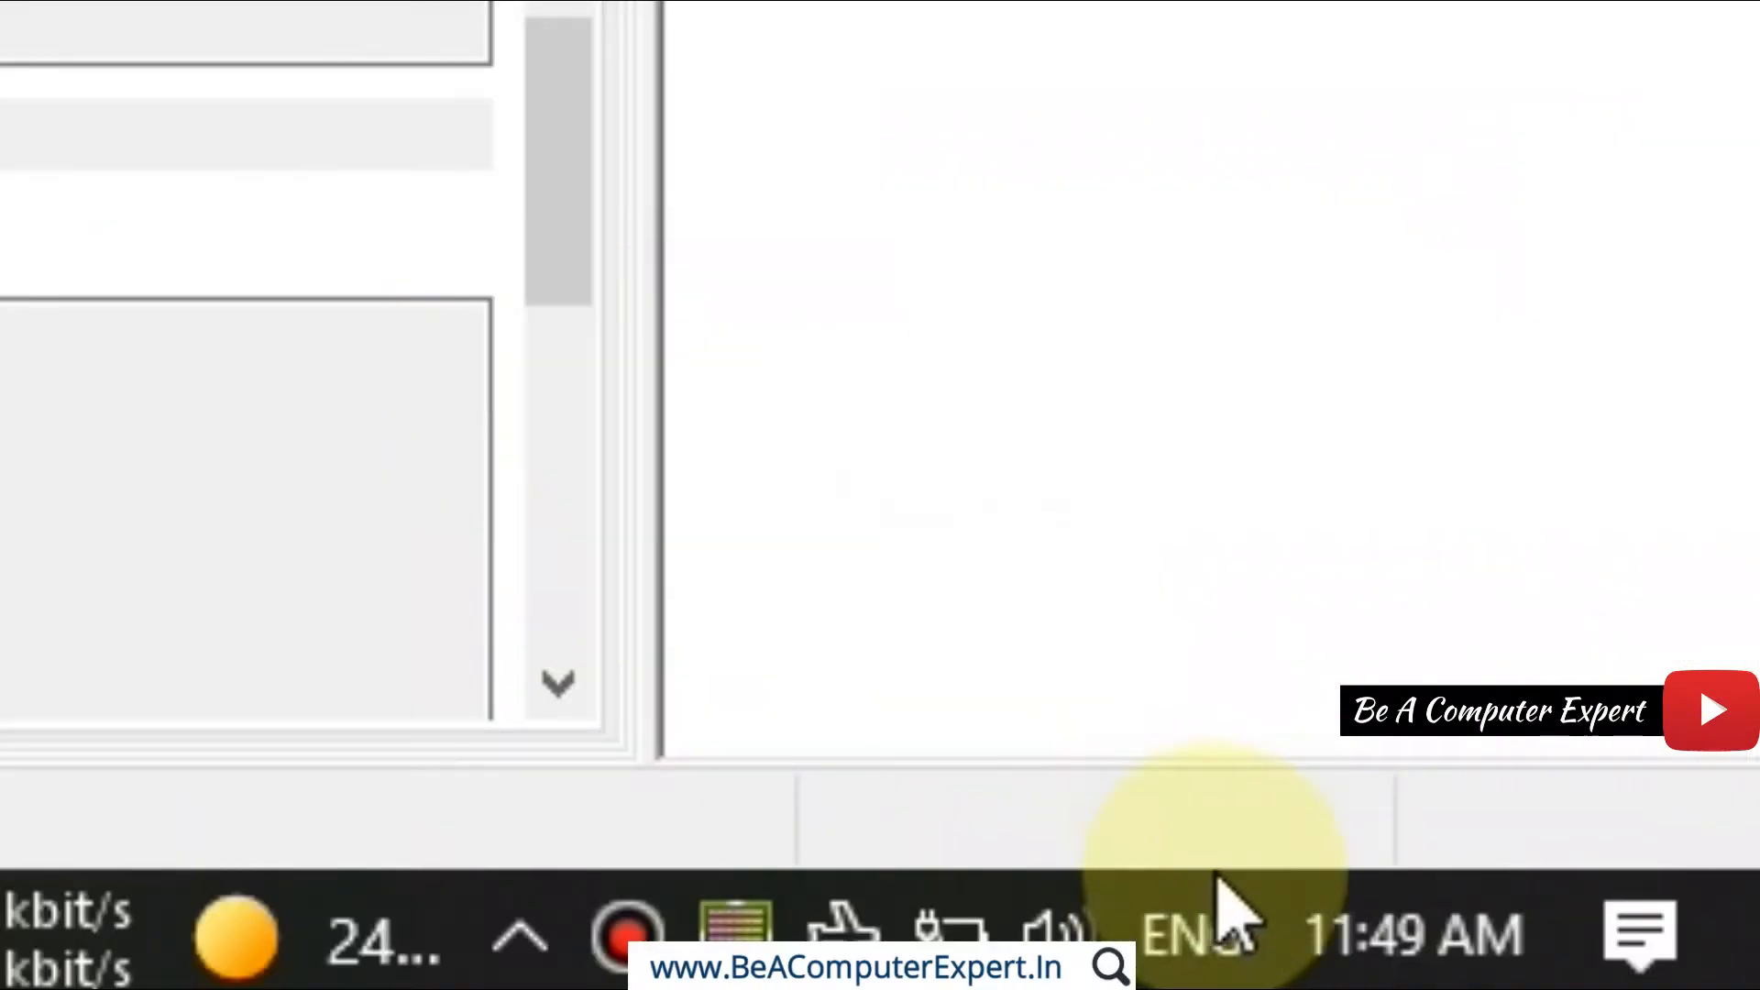
mouse_move(1366, 963)
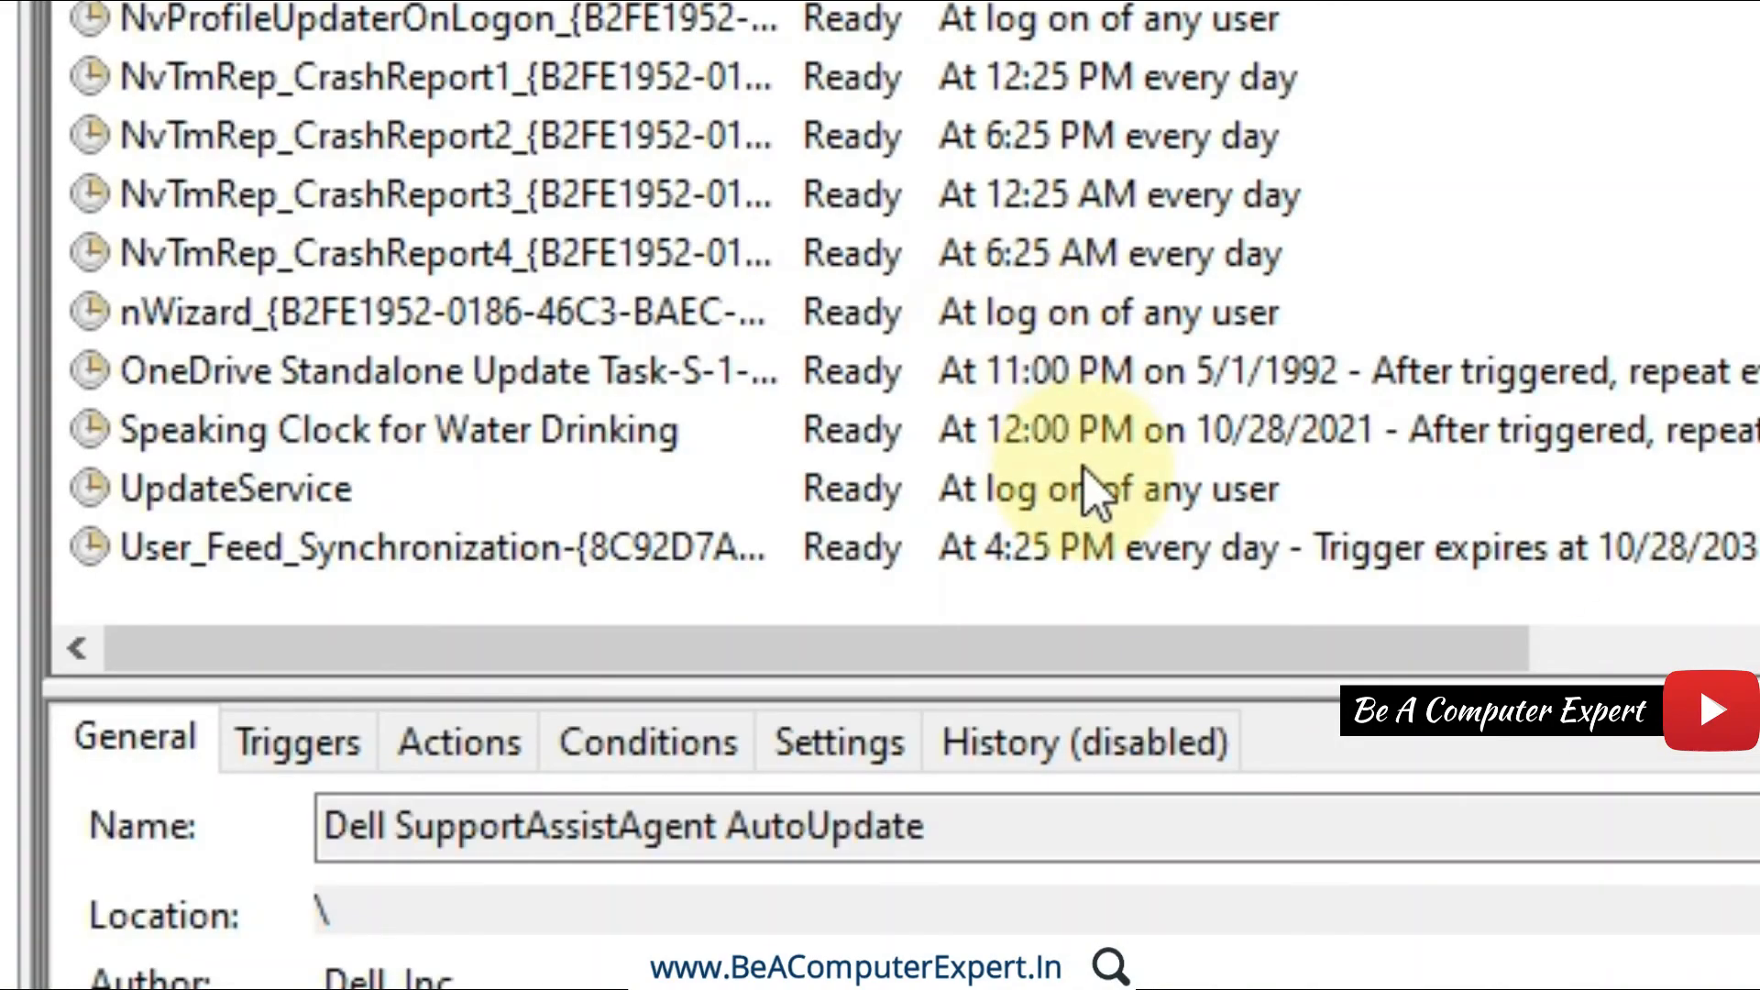
Run the Speaking Clock for Water Drinking task immediately to test it.
click(581, 436)
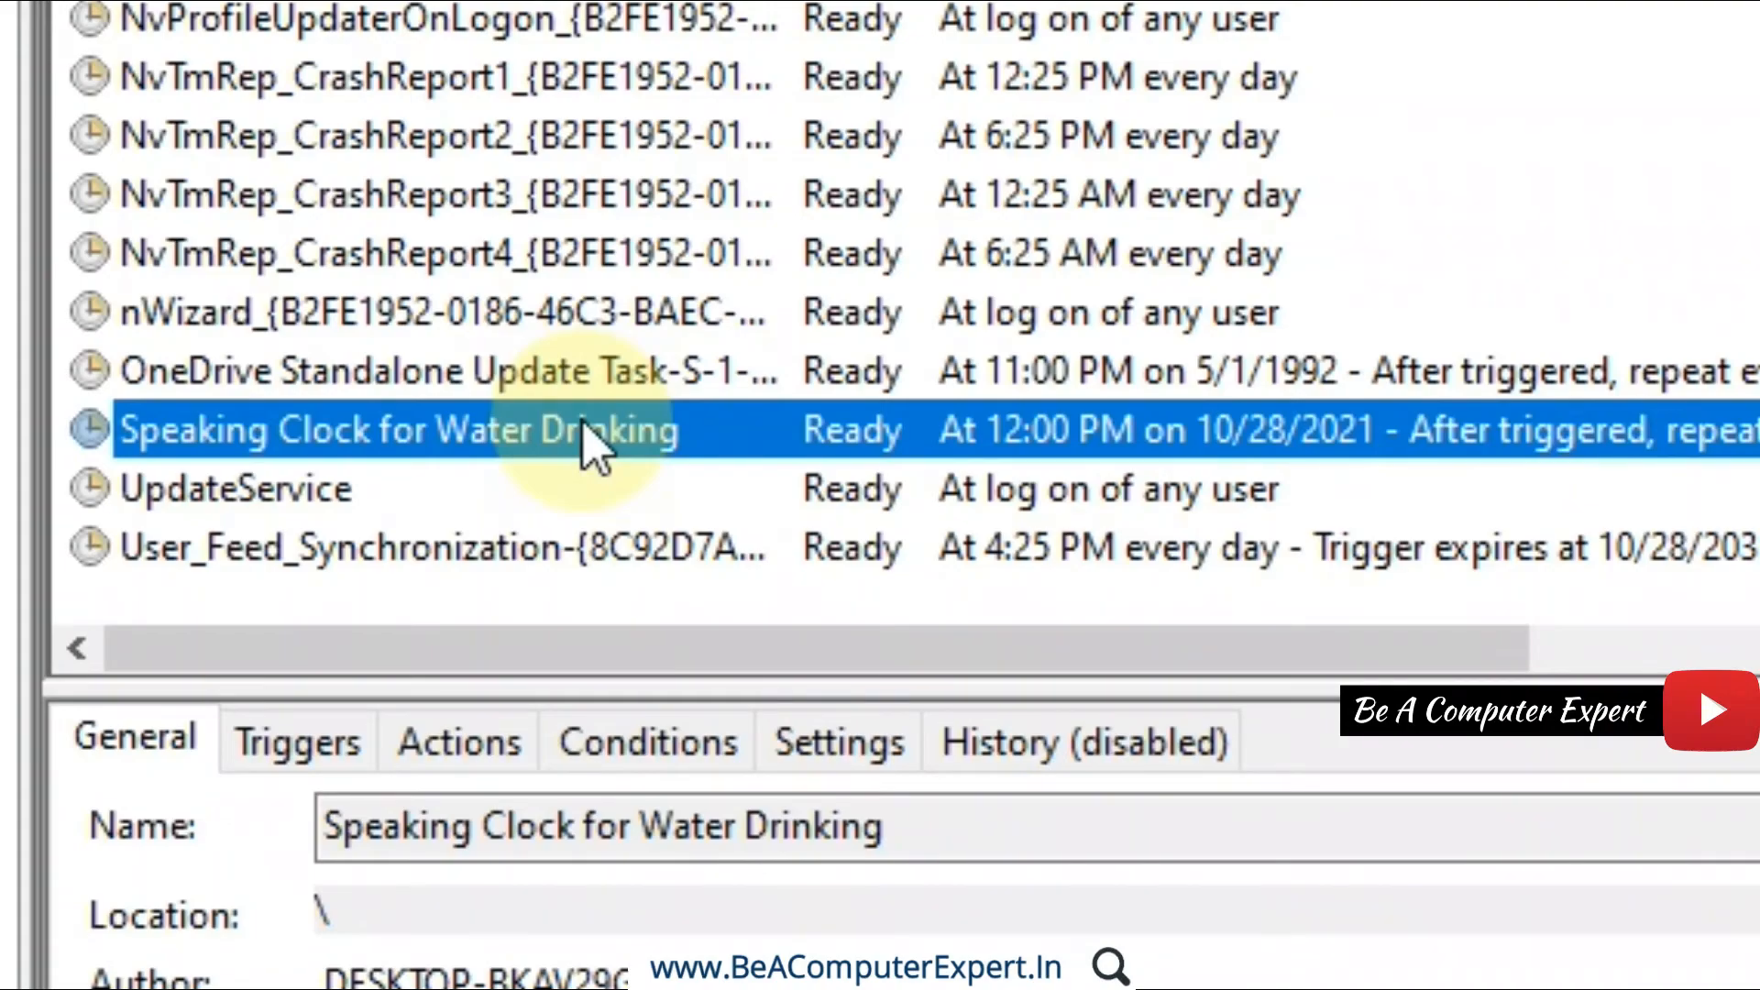
right_click(570, 437)
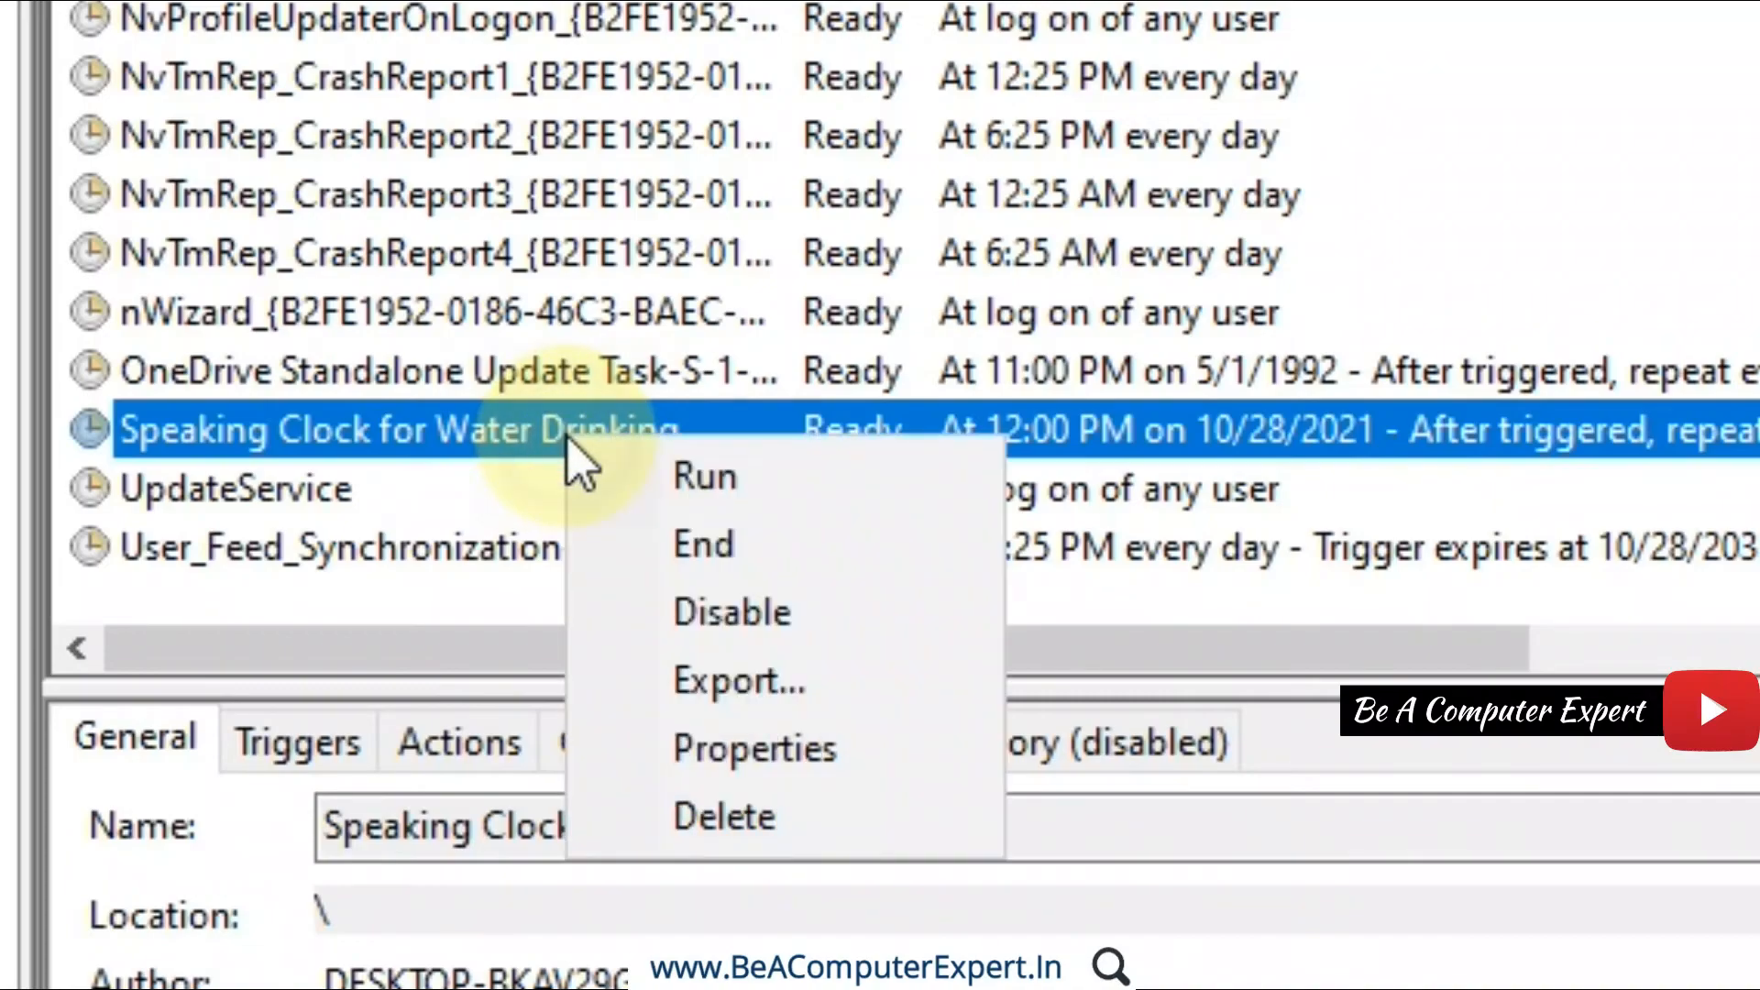
click(676, 479)
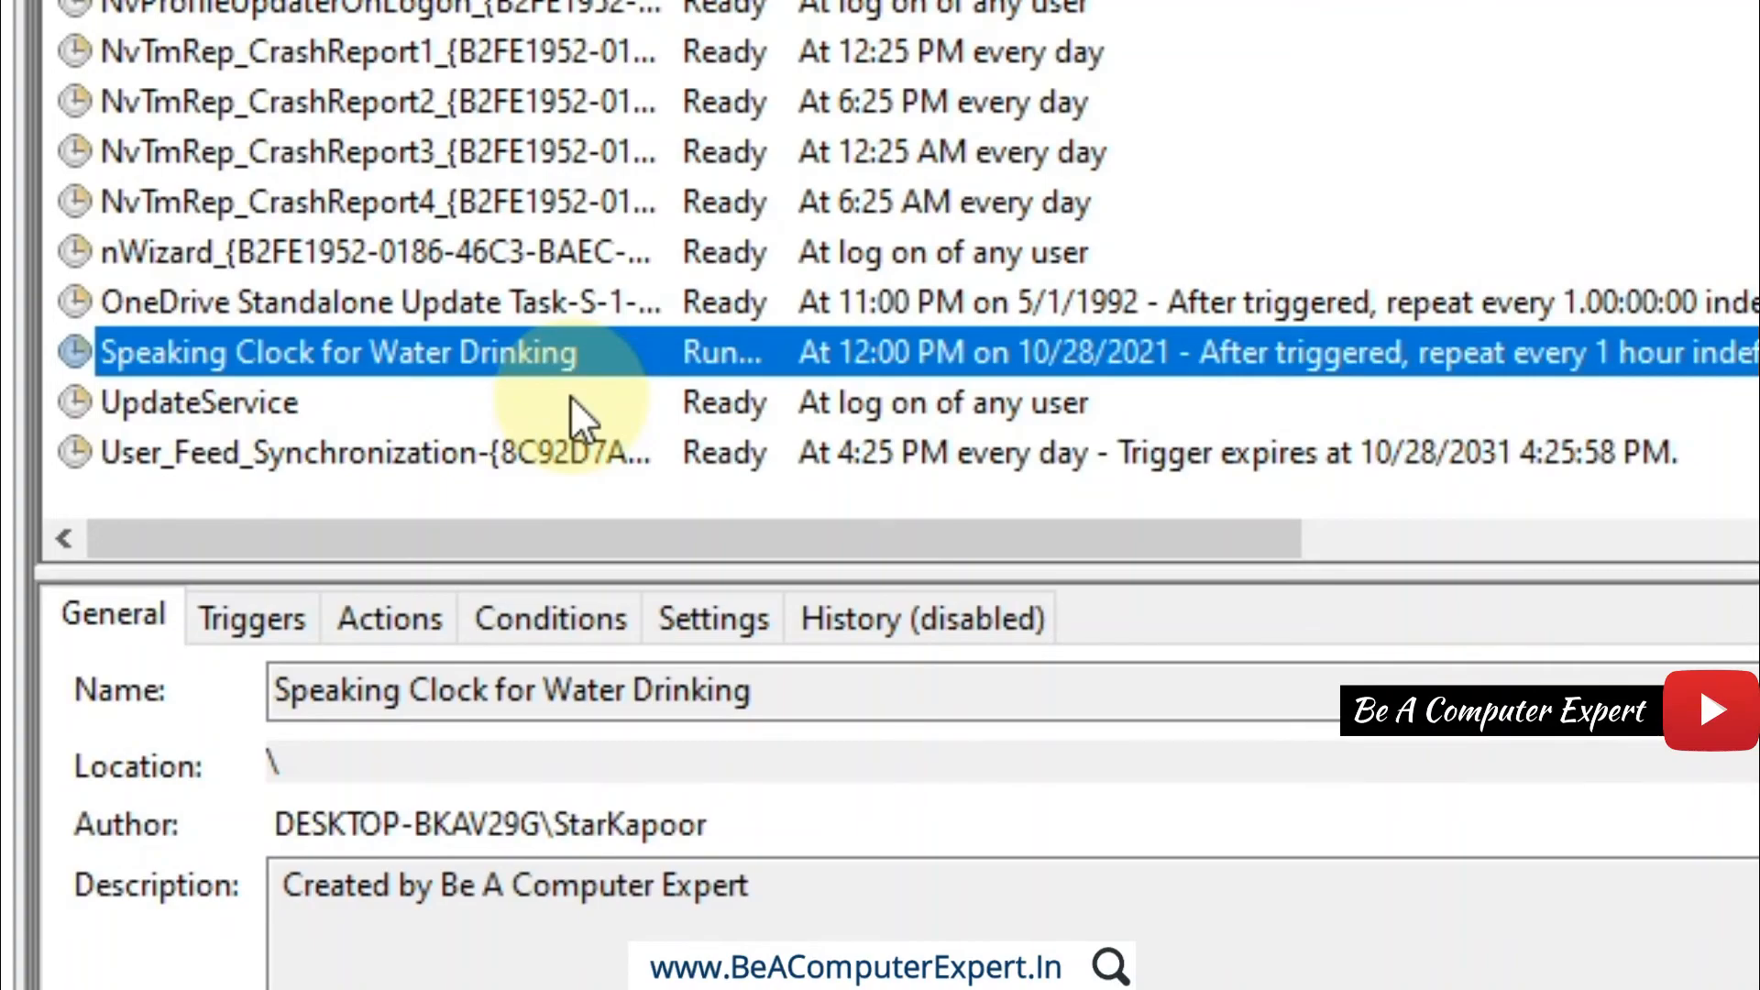
View the properties of the Speaking Clock for Water Drinking task and close them without changes.
right_click(554, 351)
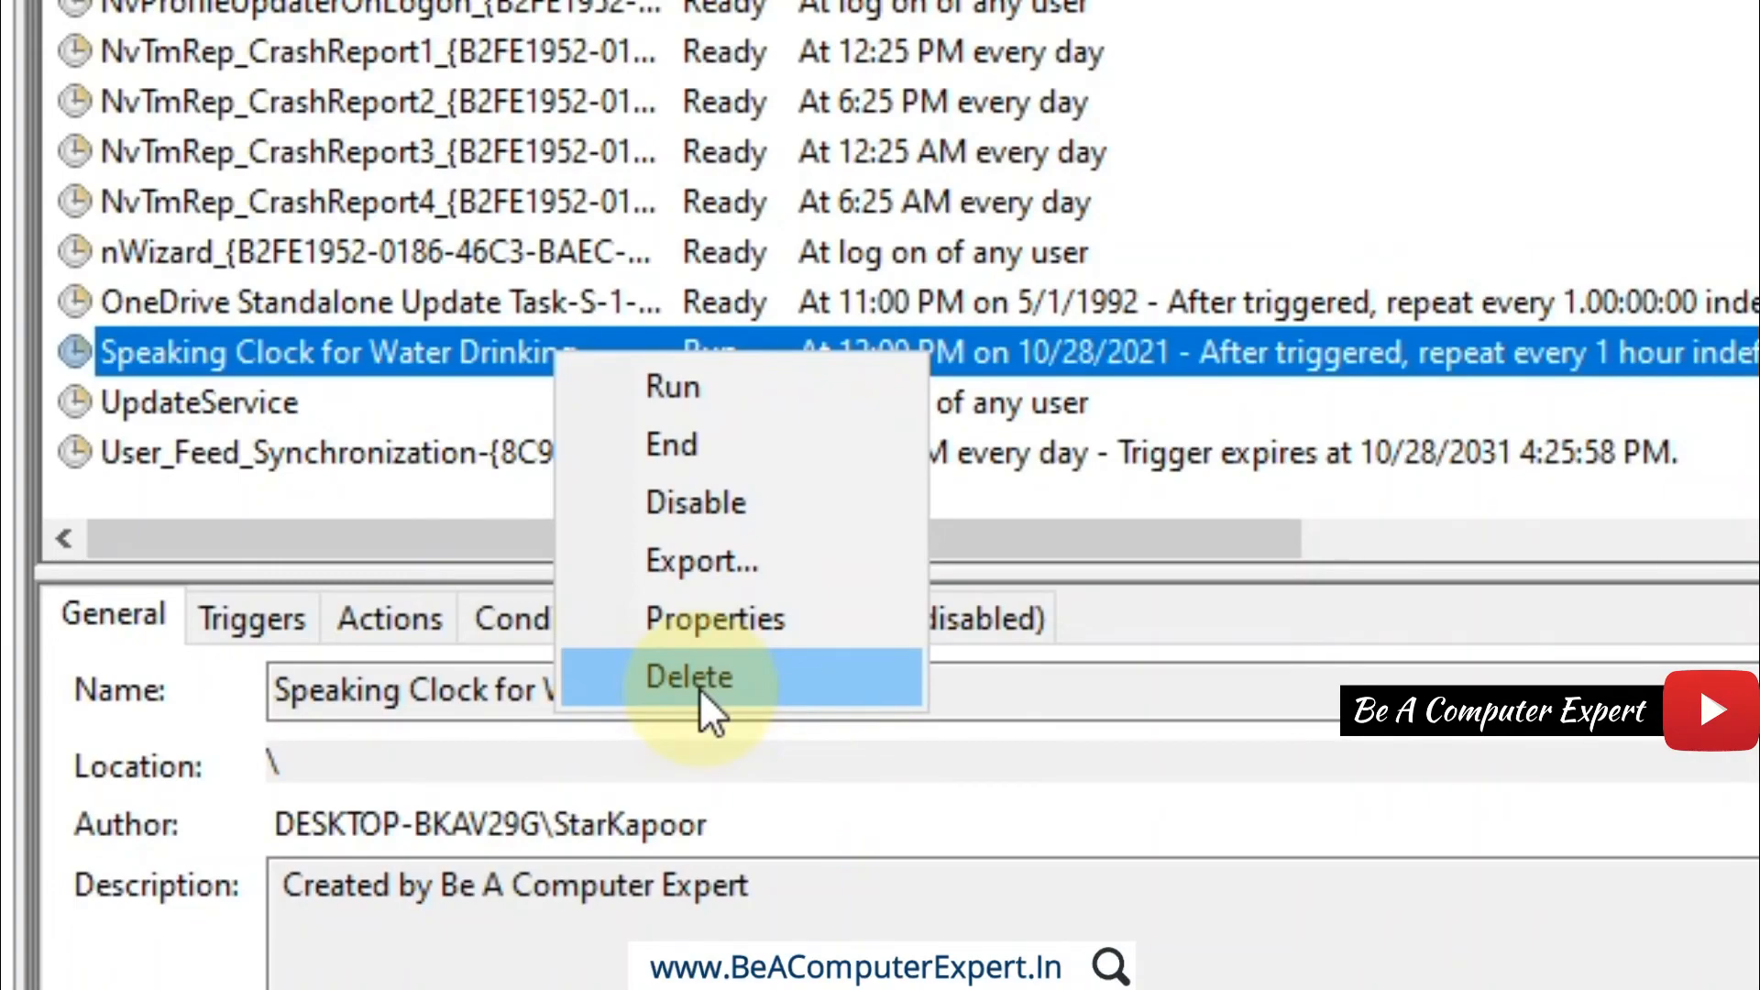
click(701, 618)
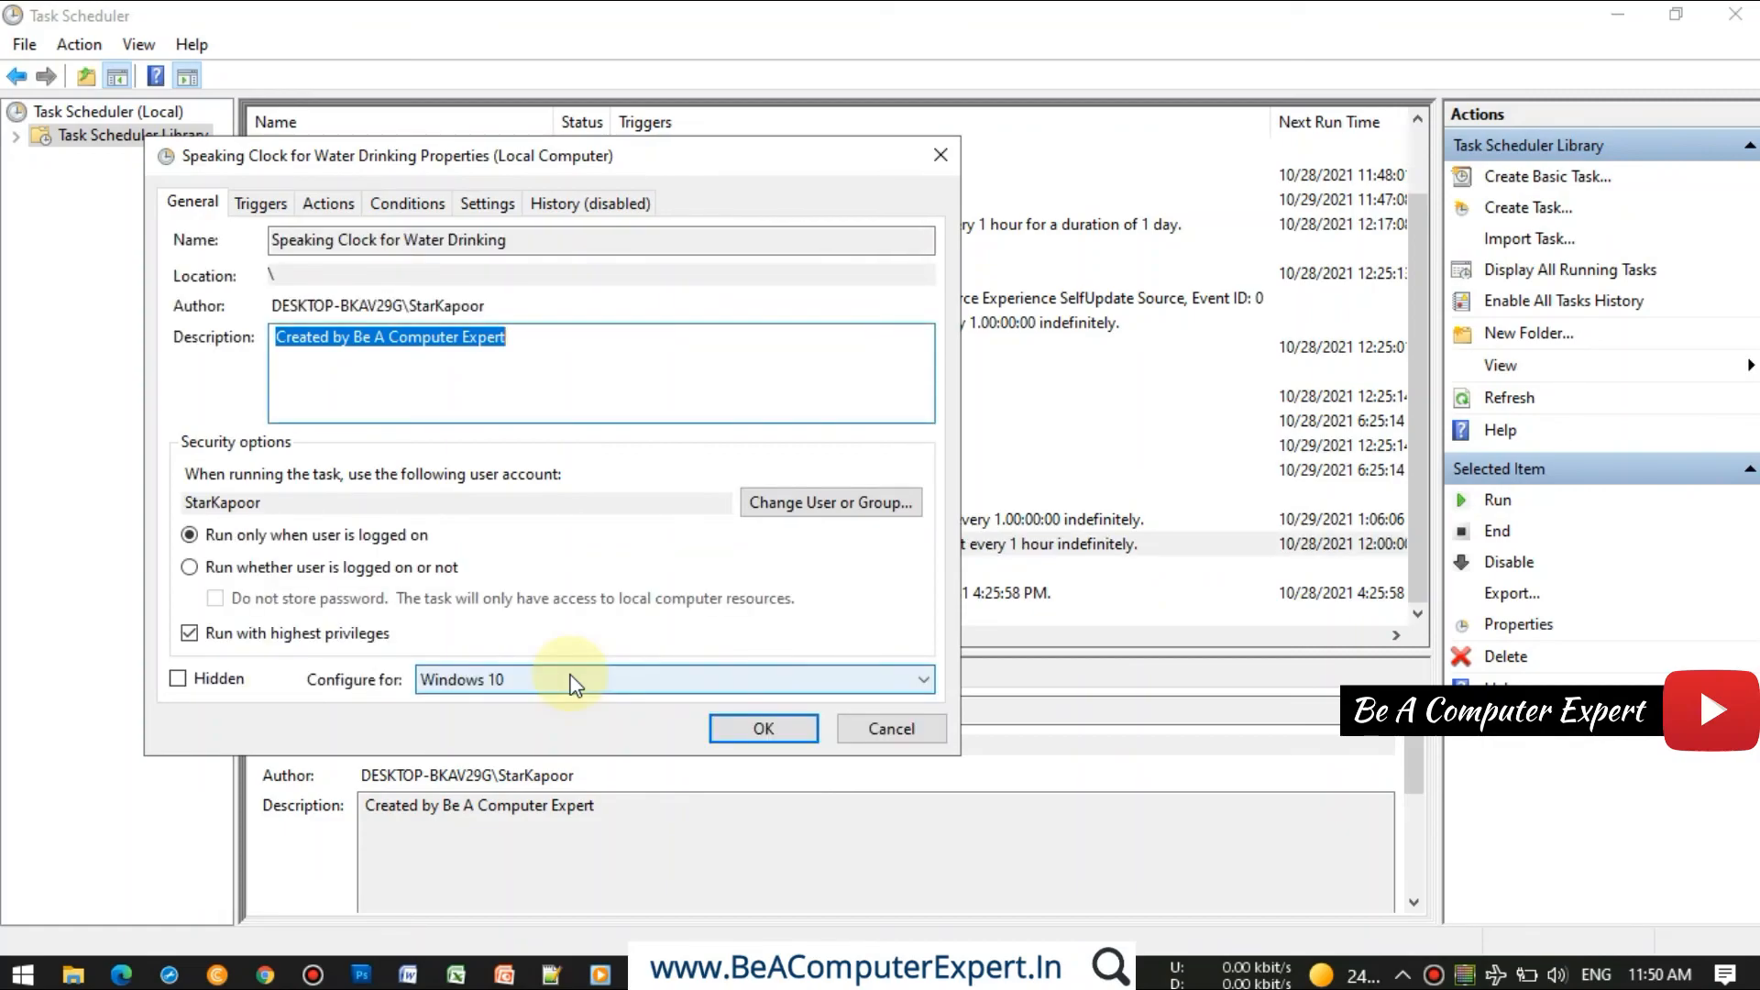
click(764, 727)
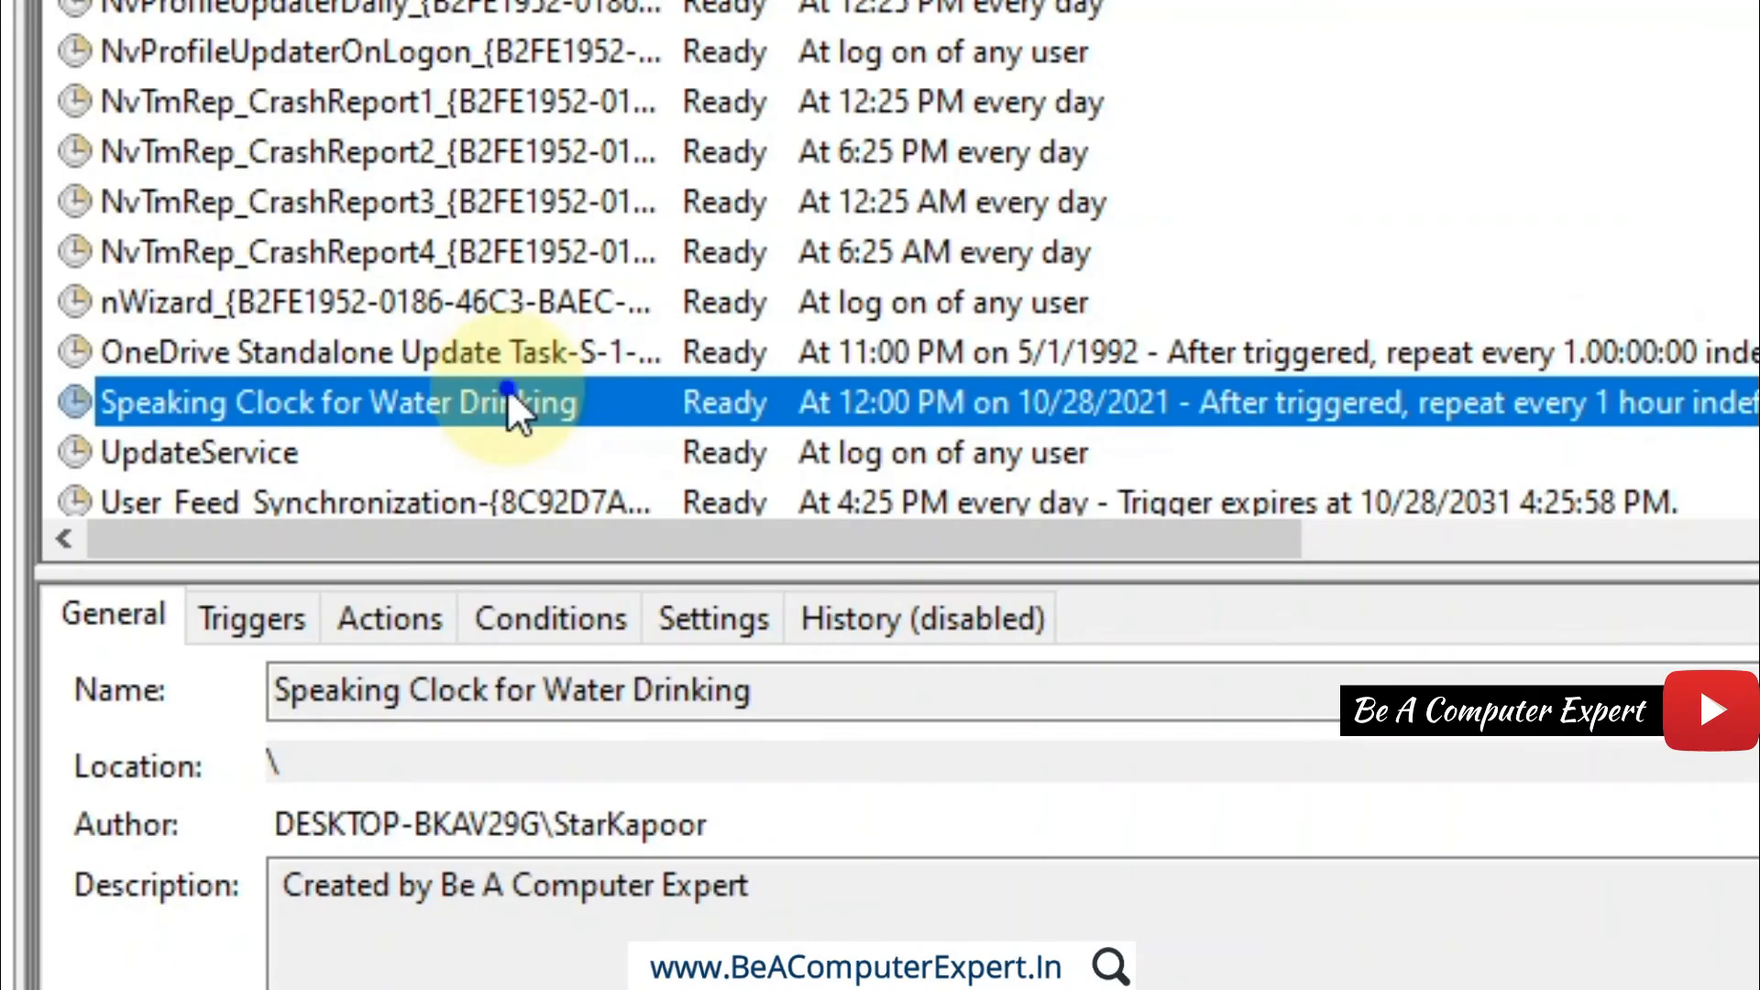
End all running instances of the Speaking Clock for Water Drinking task.
right_click(476, 563)
click(619, 481)
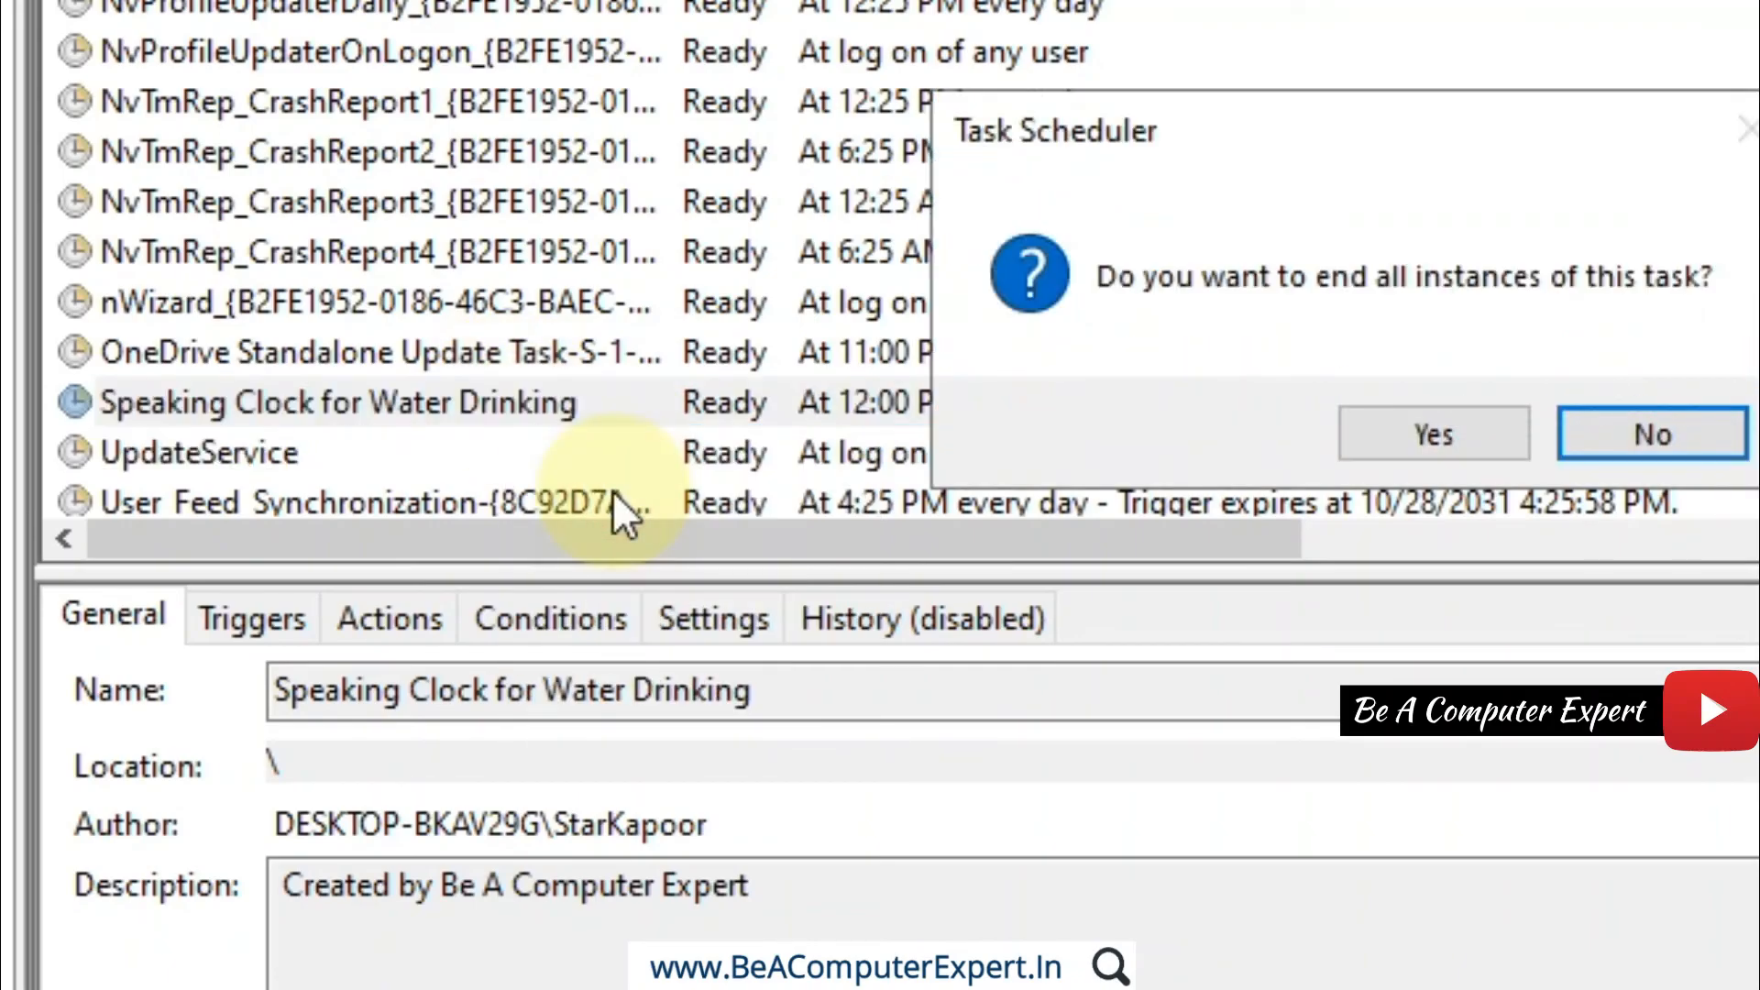
click(1400, 446)
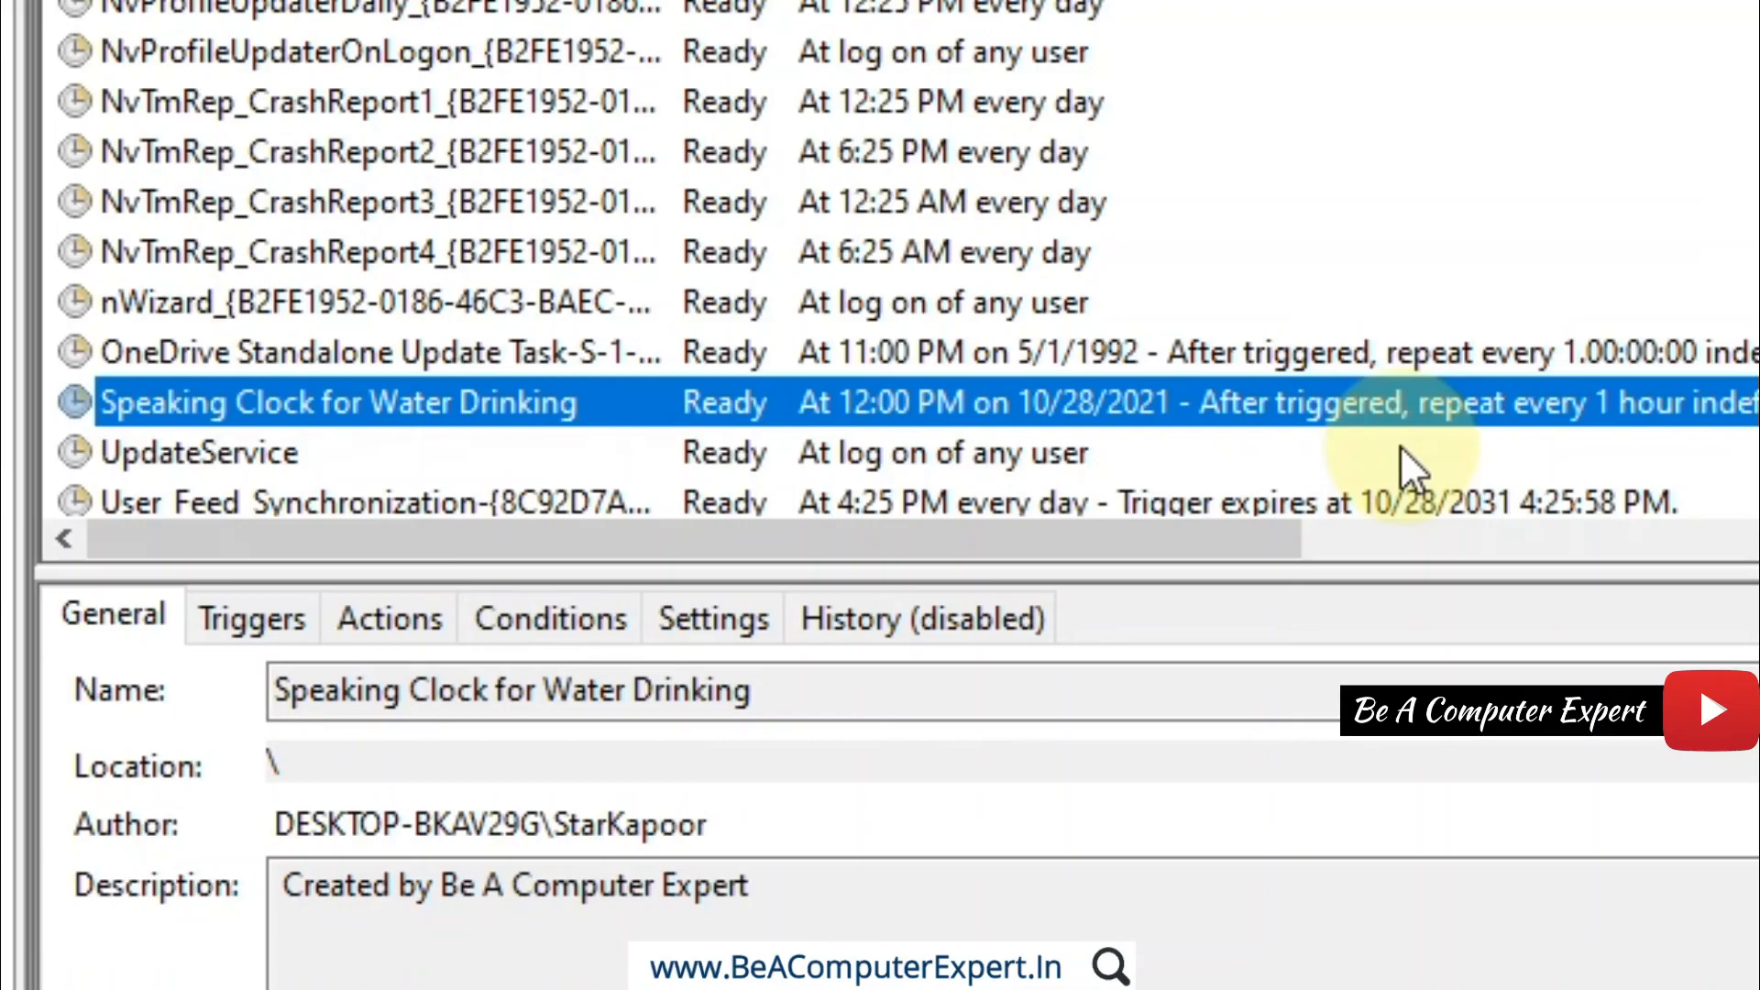
right_click(483, 391)
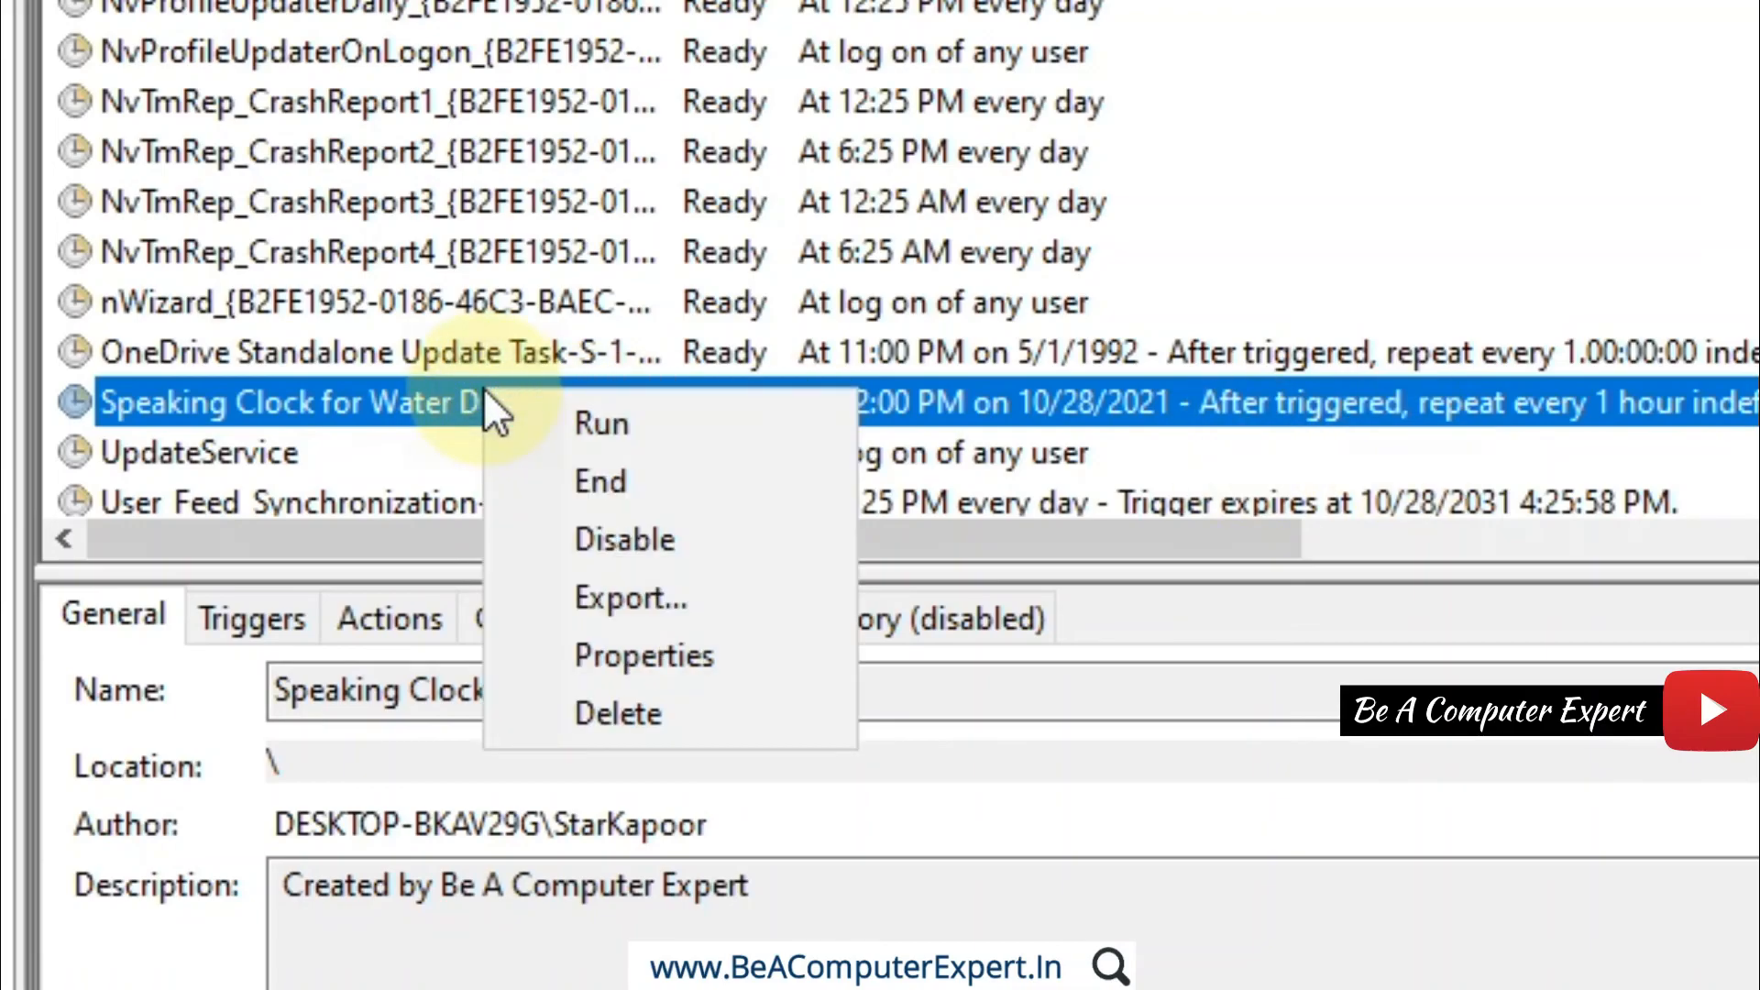
click(613, 719)
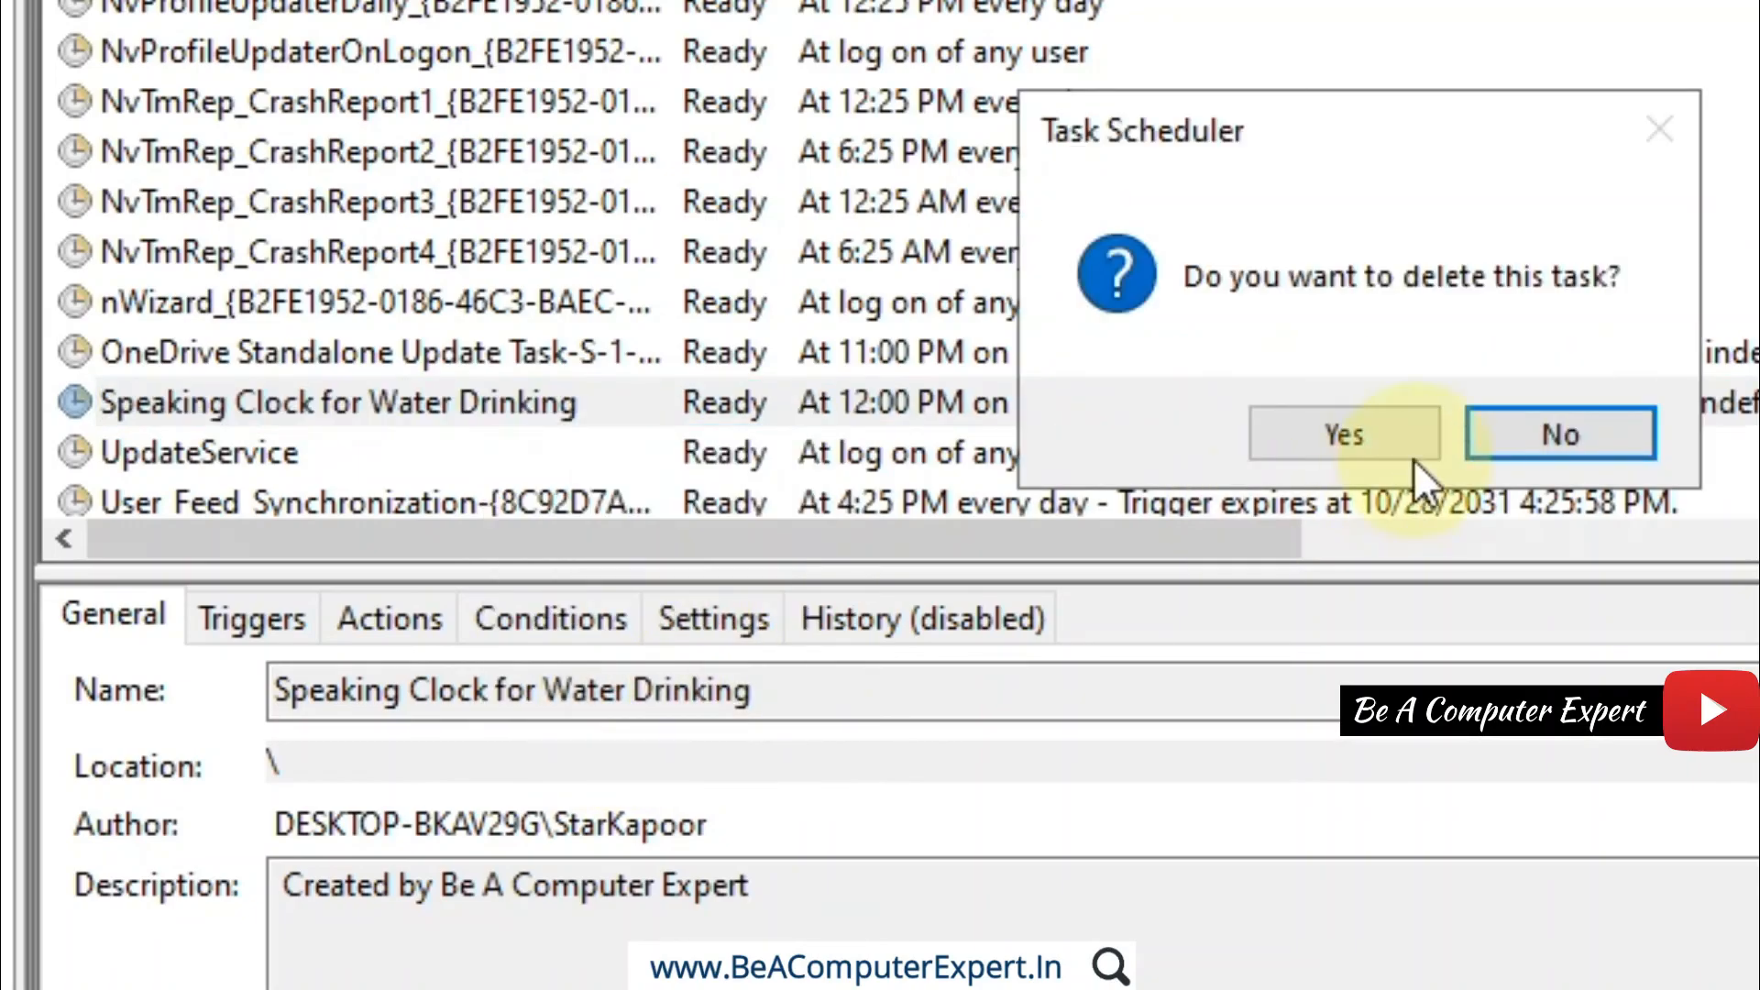
click(1555, 440)
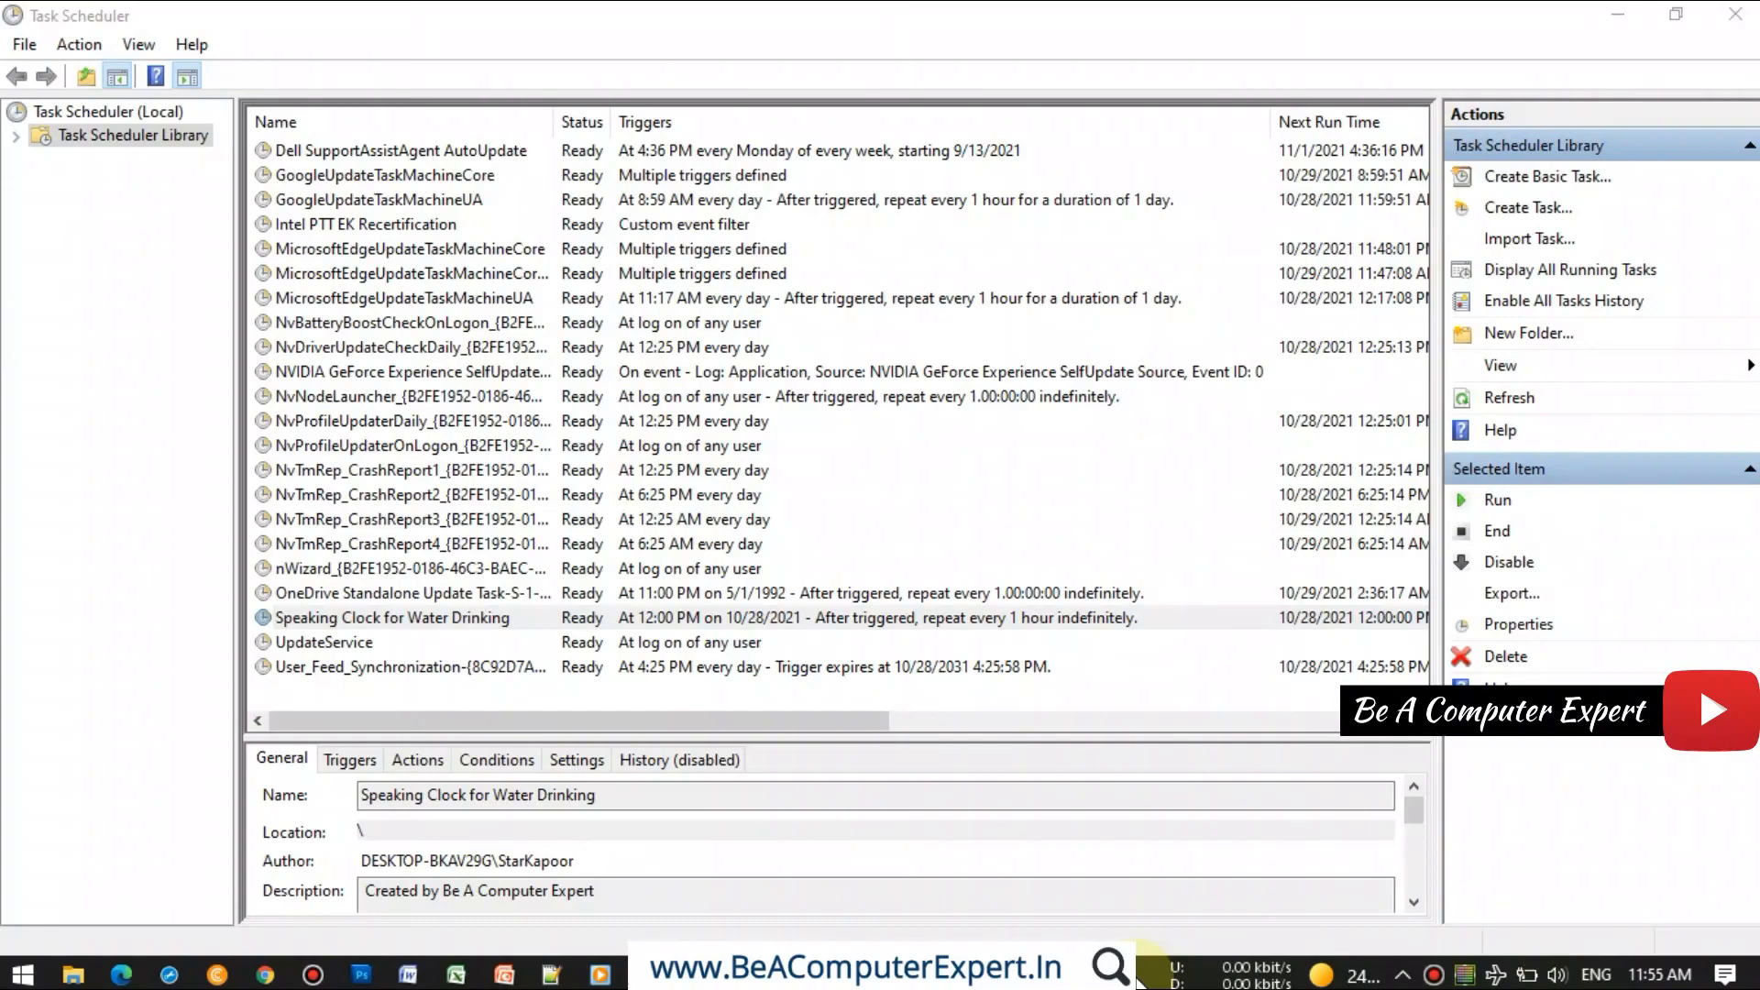
Close Task Scheduler and return to the desktop.
click(1739, 13)
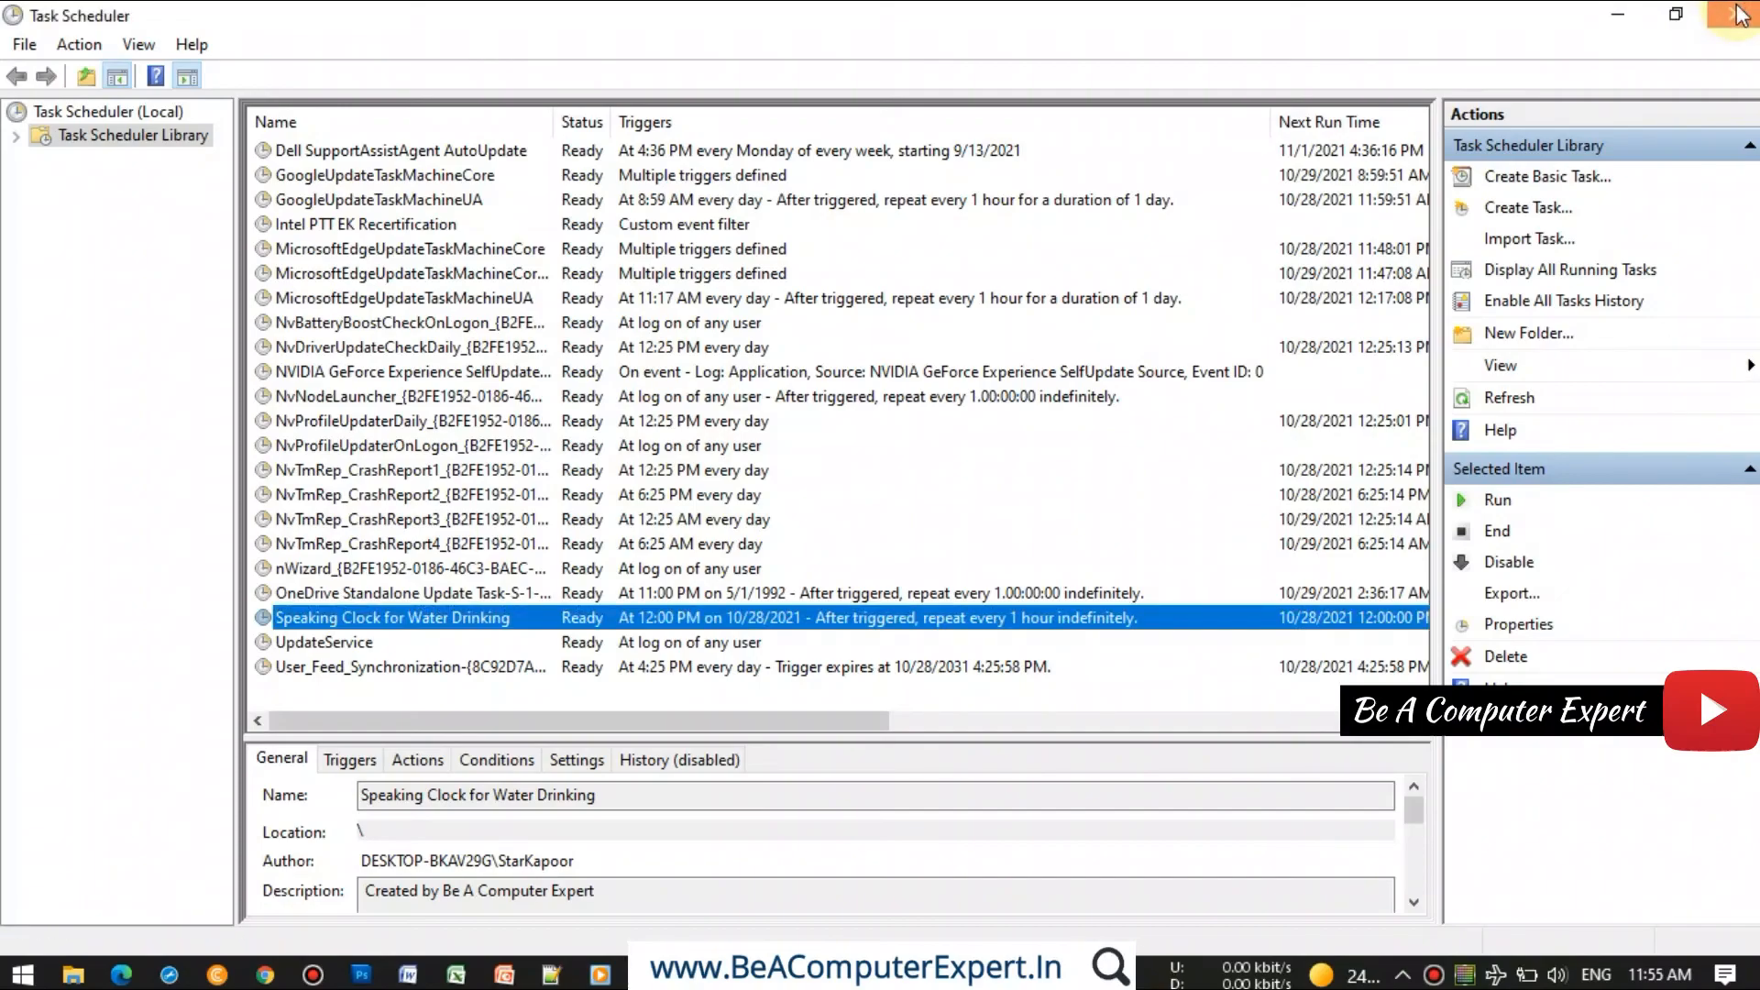
click(1739, 13)
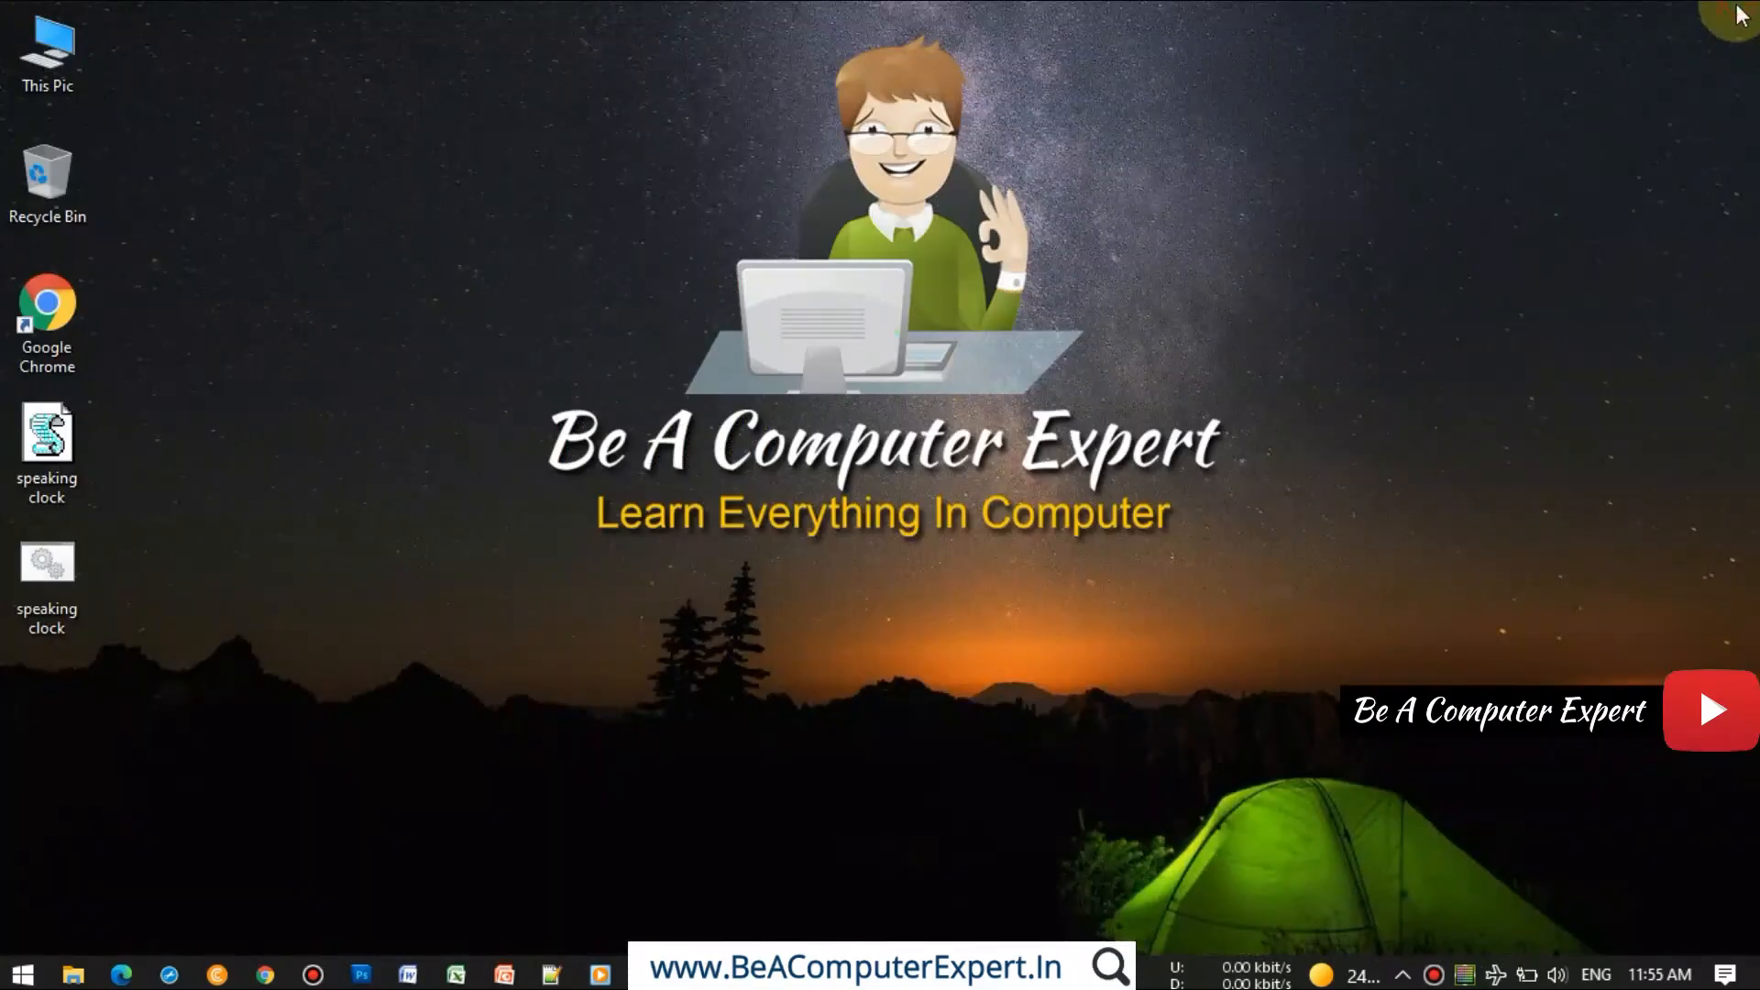